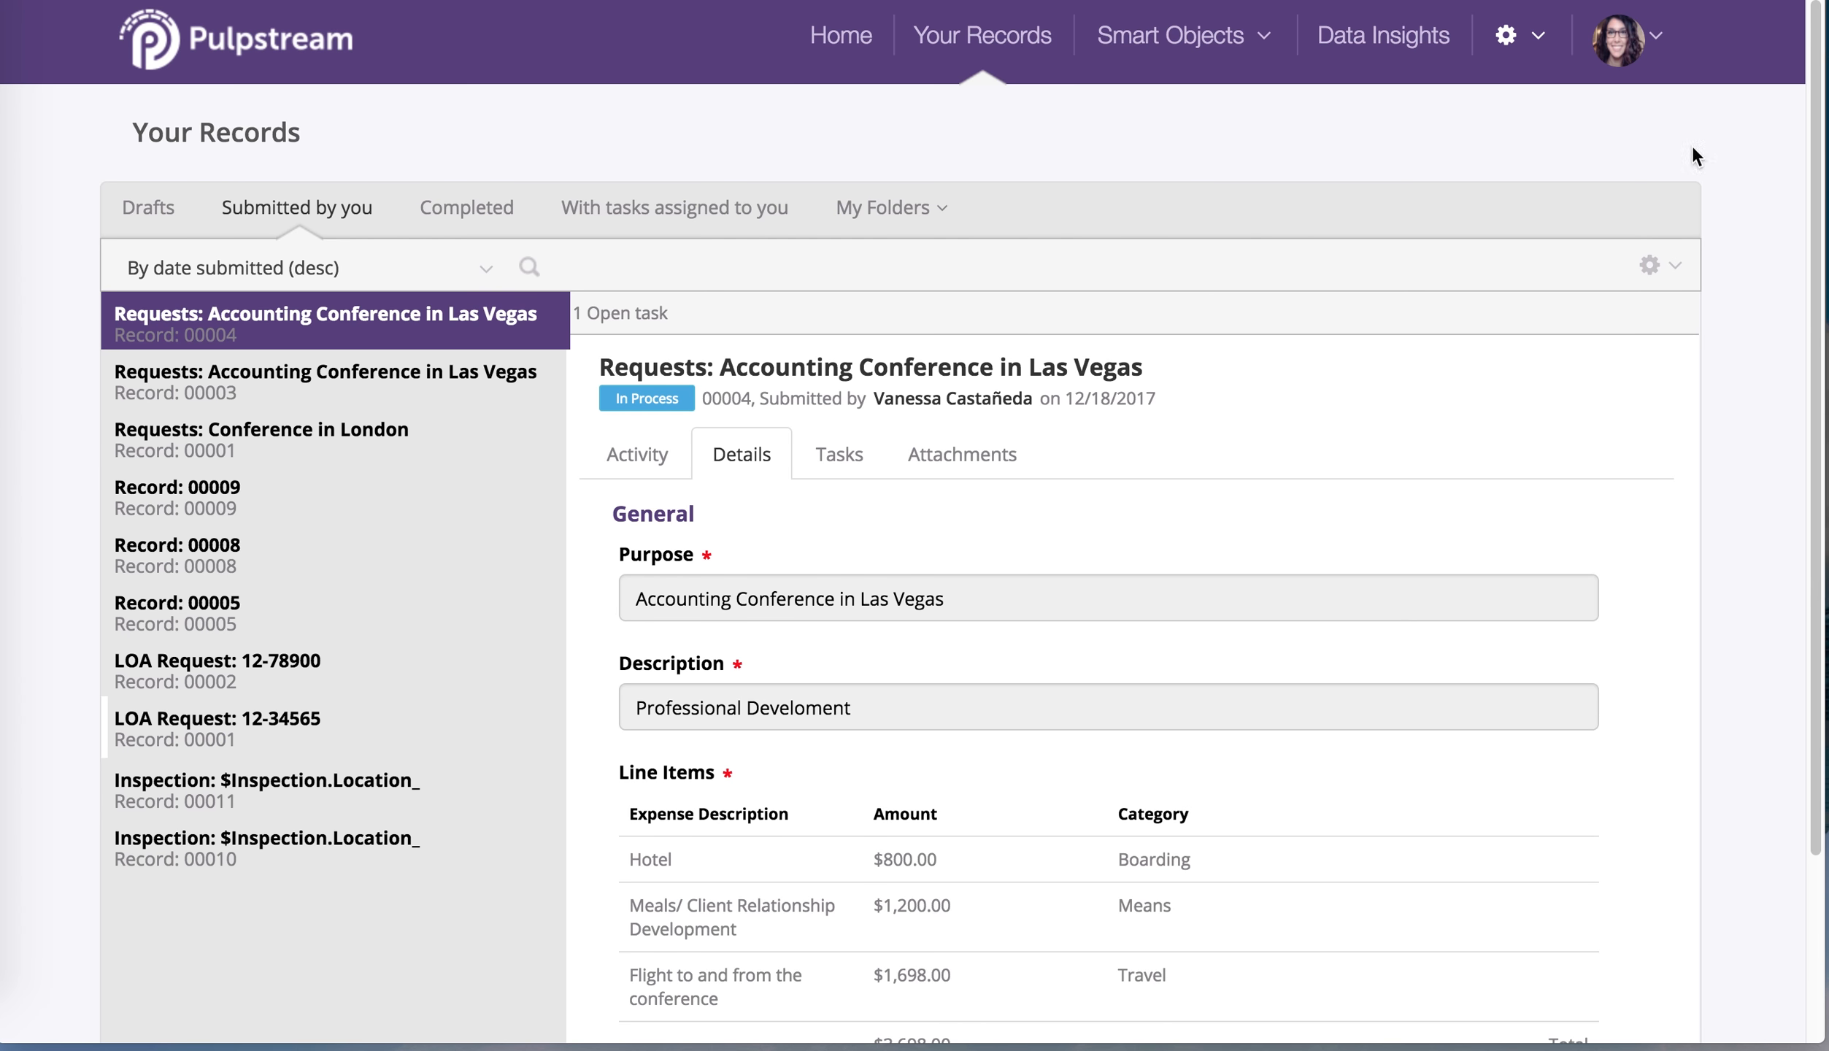
# Go to the administration pages from the gear settings menu
pyautogui.click(1505, 35)
pyautogui.click(1502, 133)
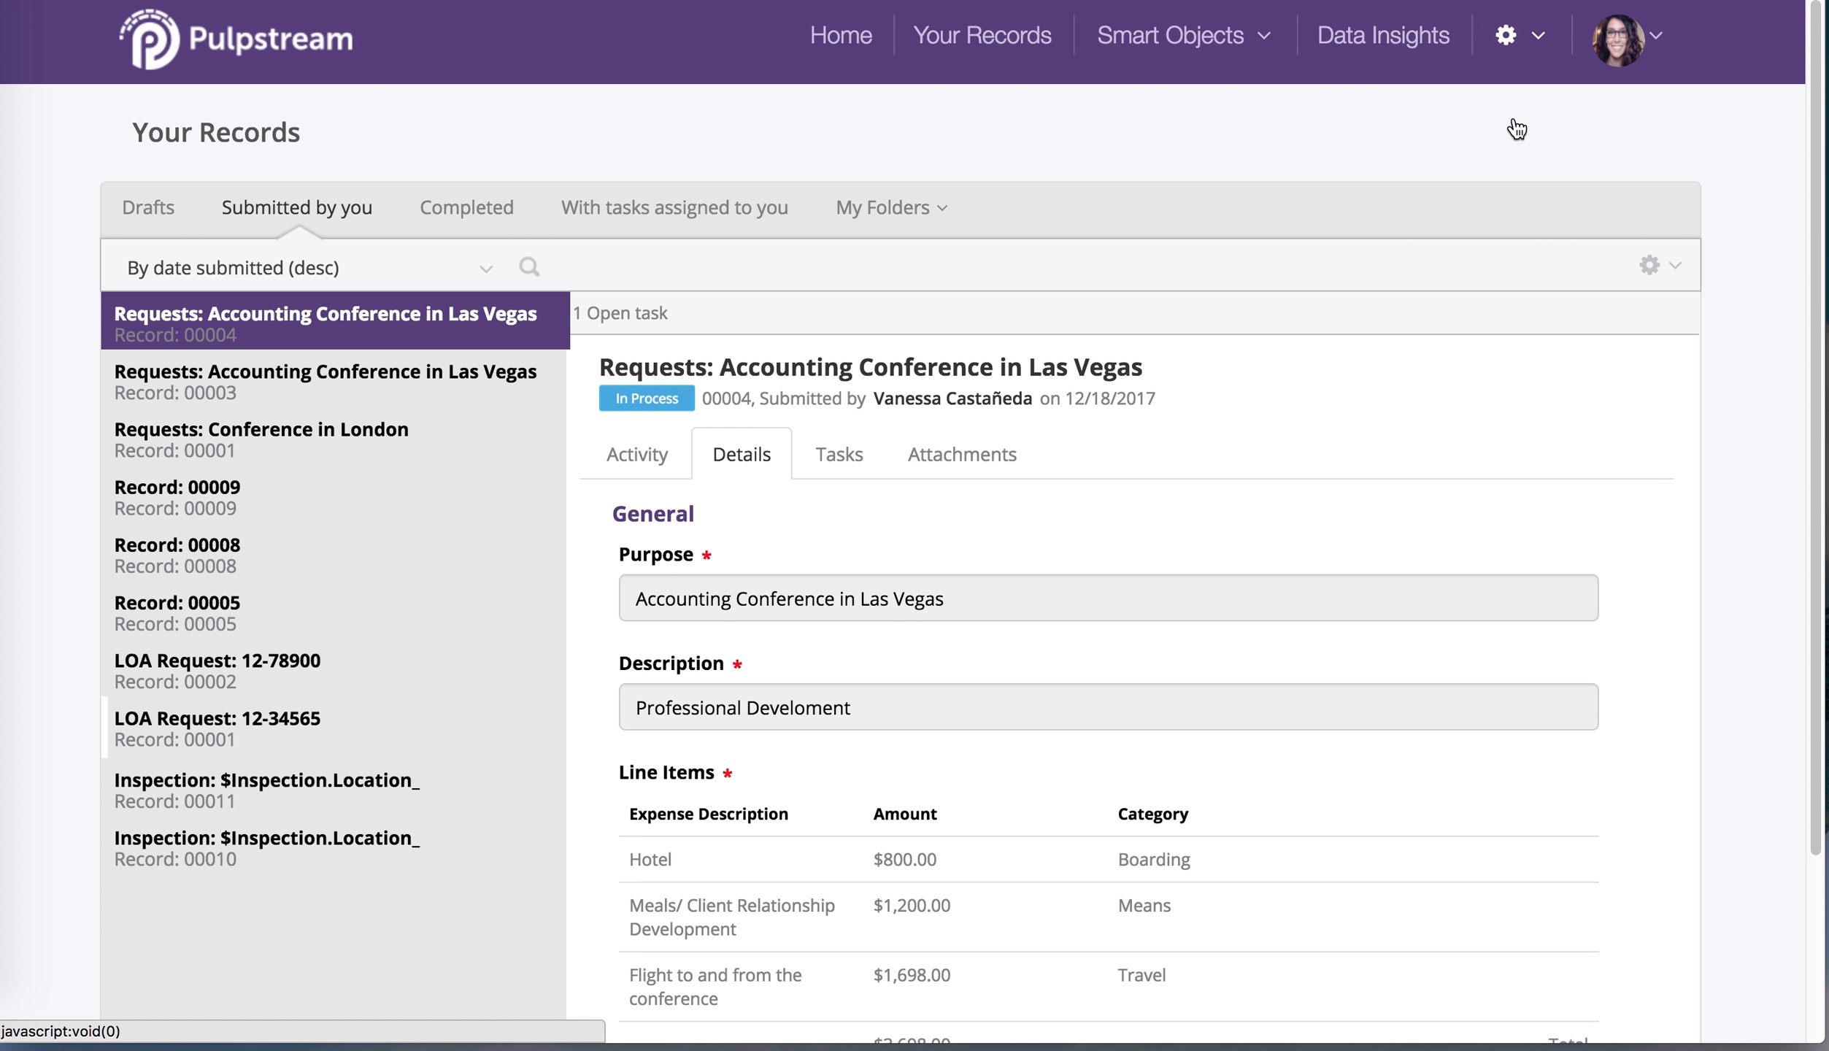
# Unlock Expense Pre-Approval Version 3's stream definition with the comment 'unlocking to streamline ops'
pyautogui.click(532, 376)
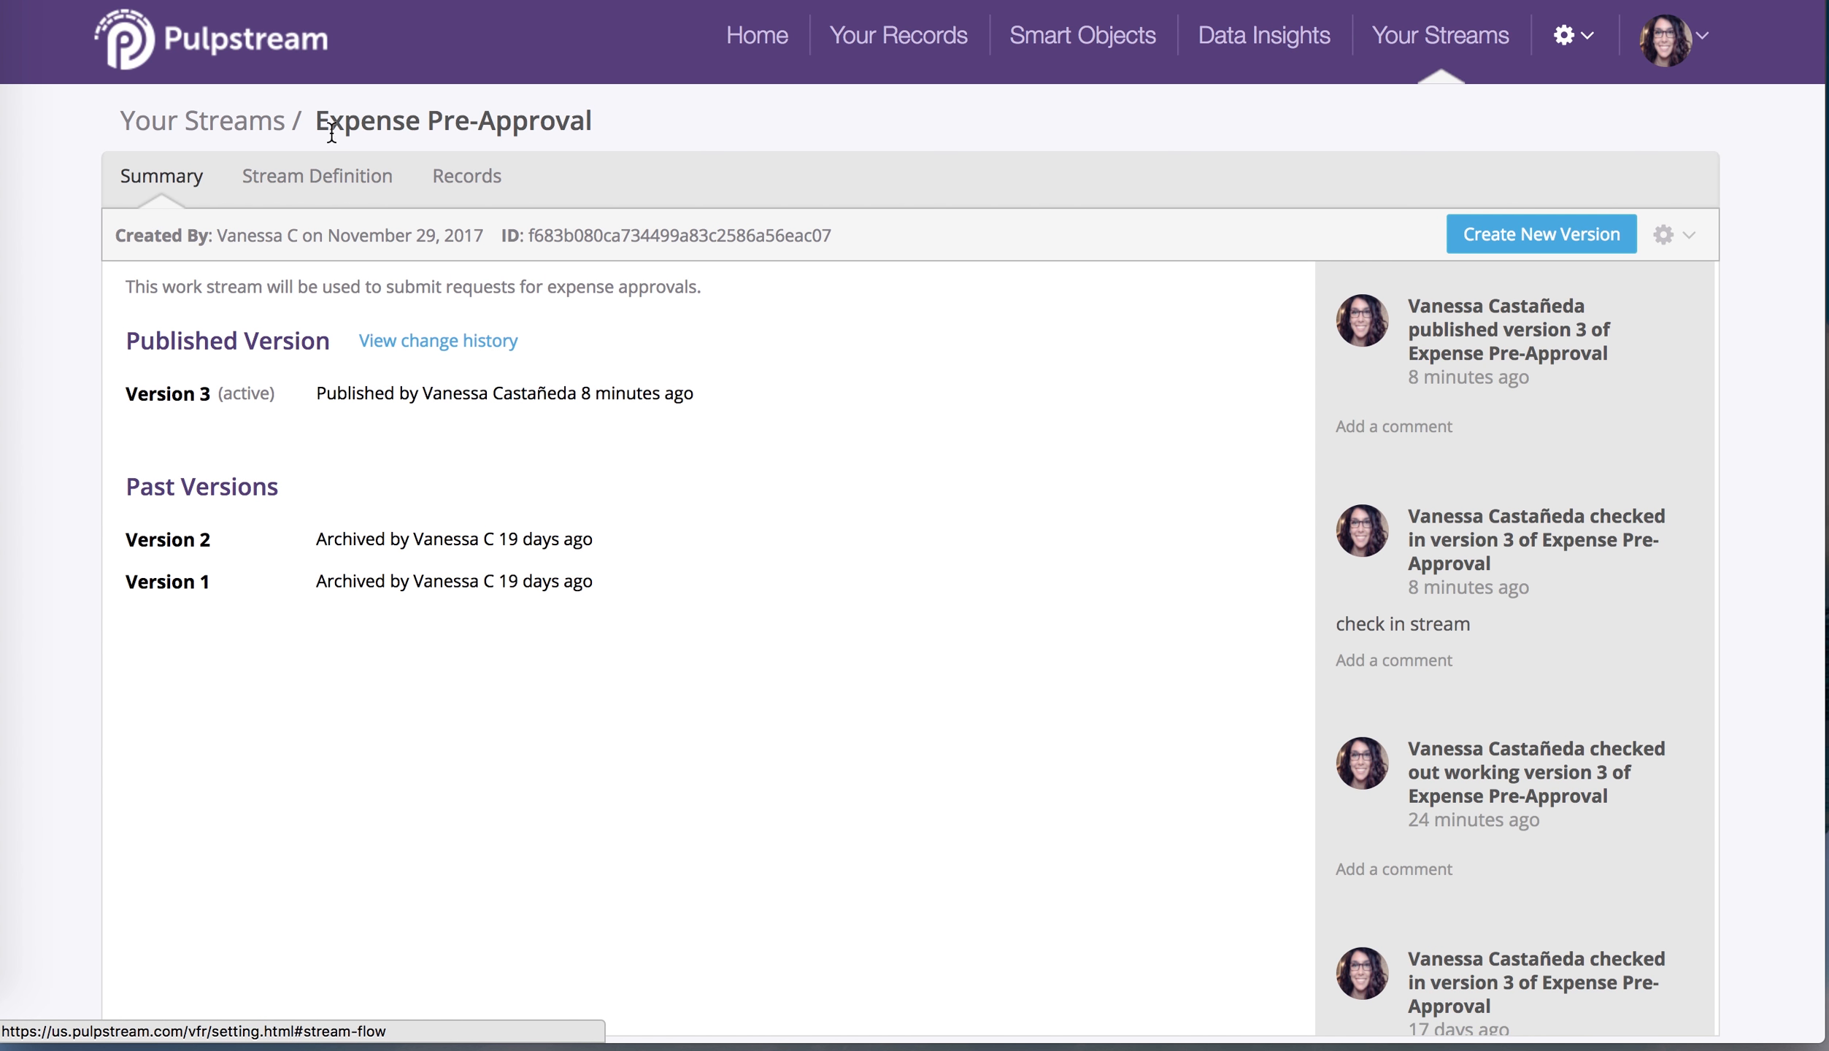
pyautogui.click(326, 181)
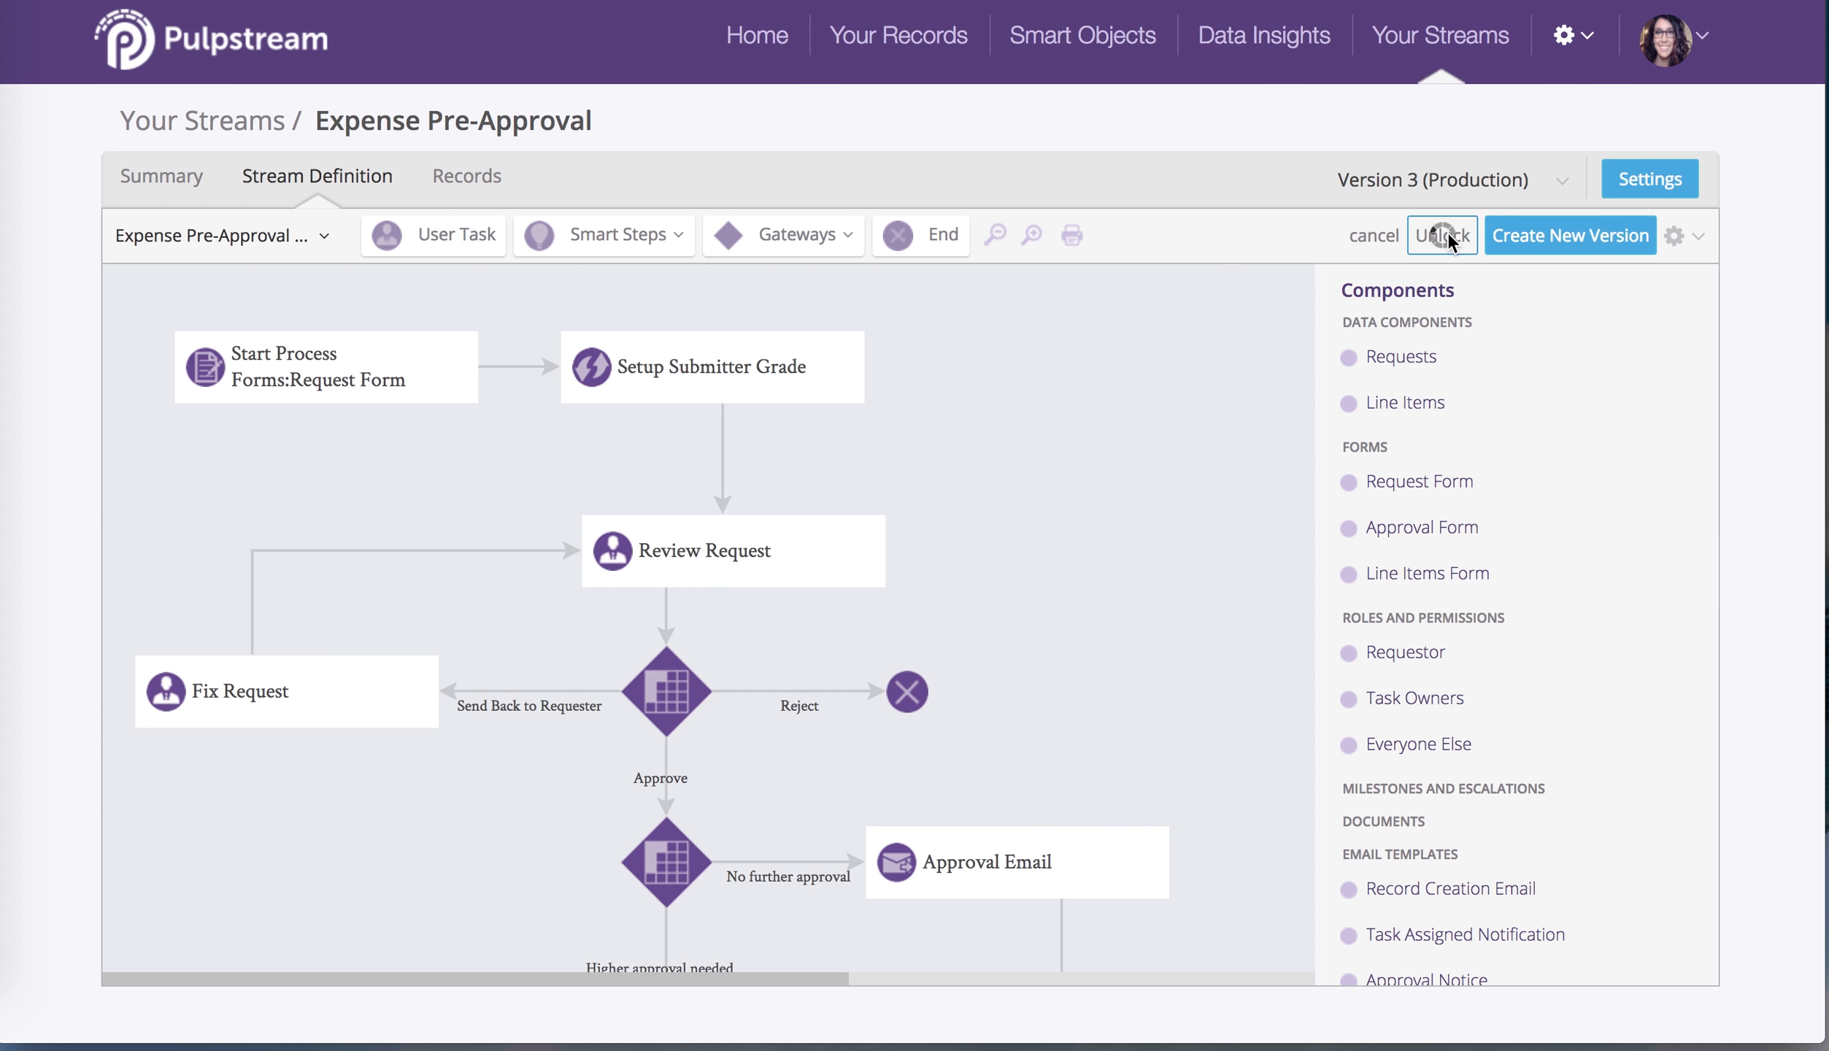
pyautogui.click(1442, 234)
pyautogui.write('unl')
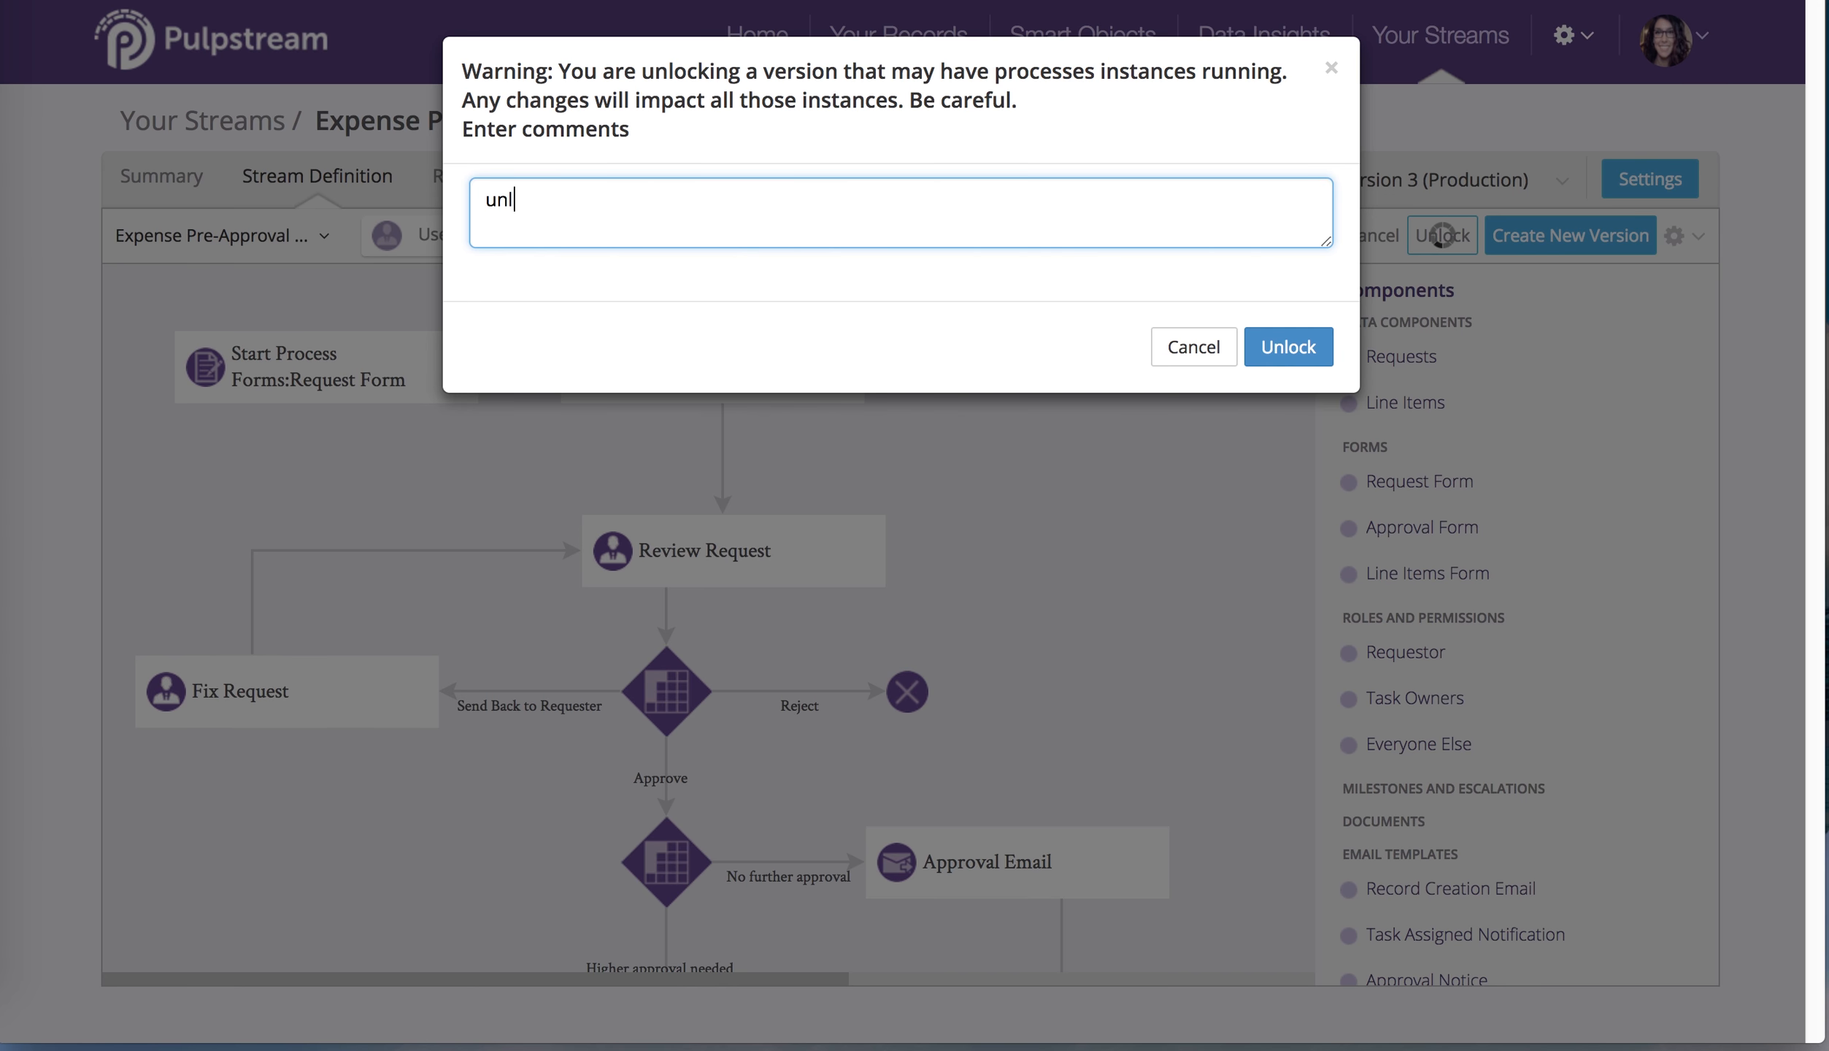
pyautogui.write('ocking to streamline')
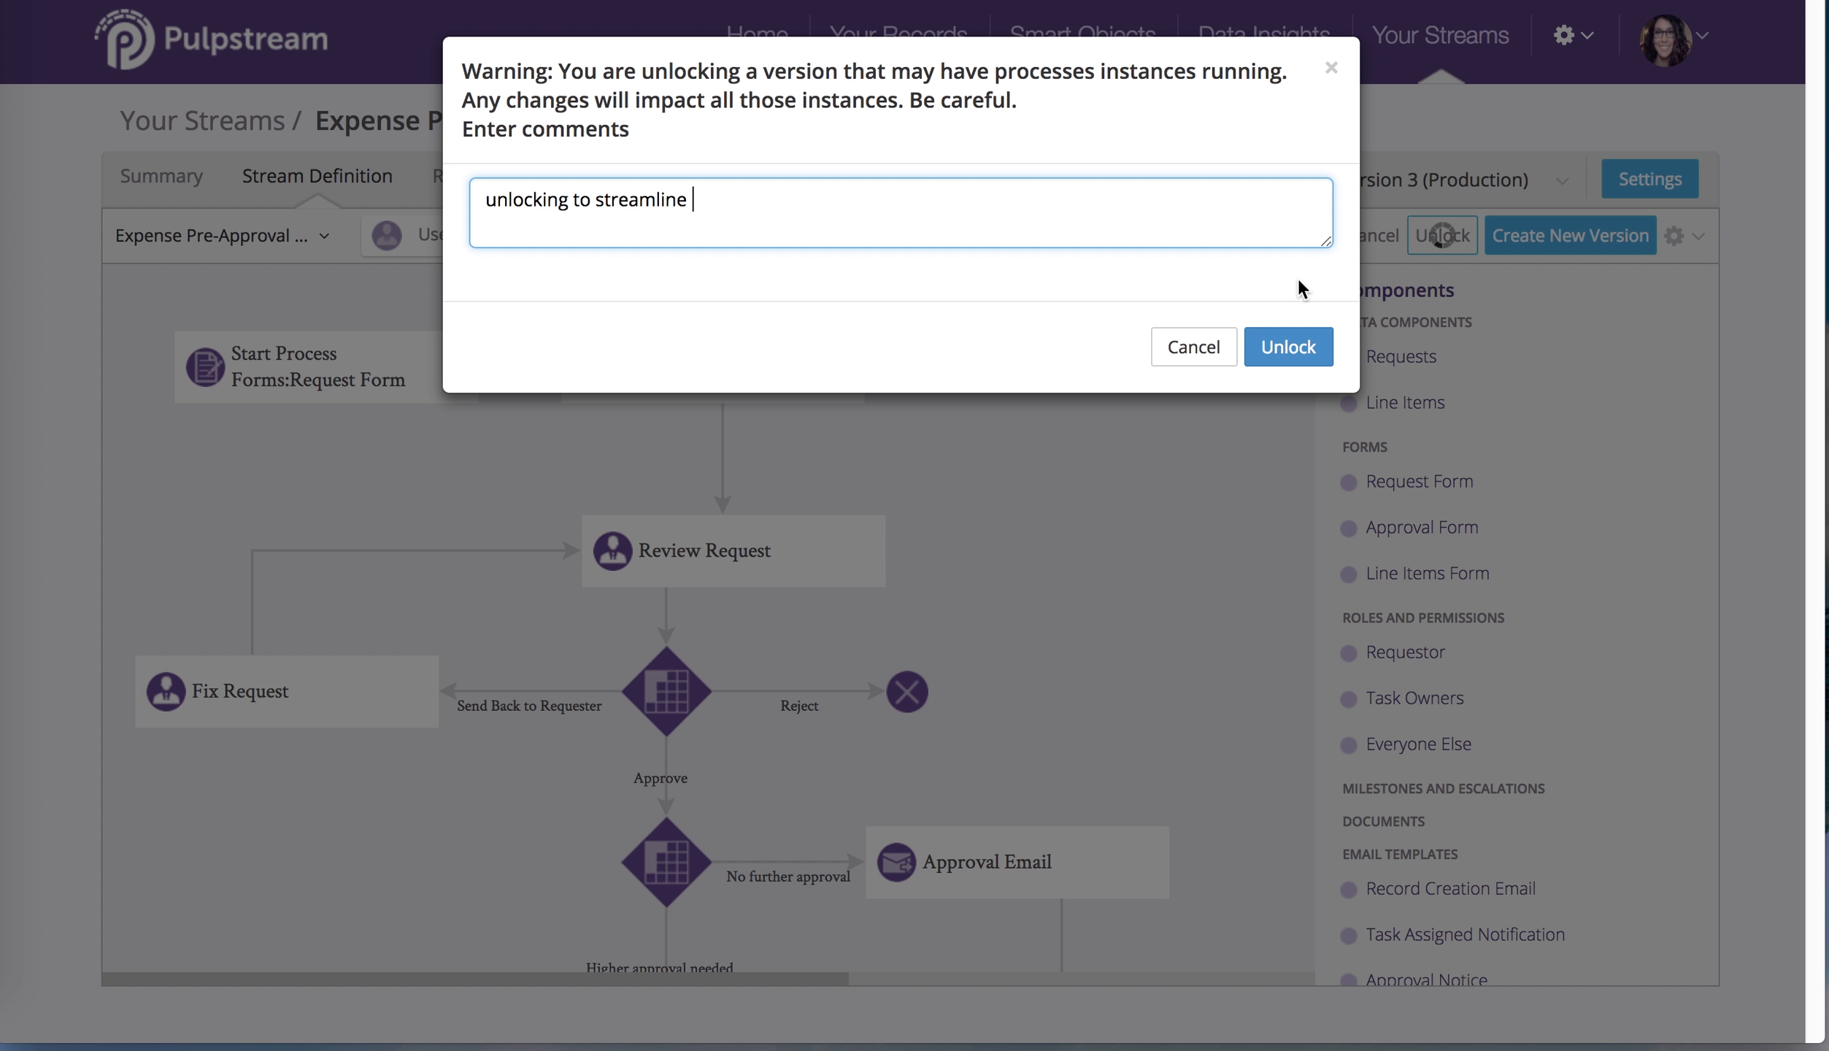
pyautogui.write(' ops')
pyautogui.click(1297, 363)
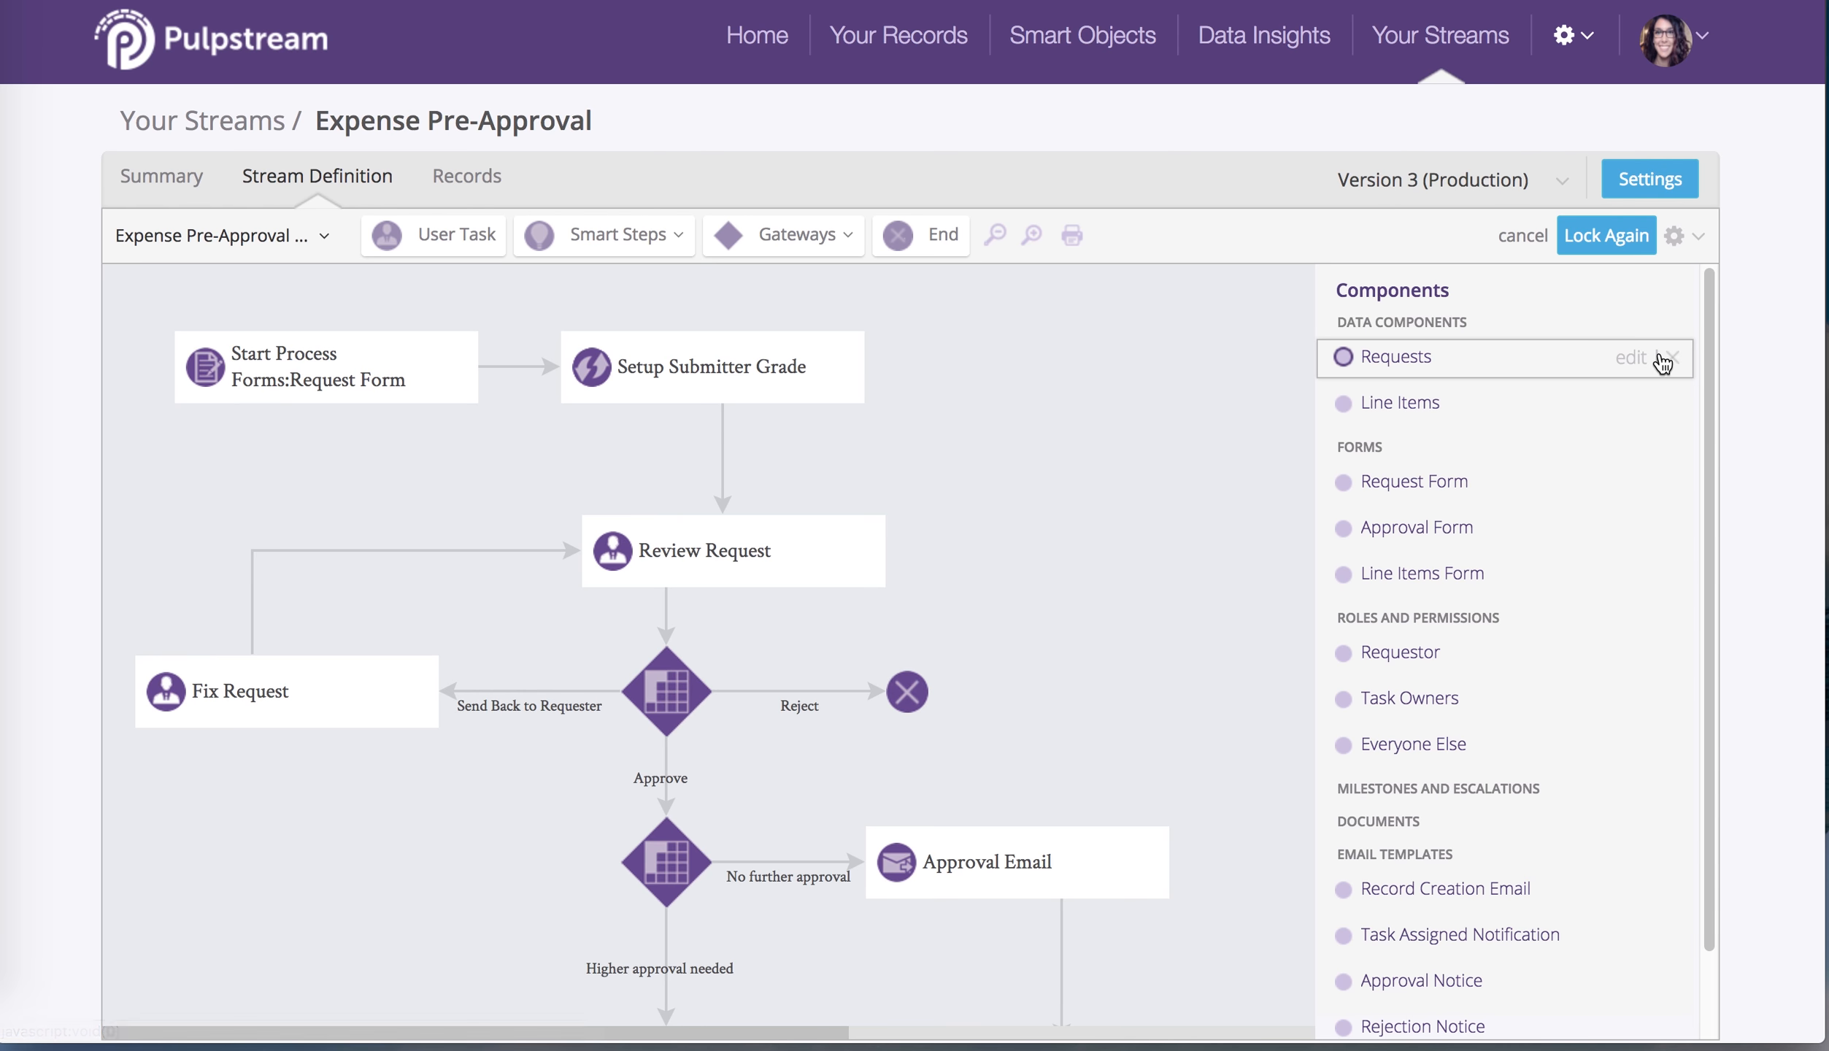
# In the Requests component's fields, start a new field titled 'Supporting Documents'
pyautogui.click(1629, 360)
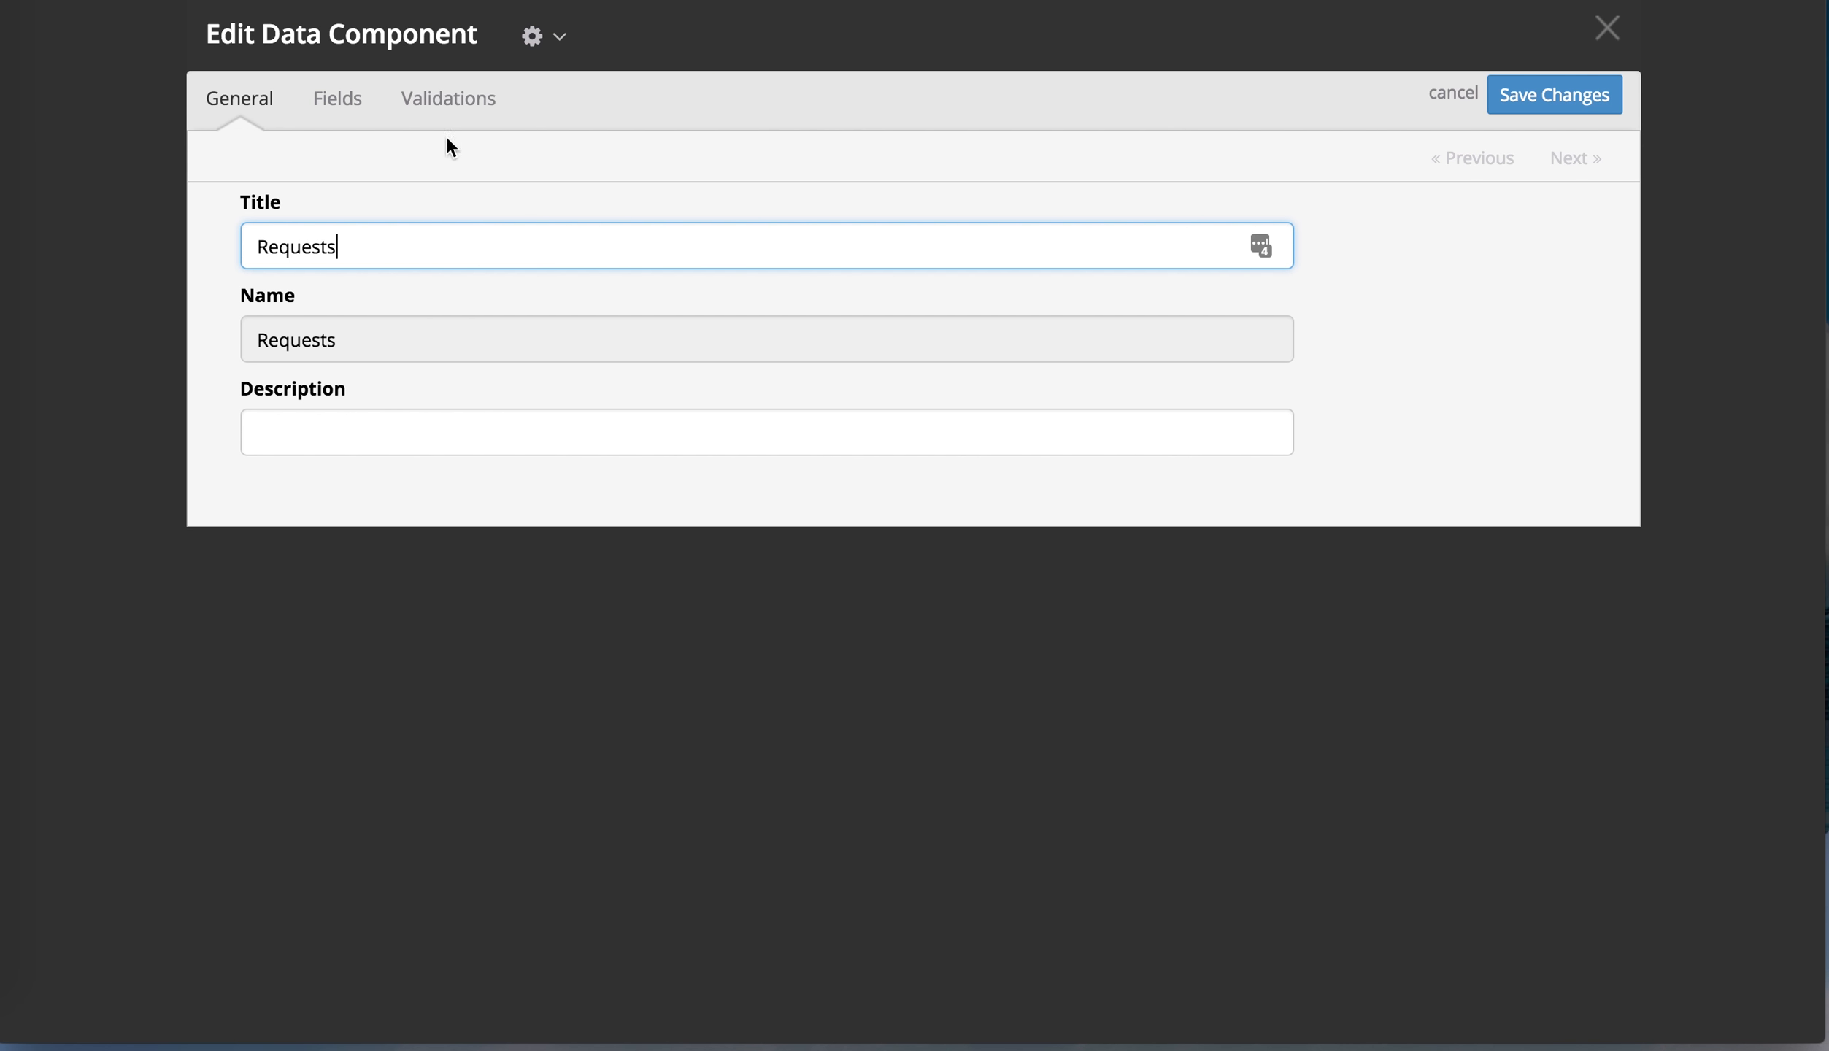
pyautogui.click(321, 100)
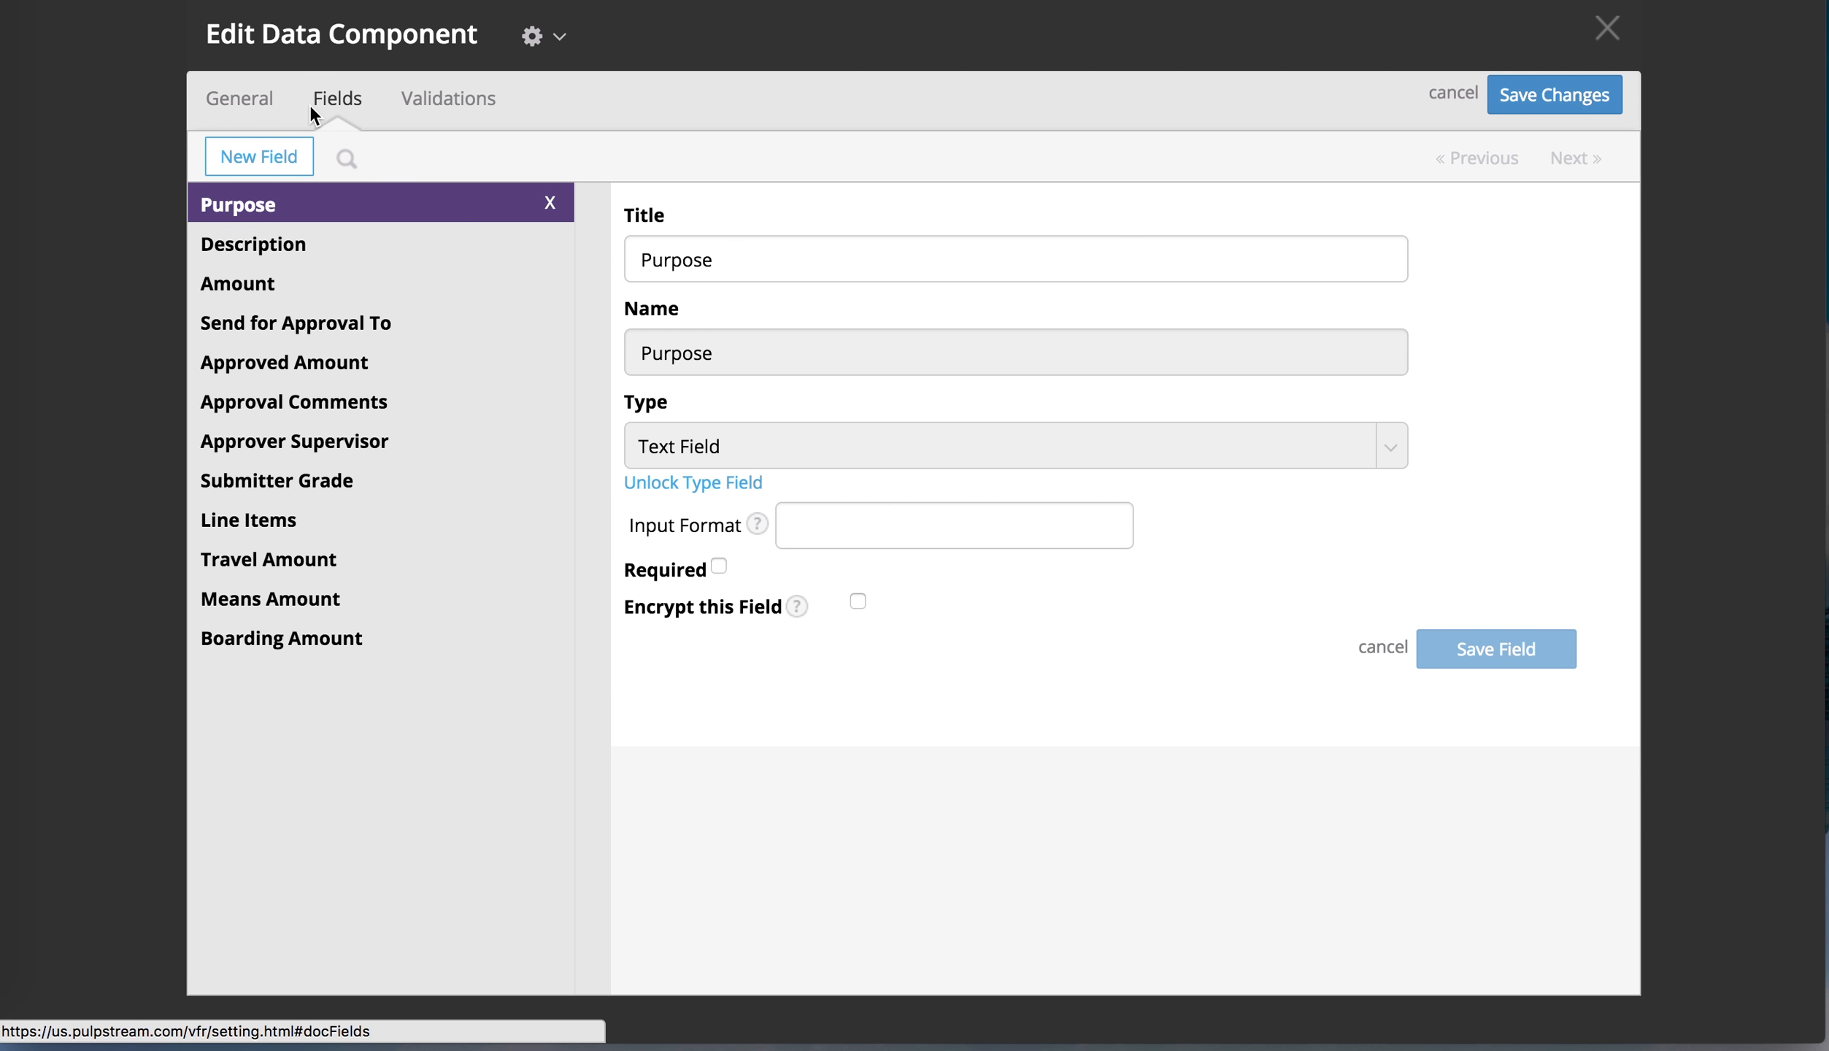
pyautogui.click(248, 156)
pyautogui.click(775, 245)
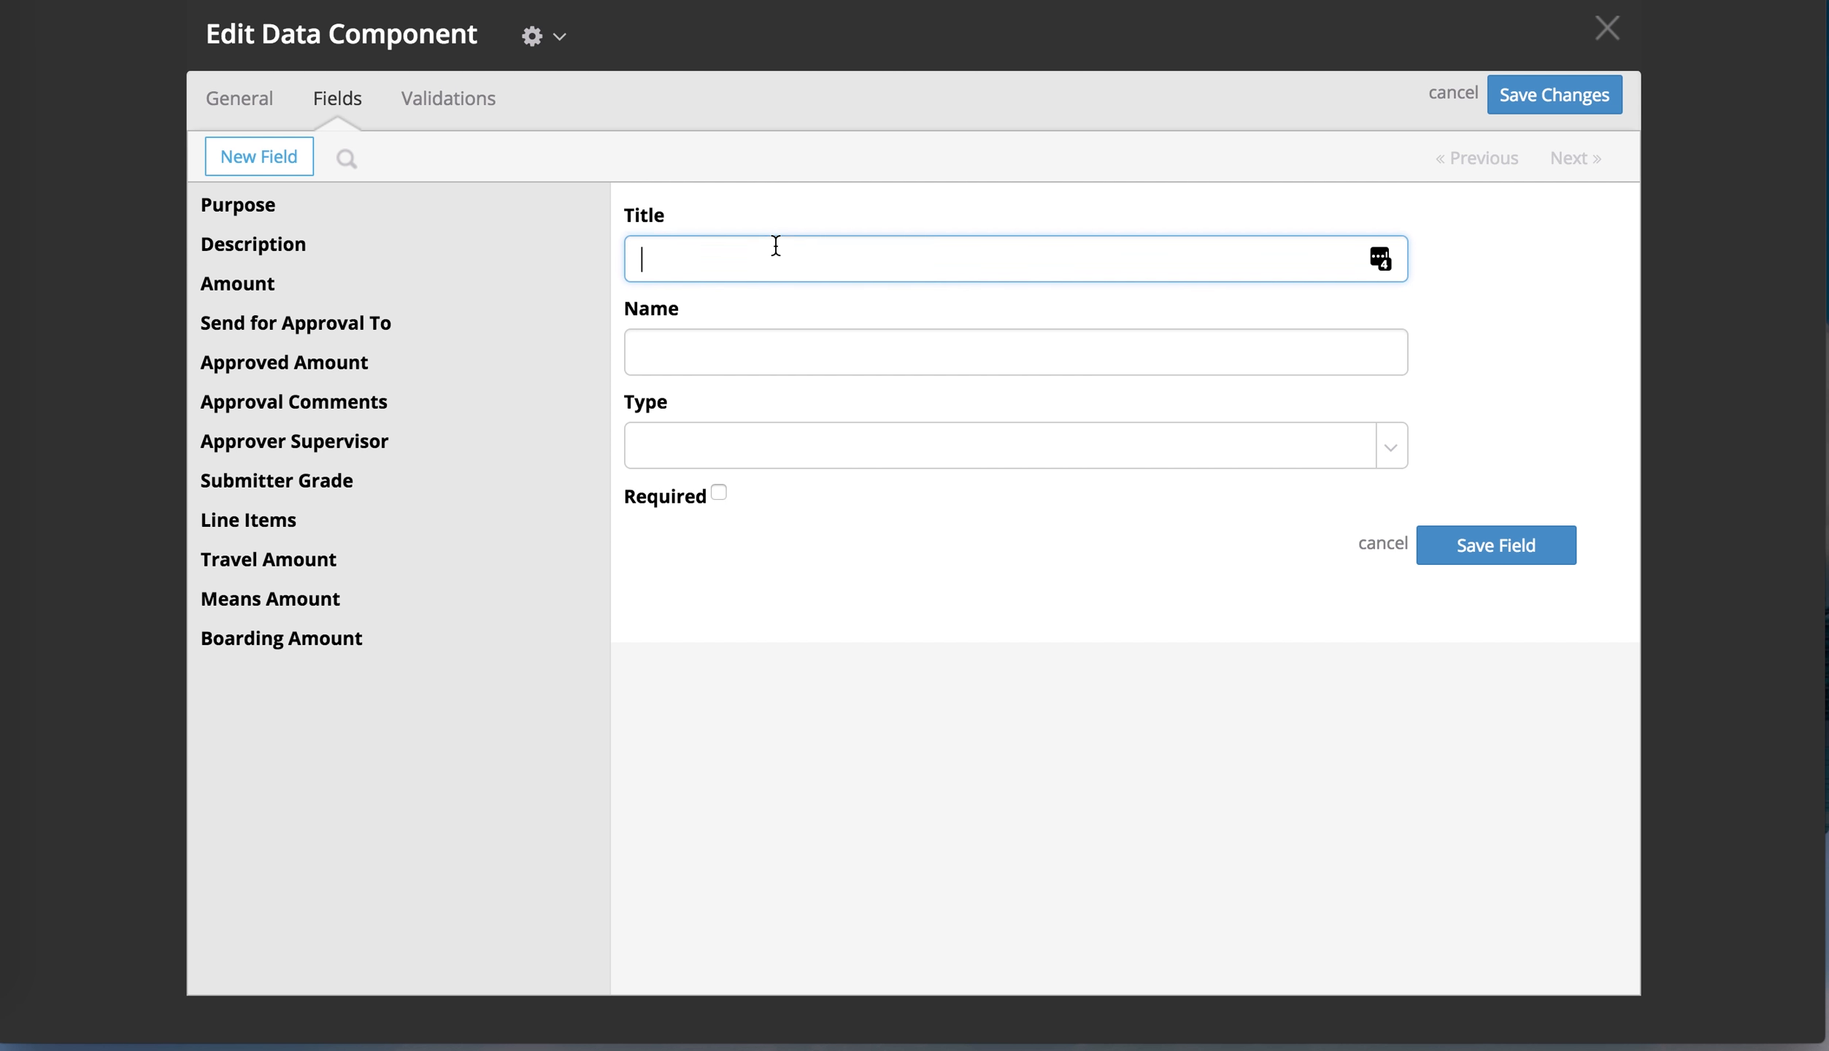
pyautogui.write('Supporting Documents')
pyautogui.press('Tab')
pyautogui.click(822, 391)
# Set the field type to File Attachments, then save the field and the Requests component
pyautogui.click(846, 451)
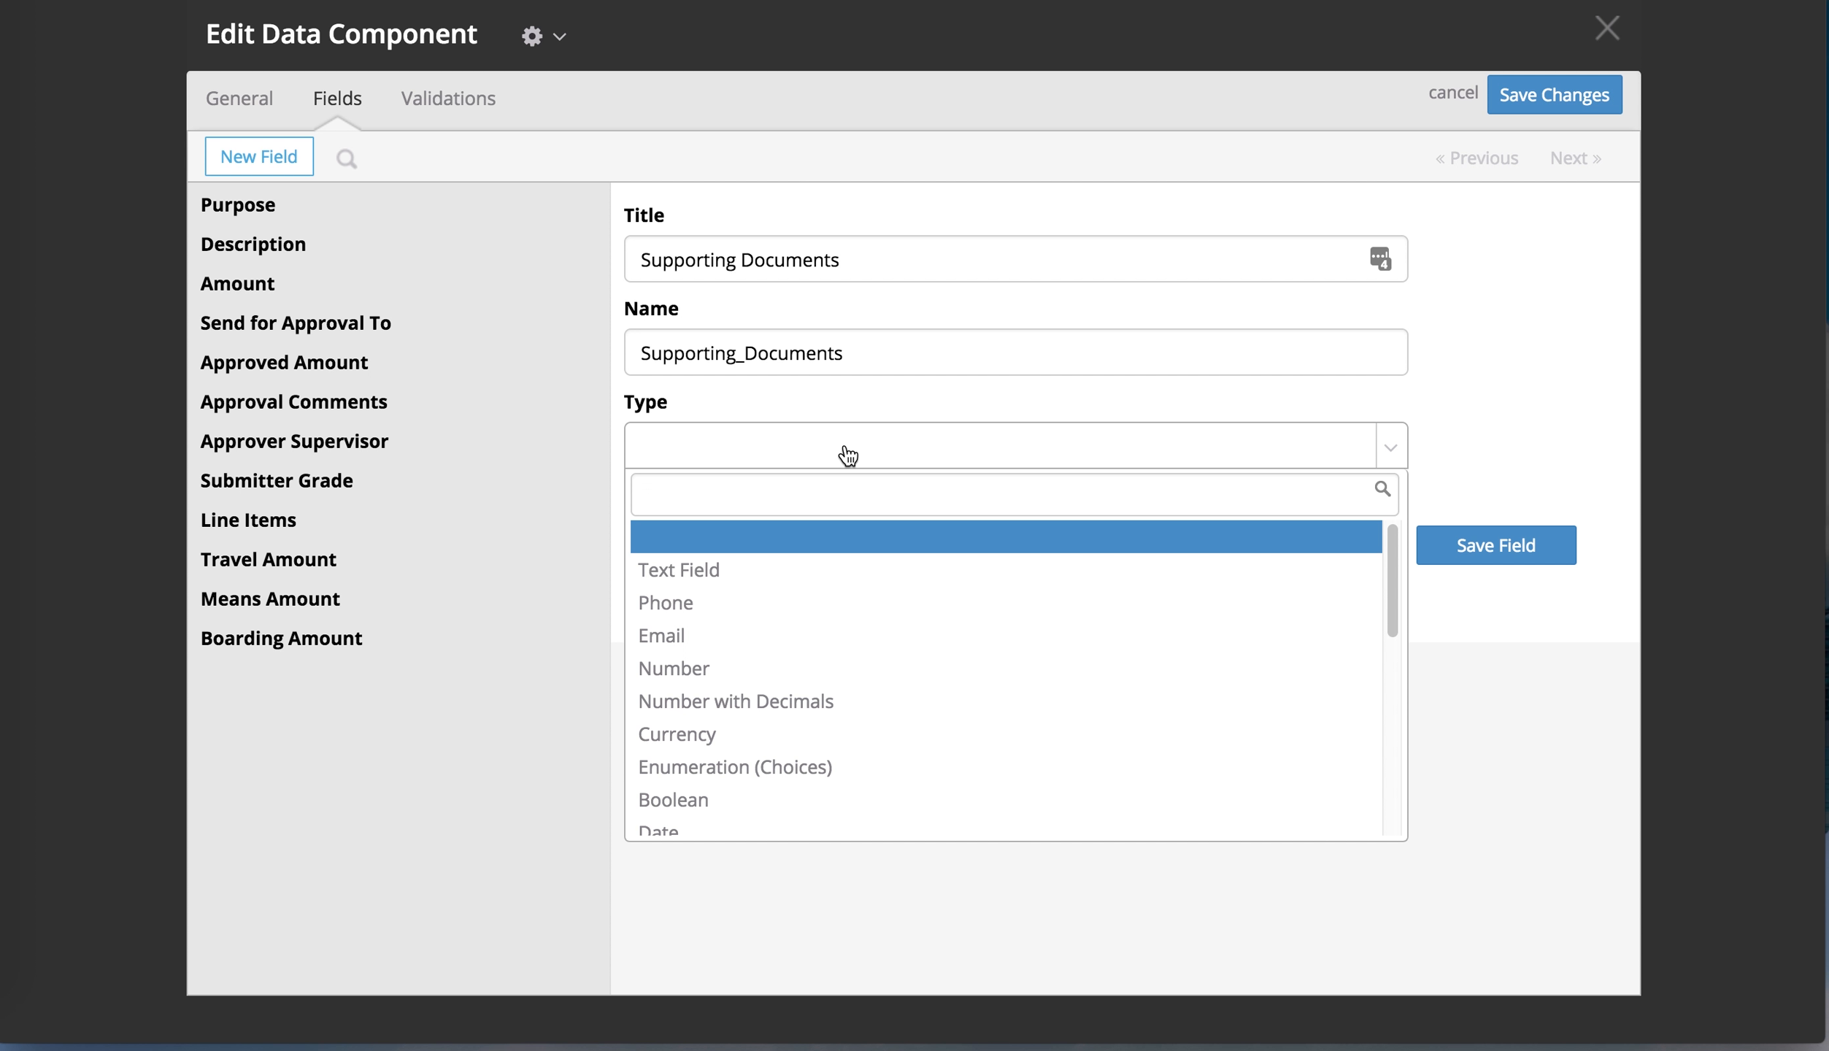
pyautogui.scroll(-3, 878, 699)
pyautogui.scroll(-2, 875, 698)
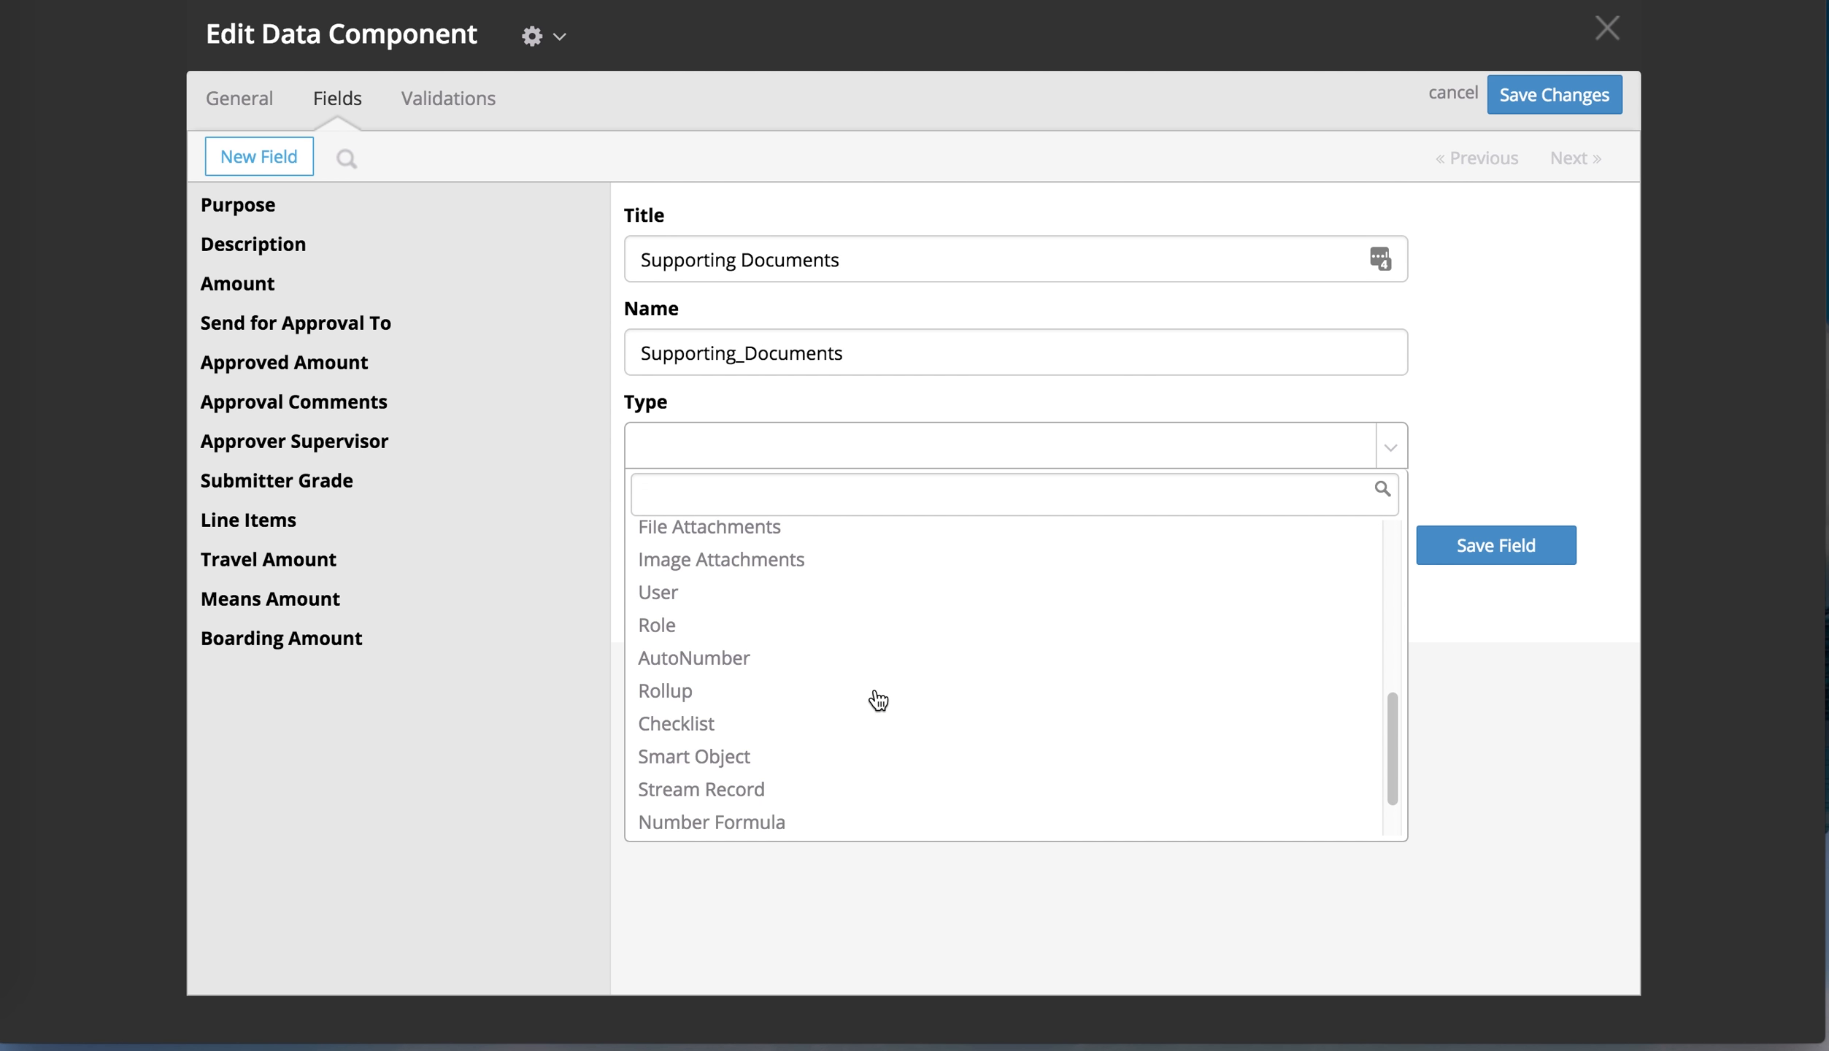
pyautogui.scroll(1, 873, 698)
pyautogui.click(852, 627)
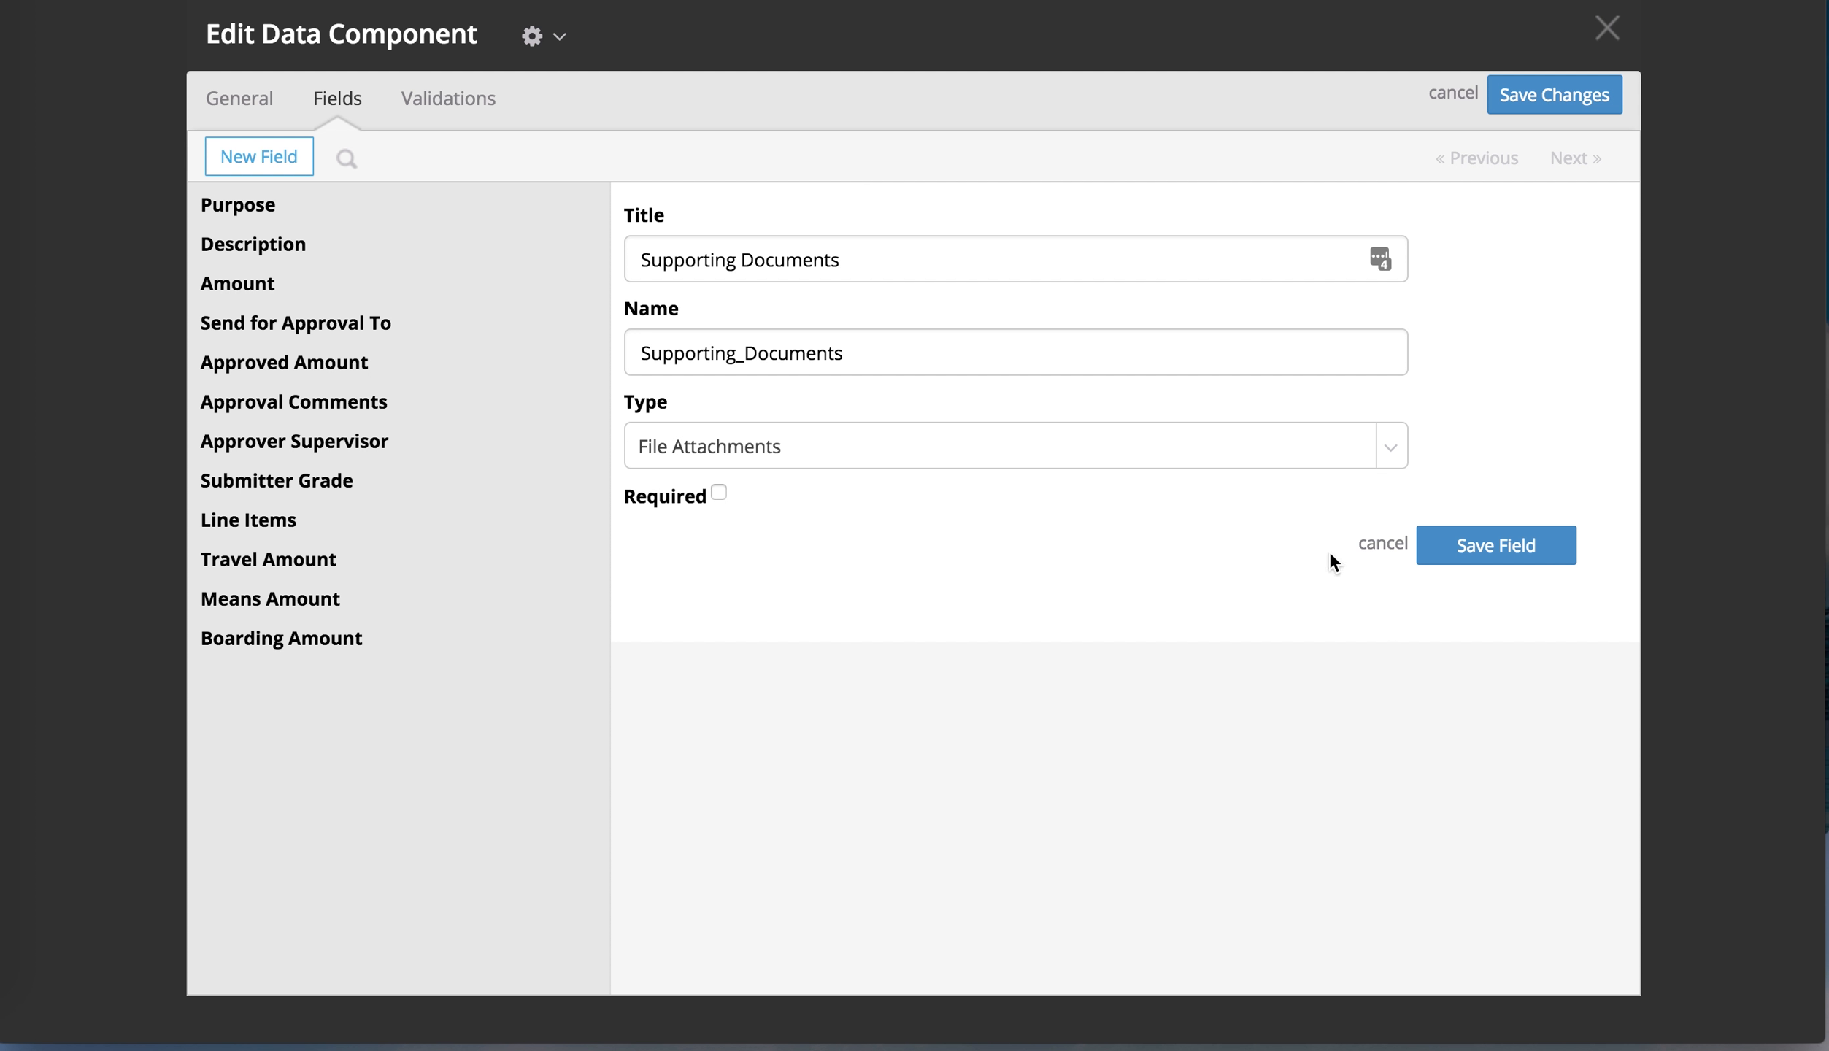
pyautogui.click(1467, 548)
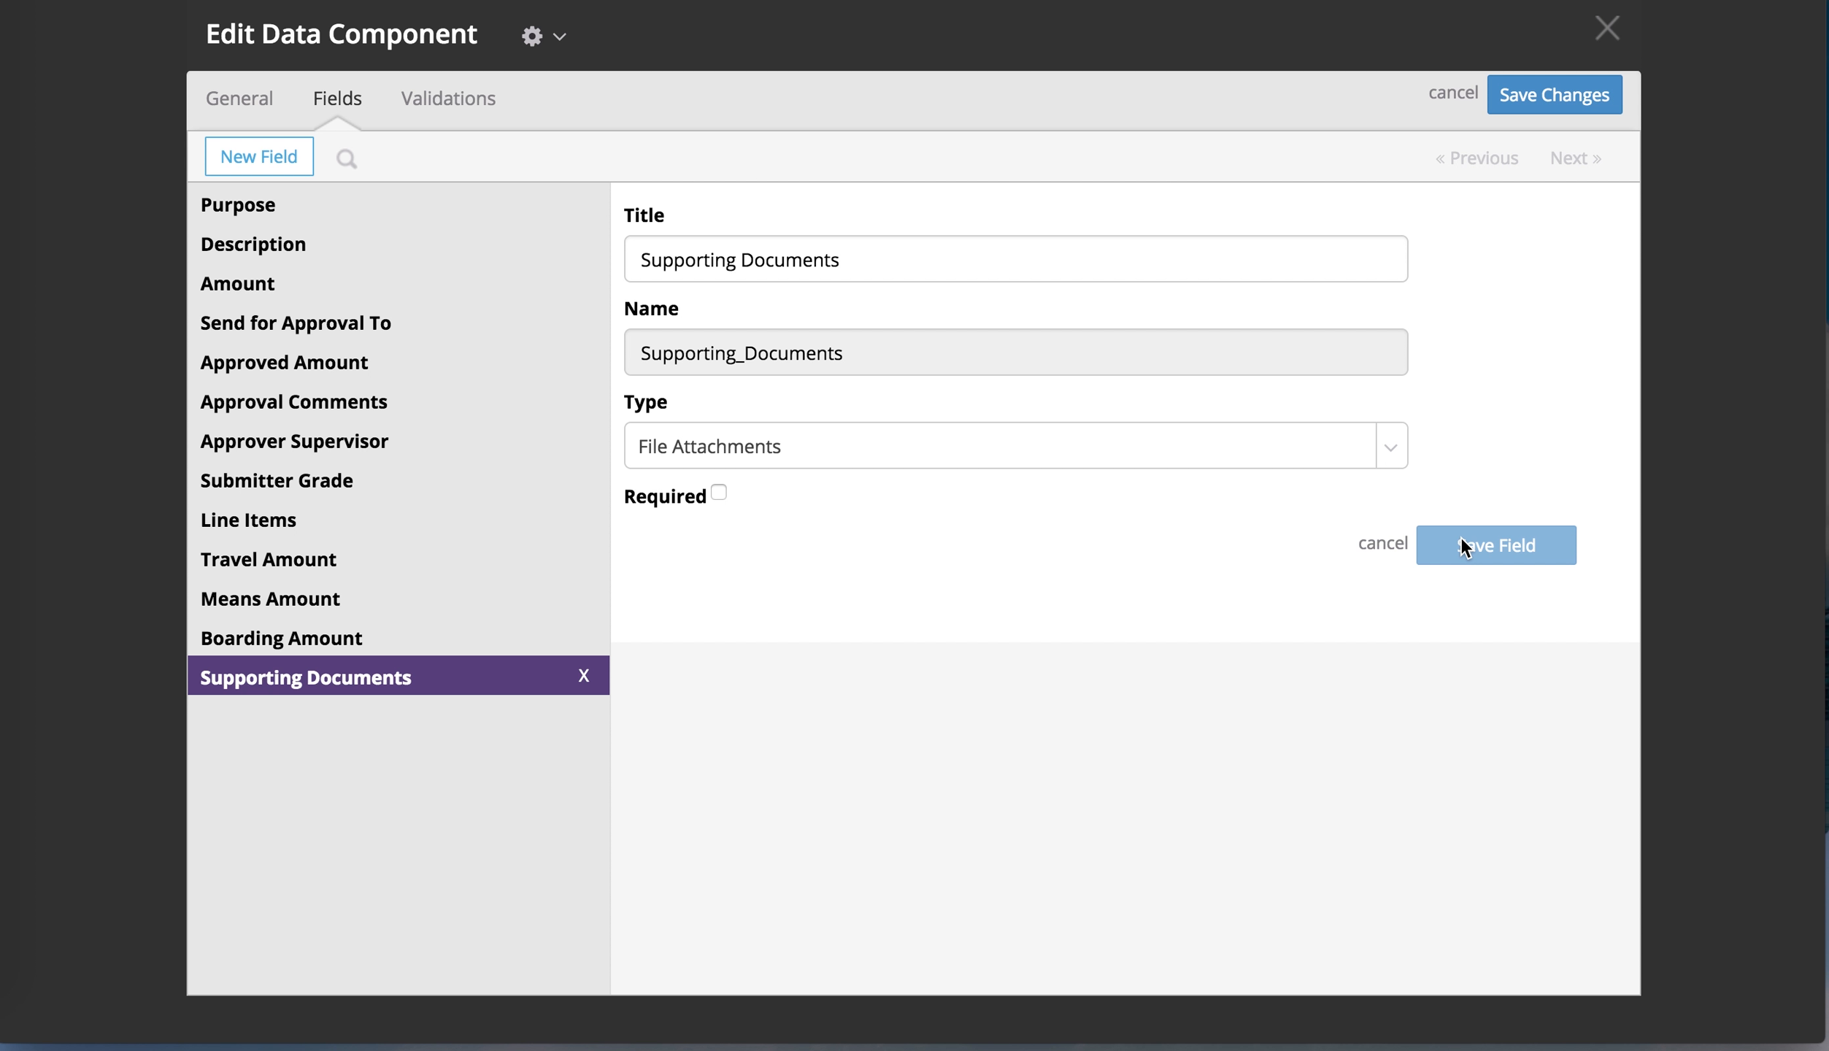
pyautogui.click(1558, 98)
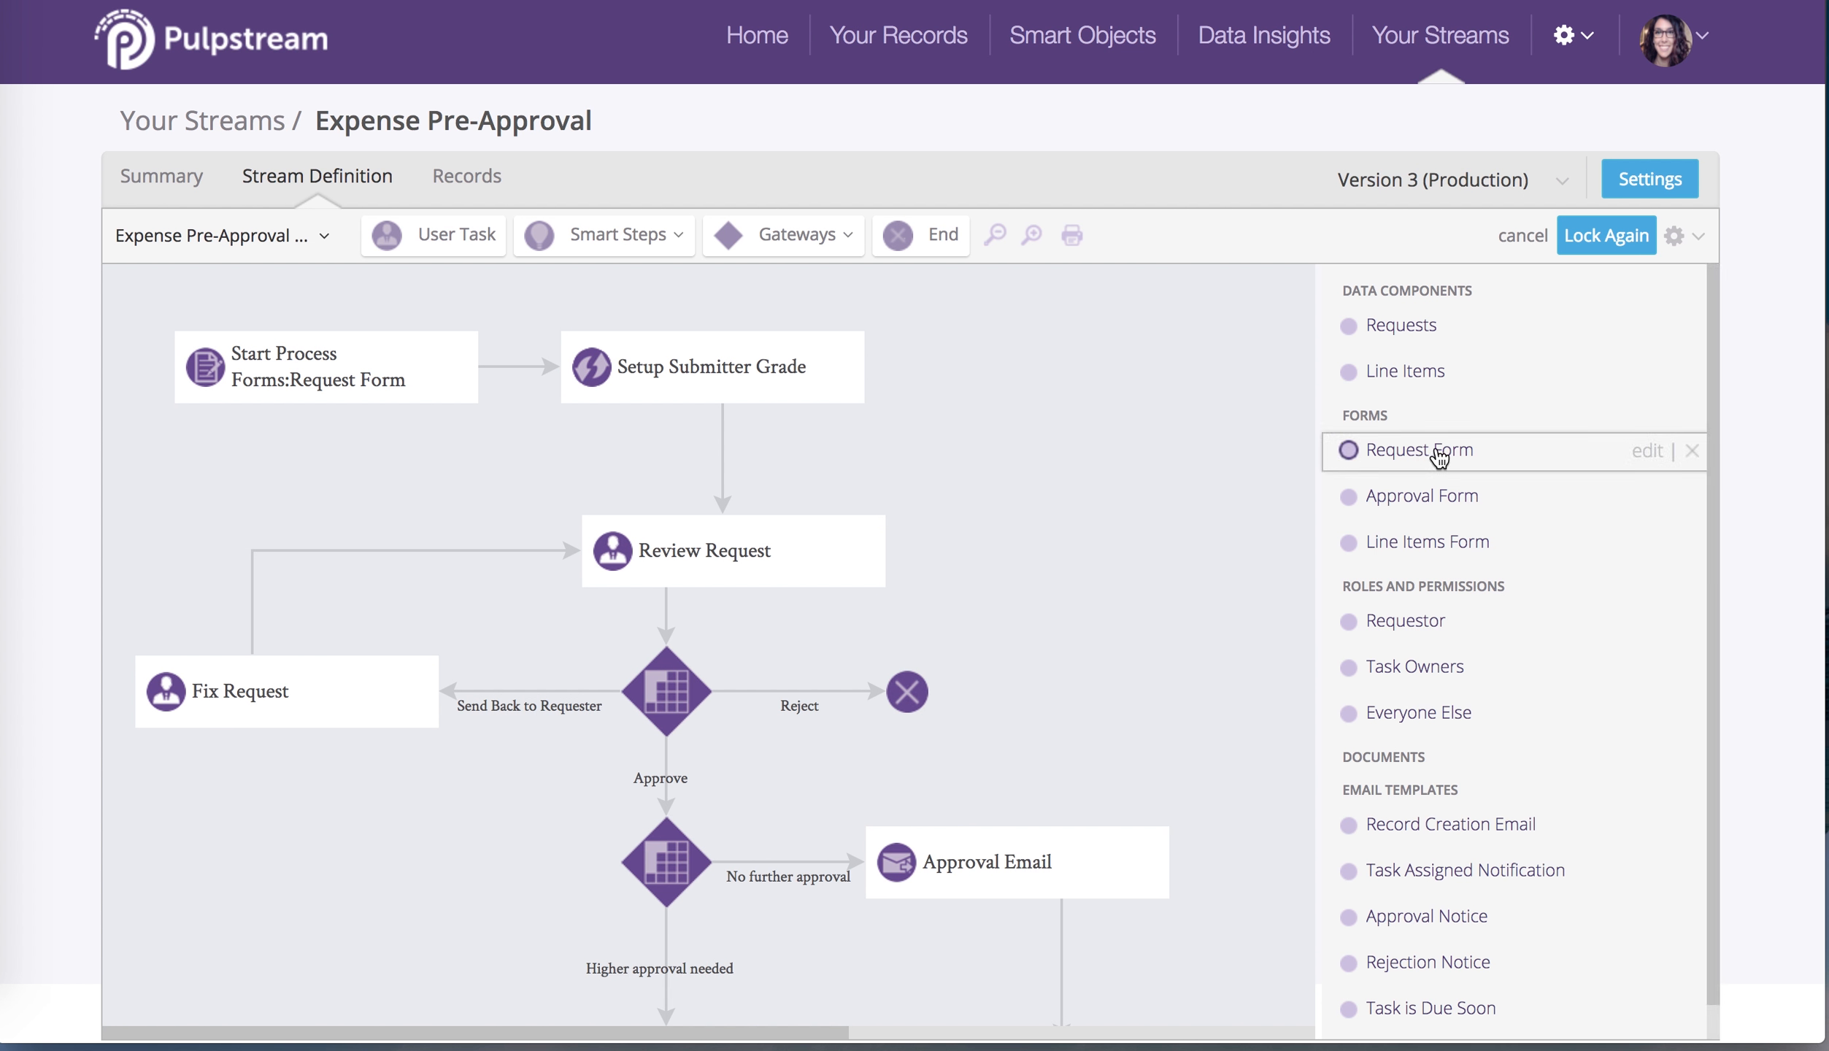
# Place Supporting Documents below Send for Approval To with hint 'Please supply necessary documents for facilitating approval of this request.'
pyautogui.click(1463, 450)
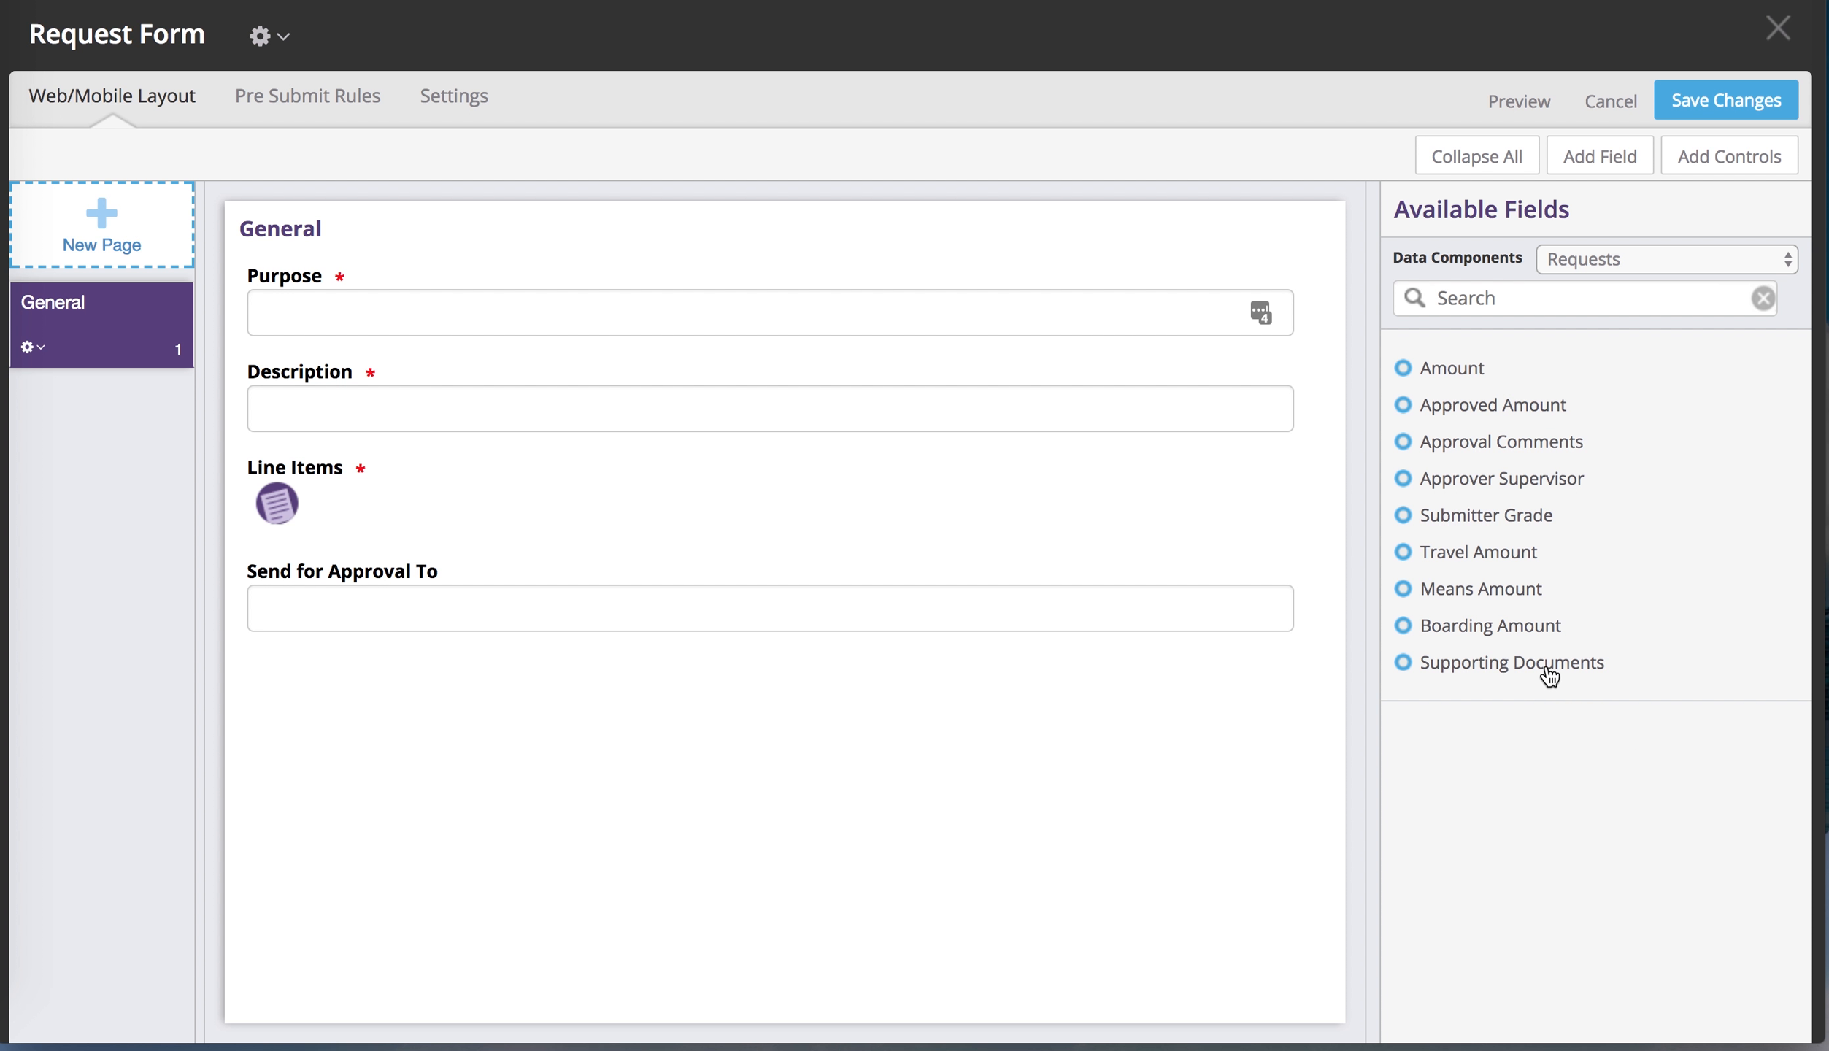
pyautogui.moveTo(1541, 664); pyautogui.dragTo(692, 666)
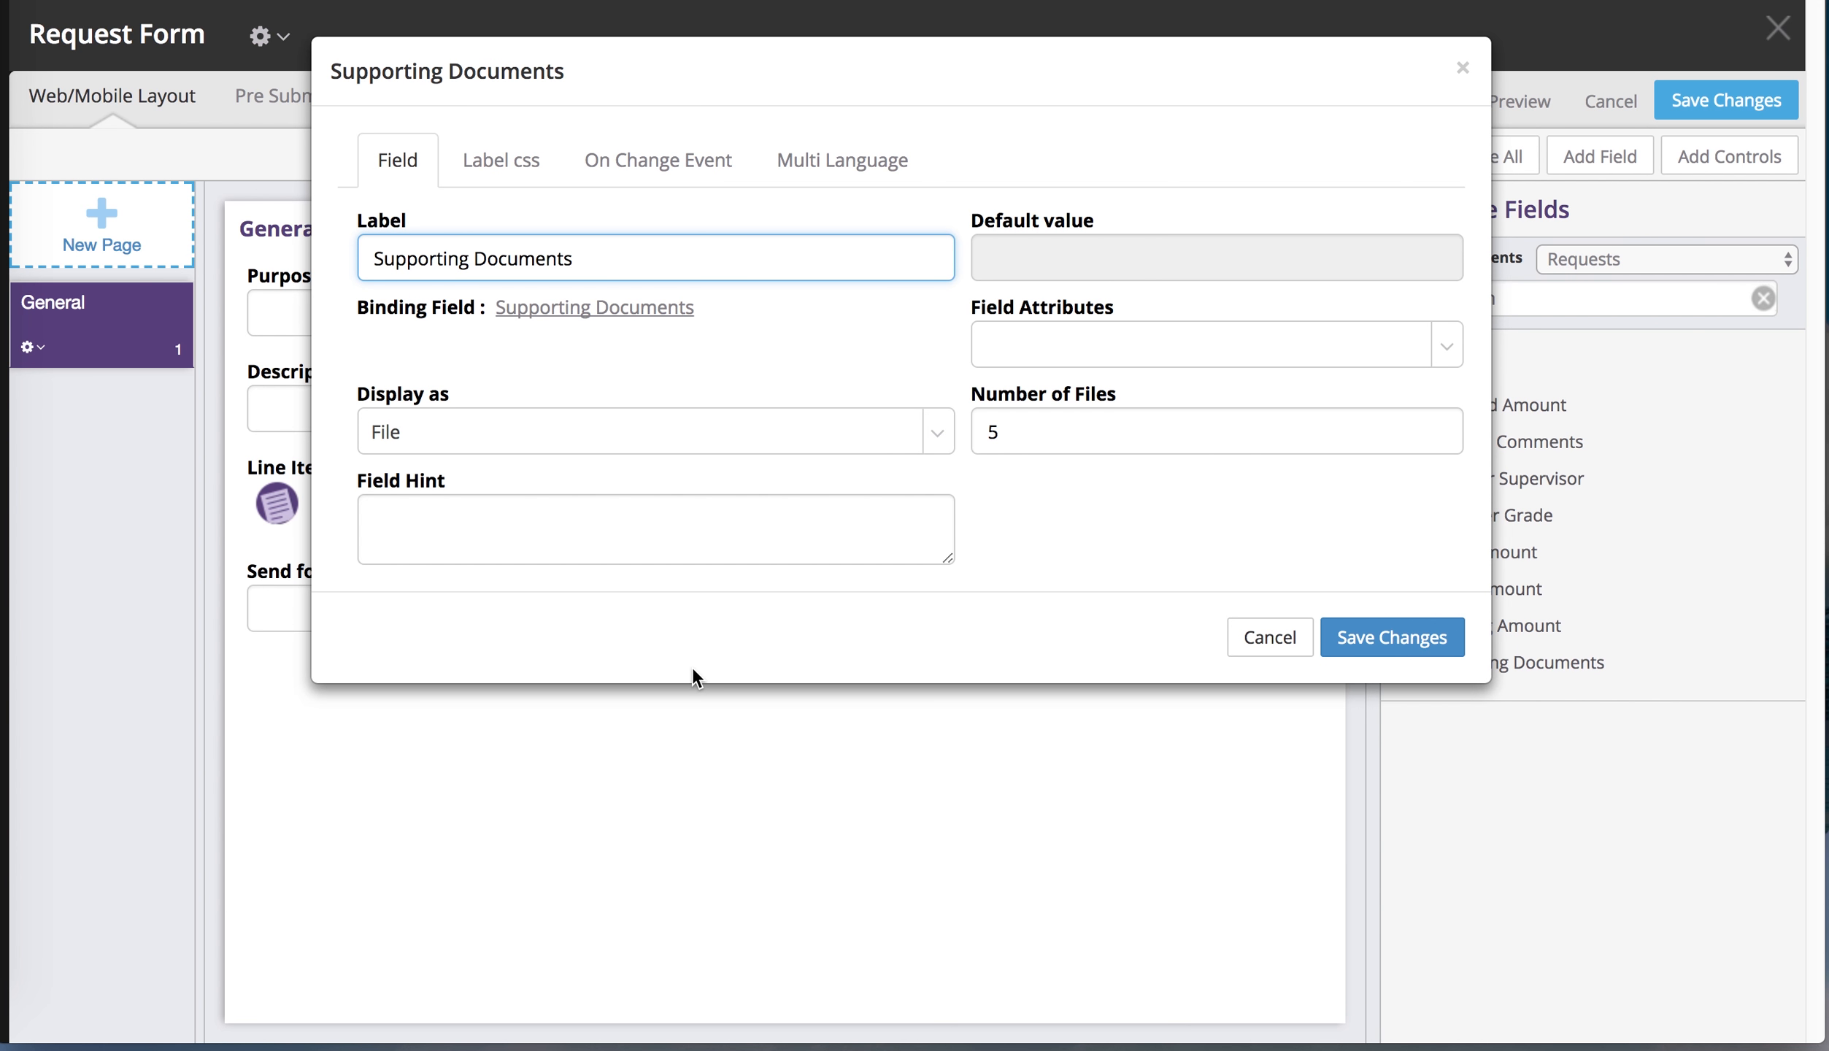
pyautogui.click(679, 544)
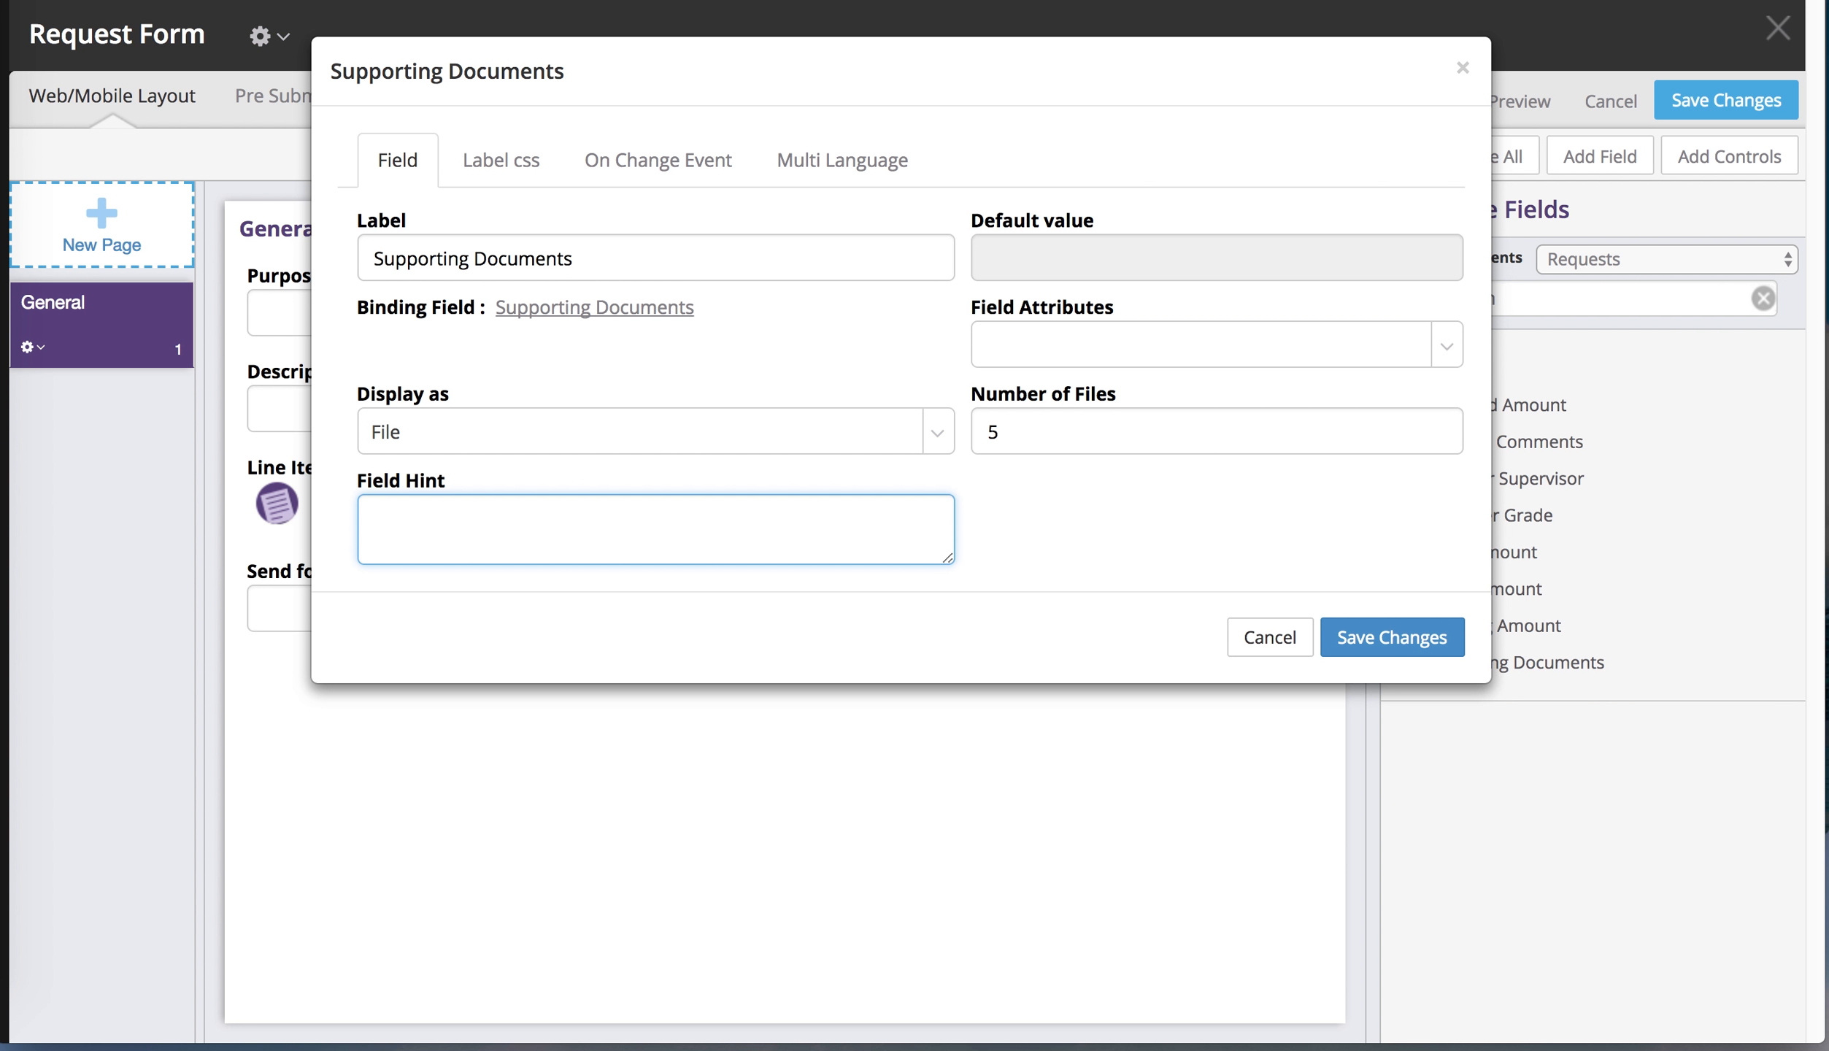
pyautogui.write('Please supply necessary docum')
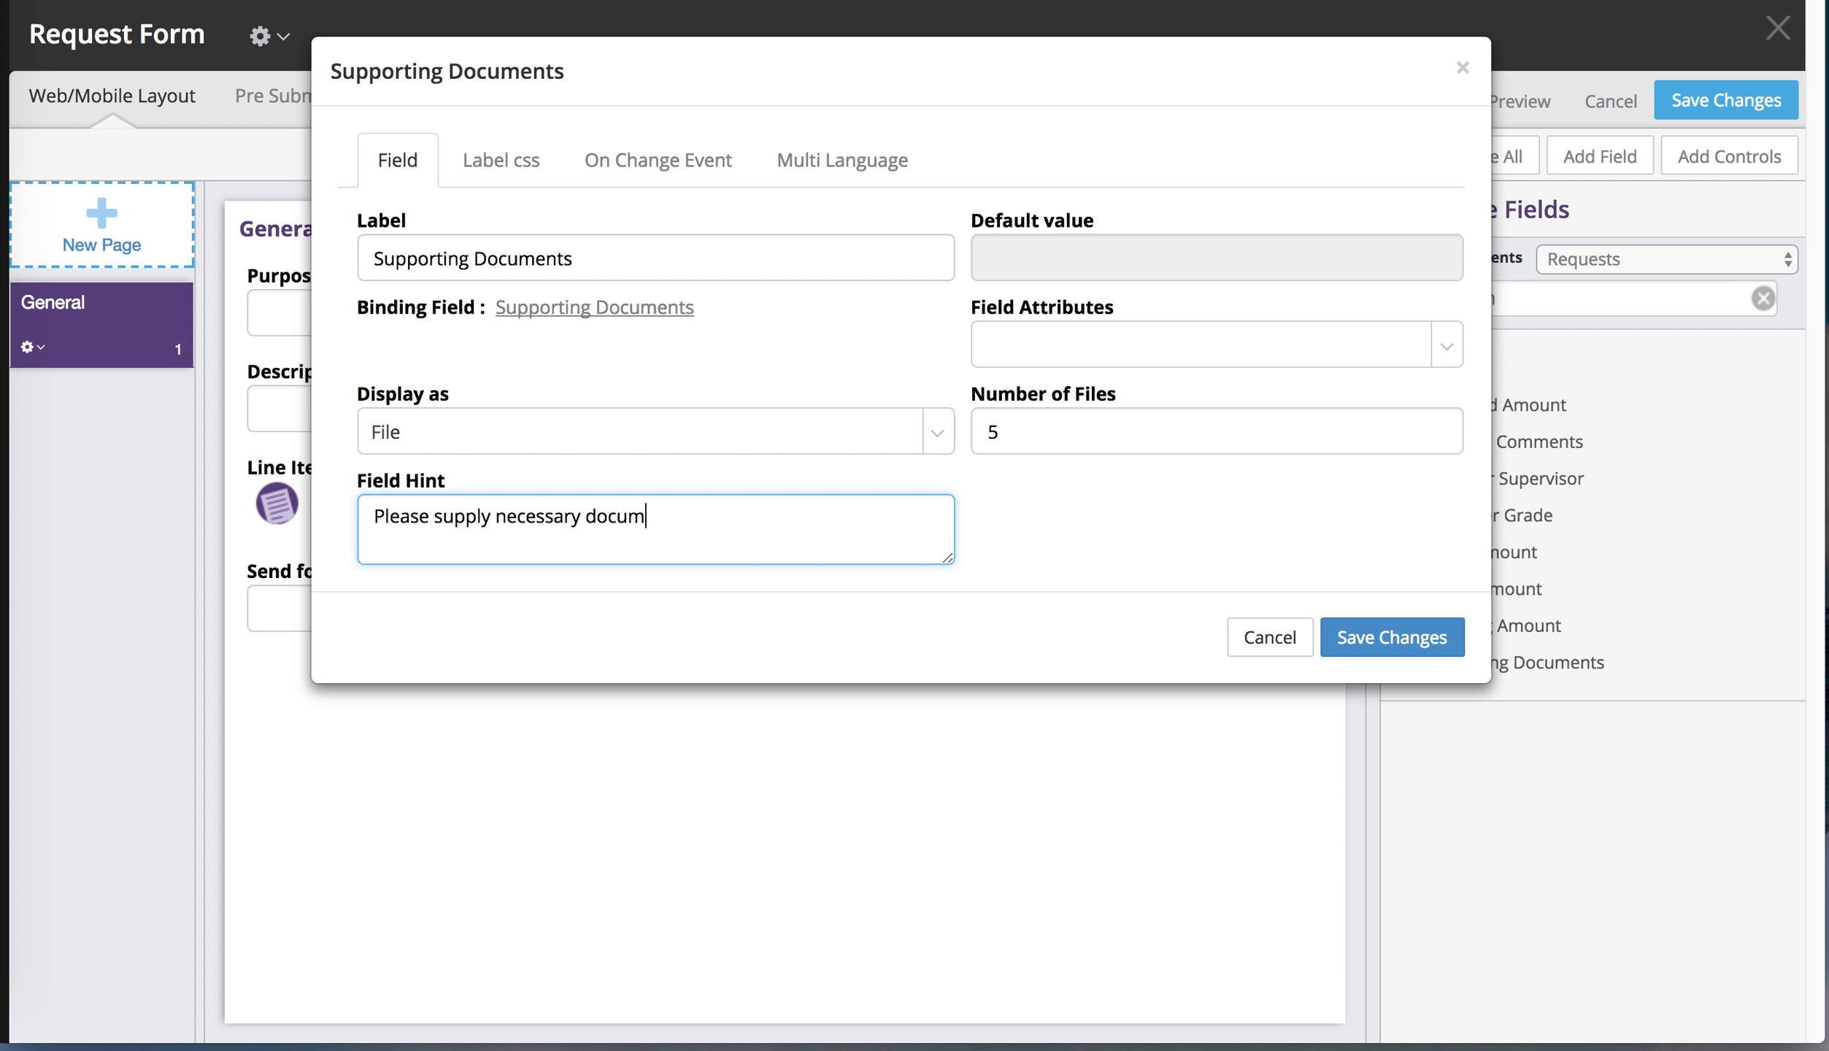
pyautogui.write('ents for facilitating approval of this request.')
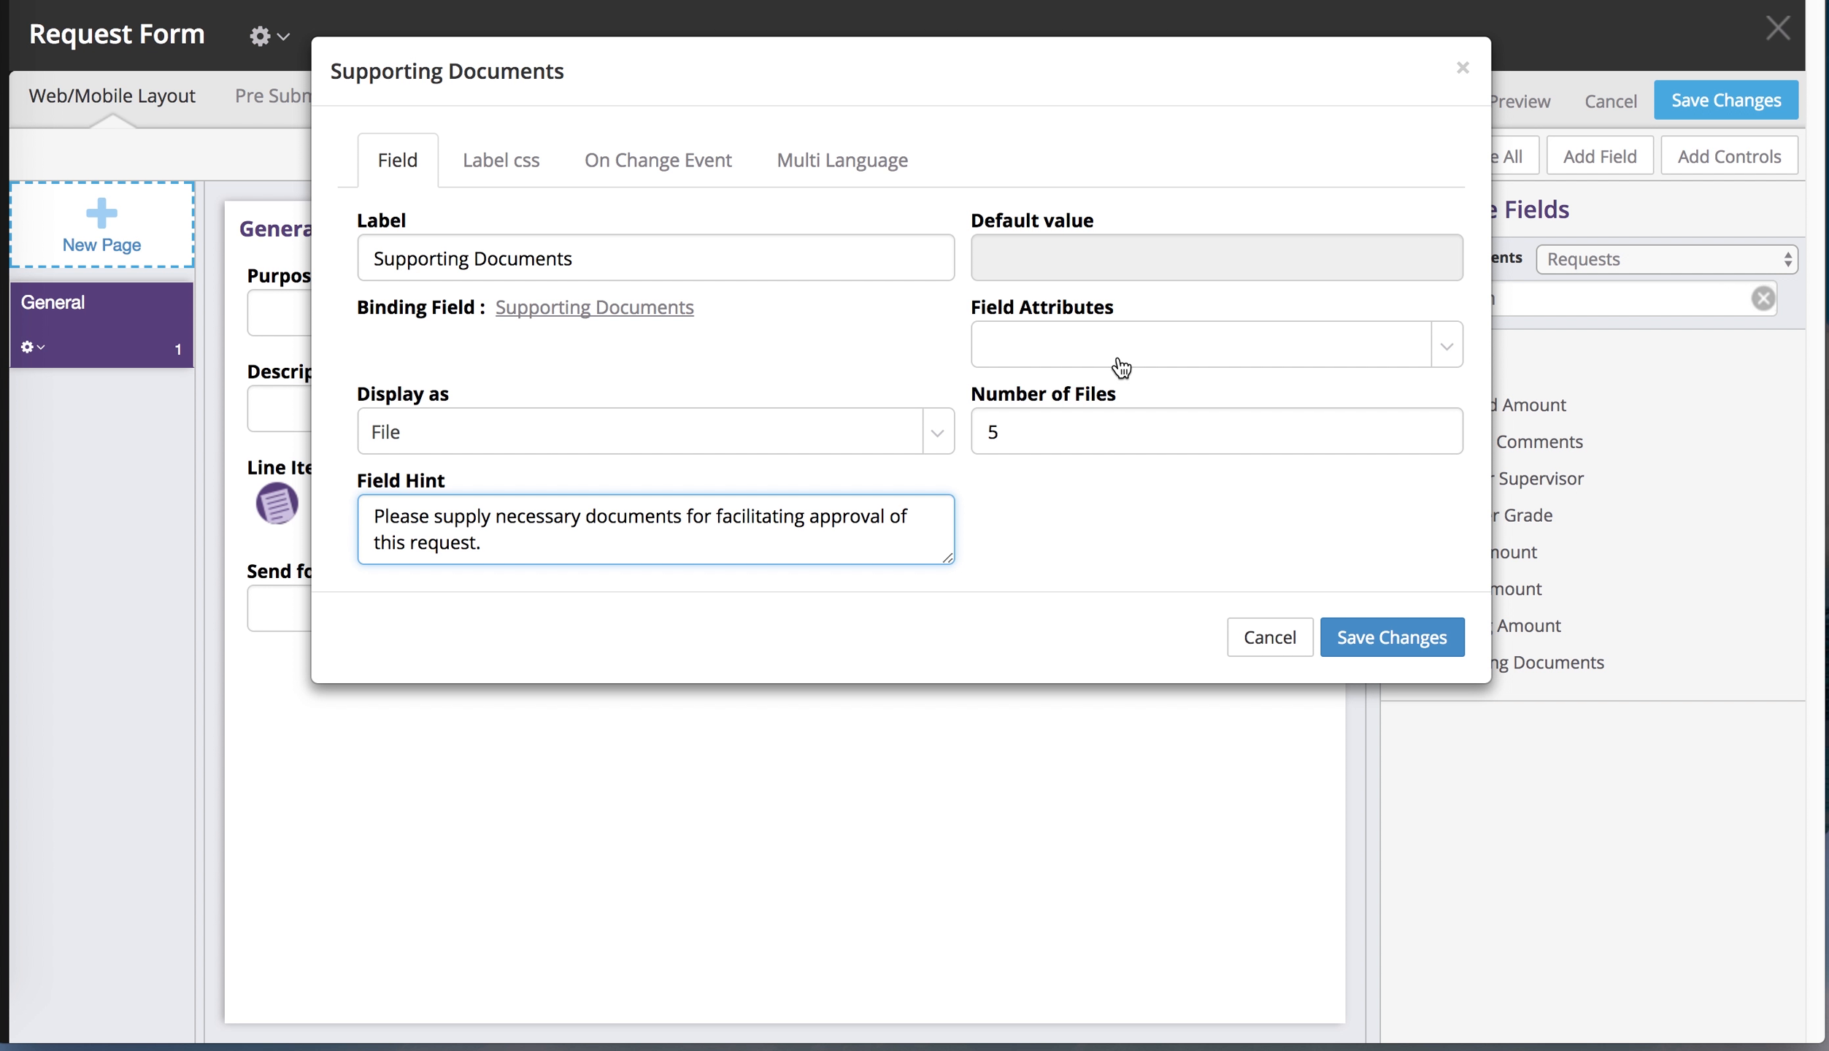
# Make Supporting Documents Required, keep the 5-file limit, and apply the field settings
pyautogui.click(1091, 339)
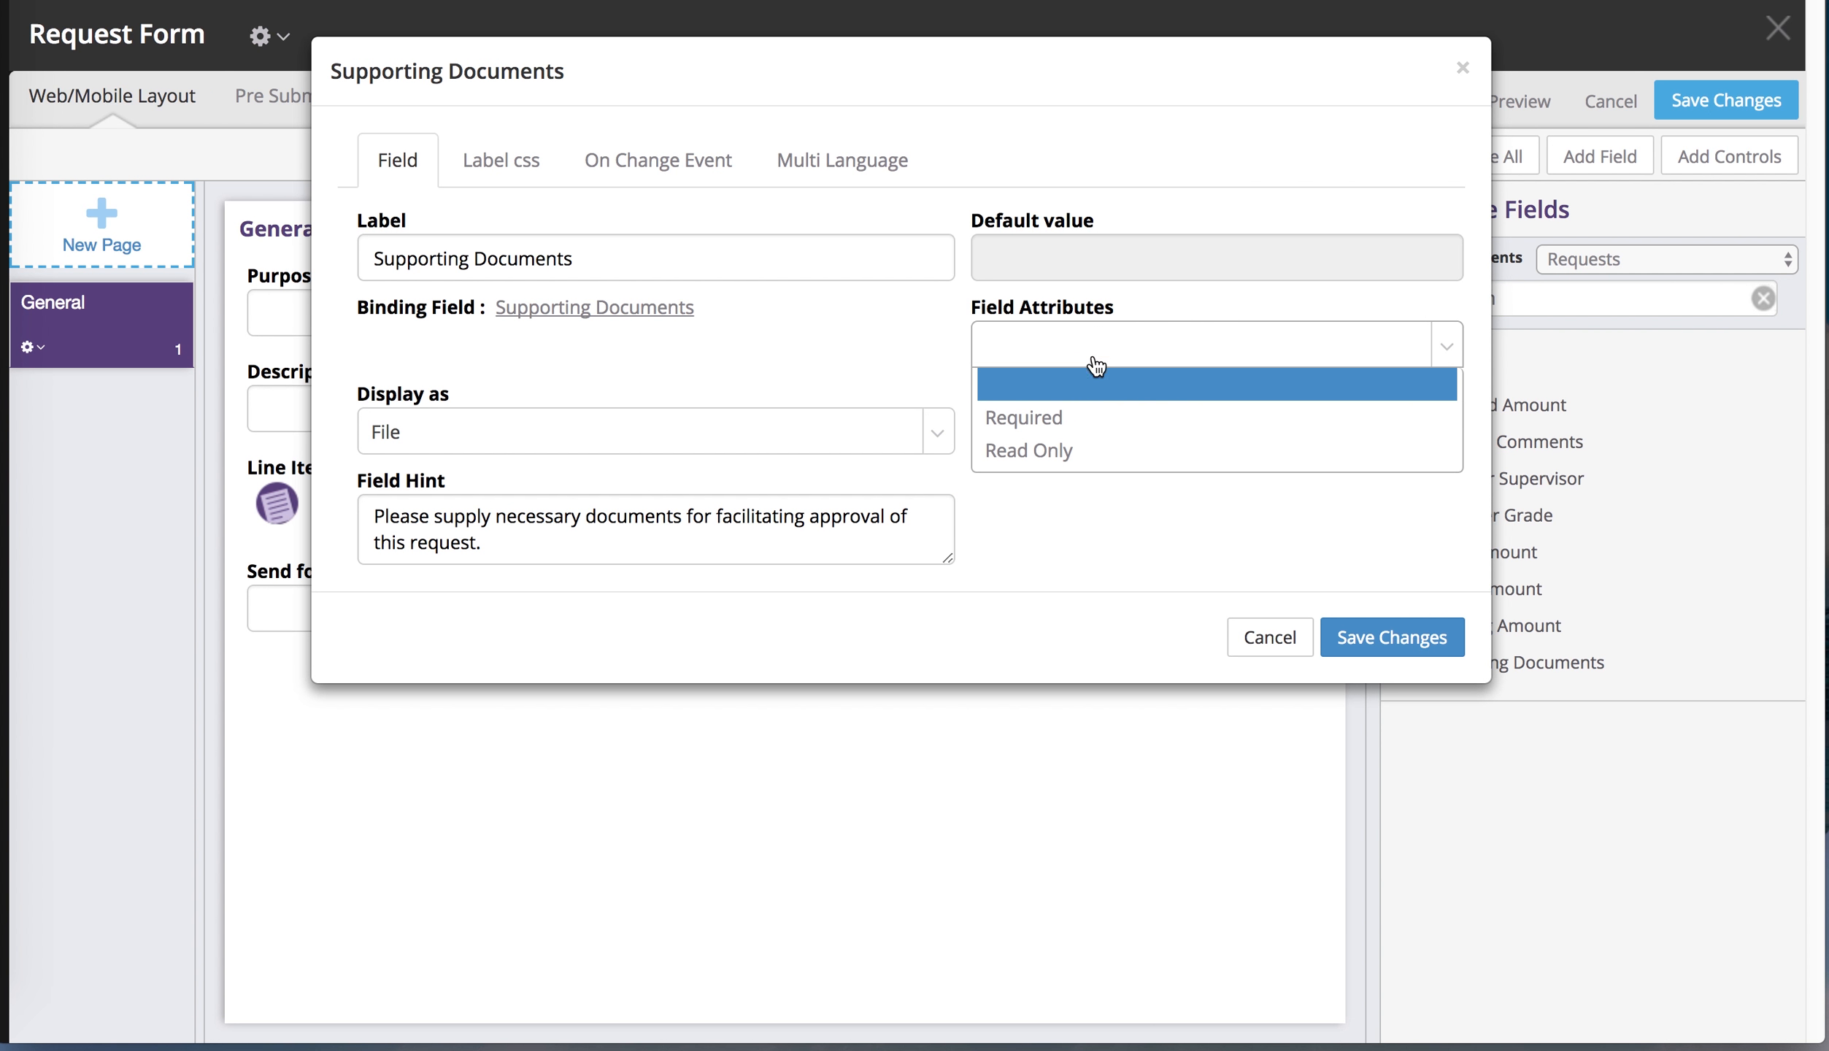
pyautogui.click(1080, 412)
pyautogui.click(1101, 421)
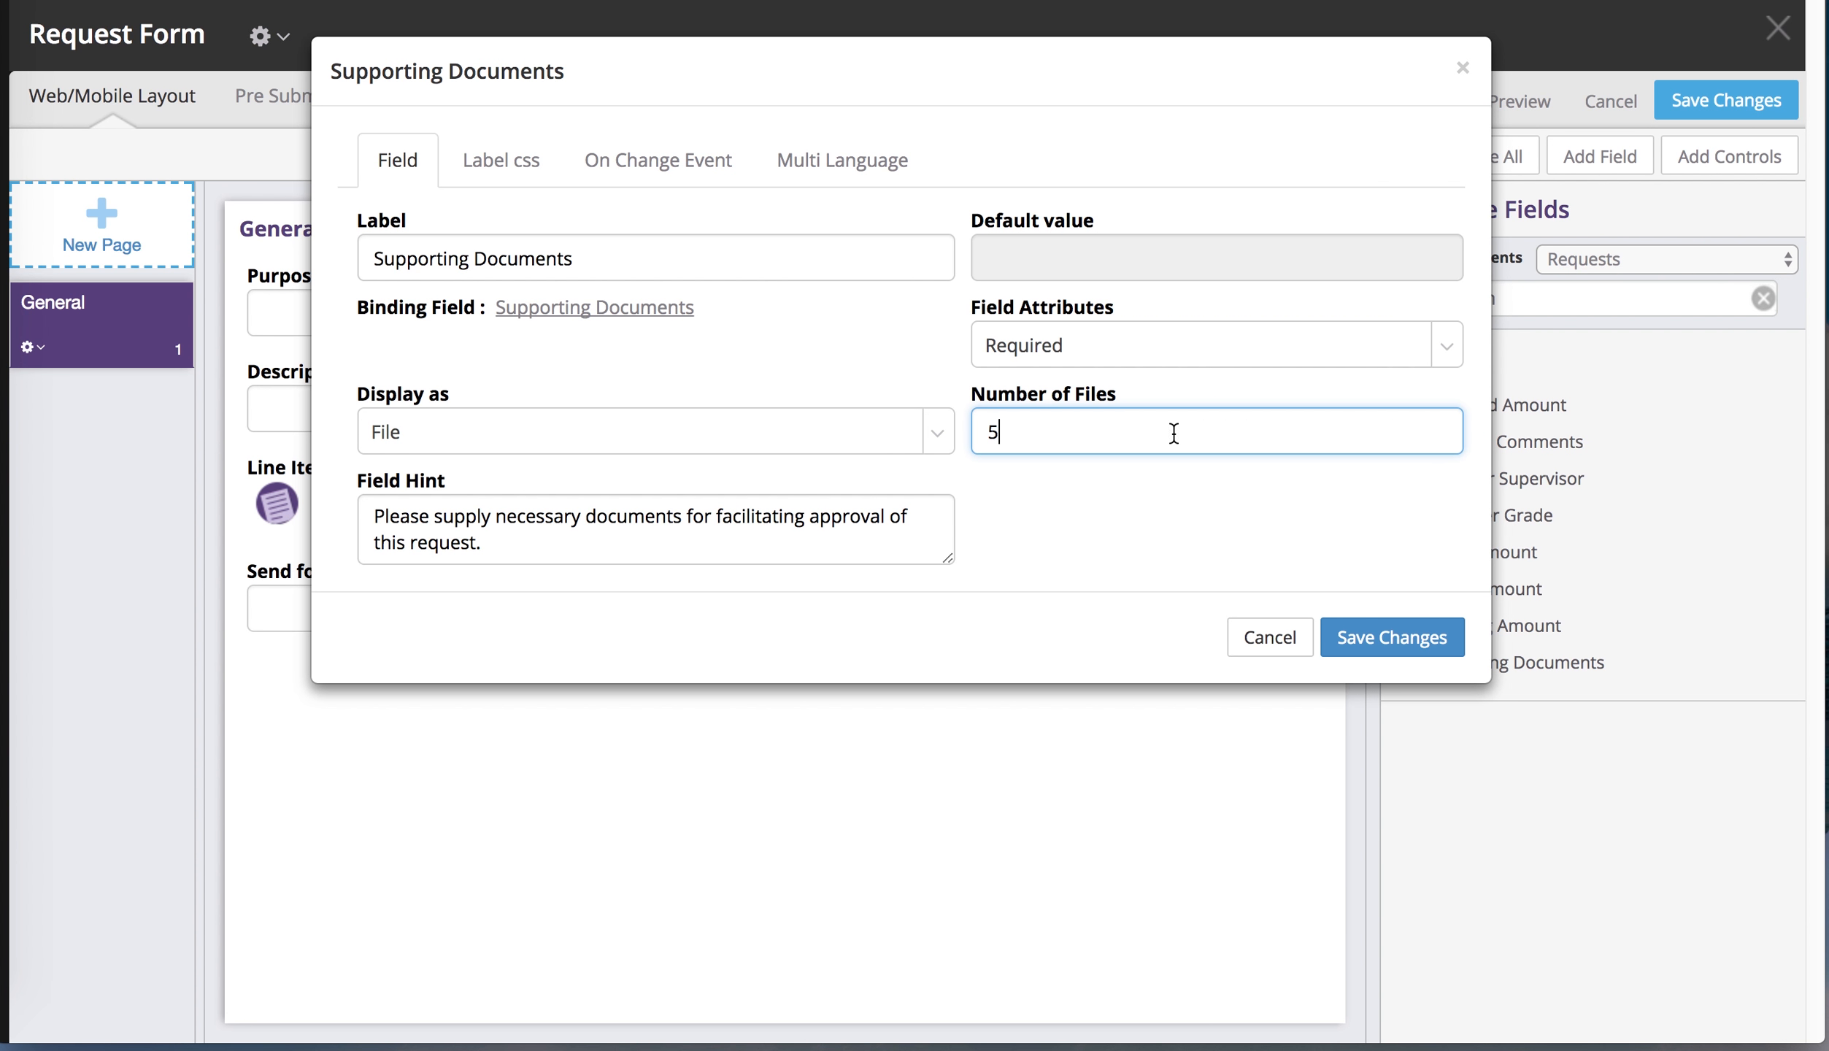
pyautogui.click(1019, 462)
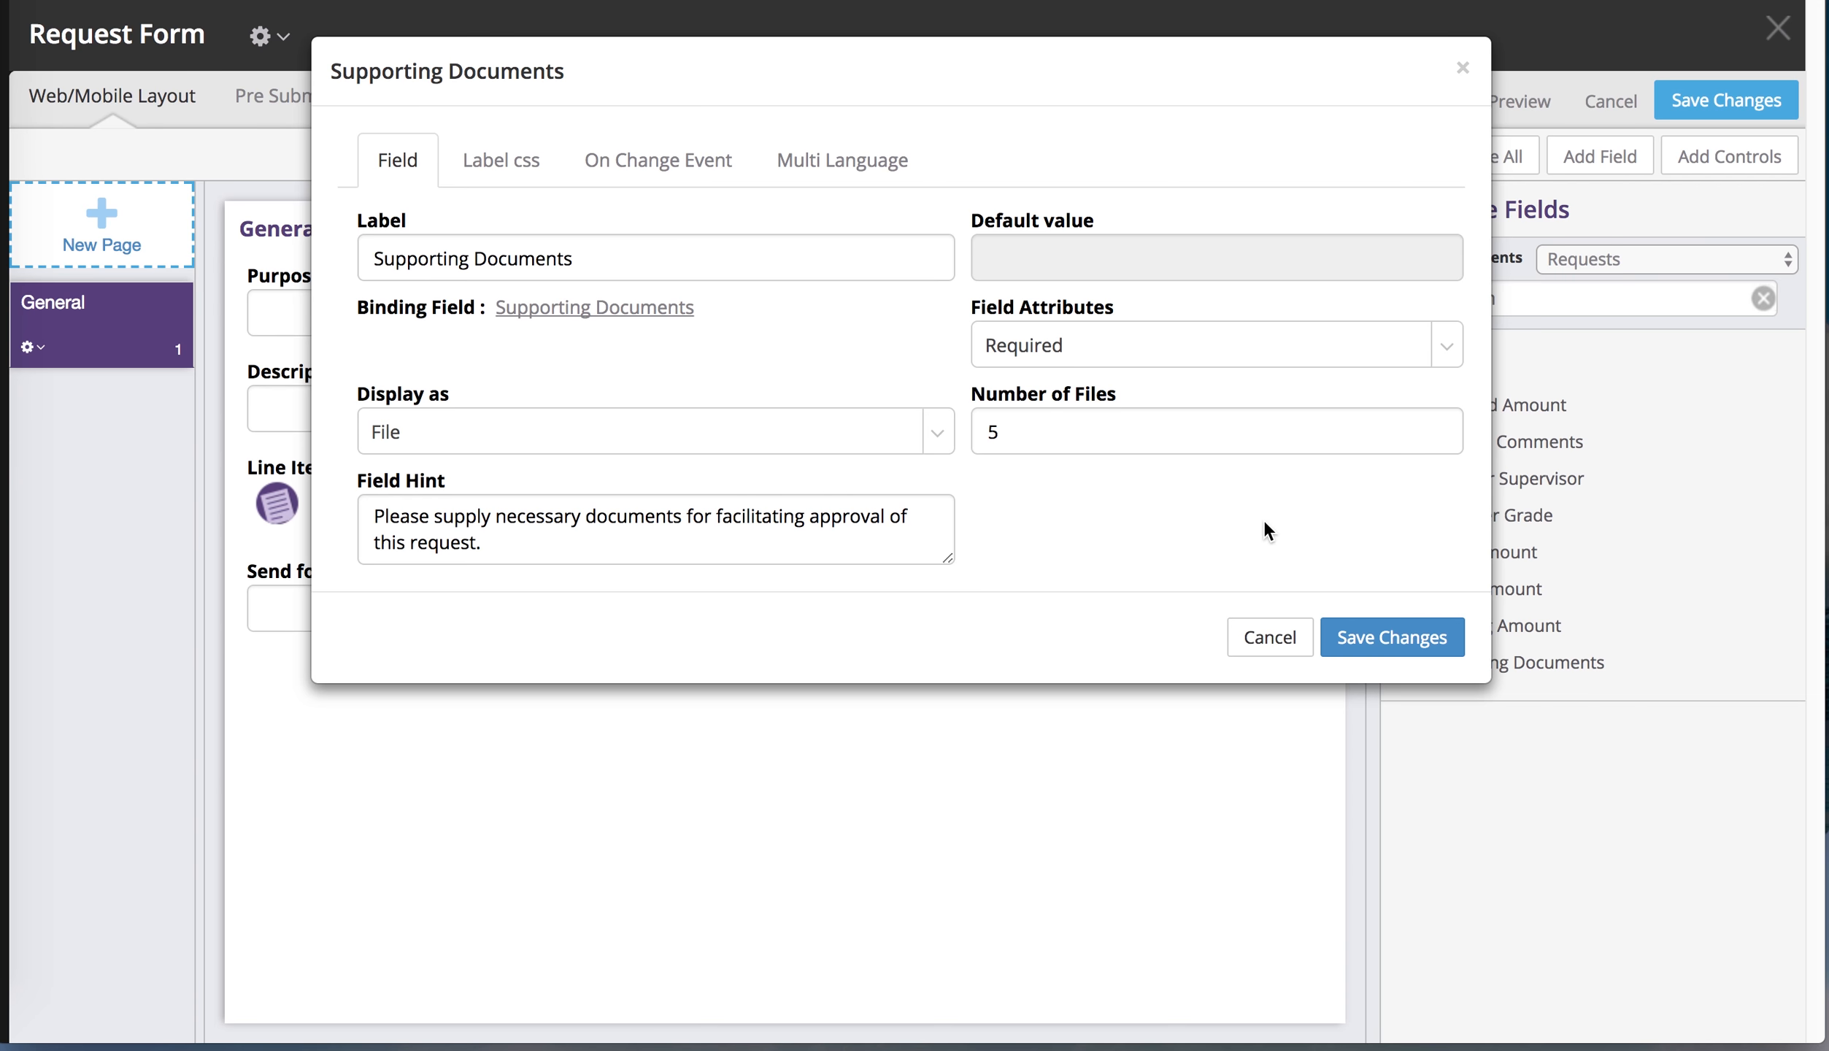
pyautogui.click(1371, 632)
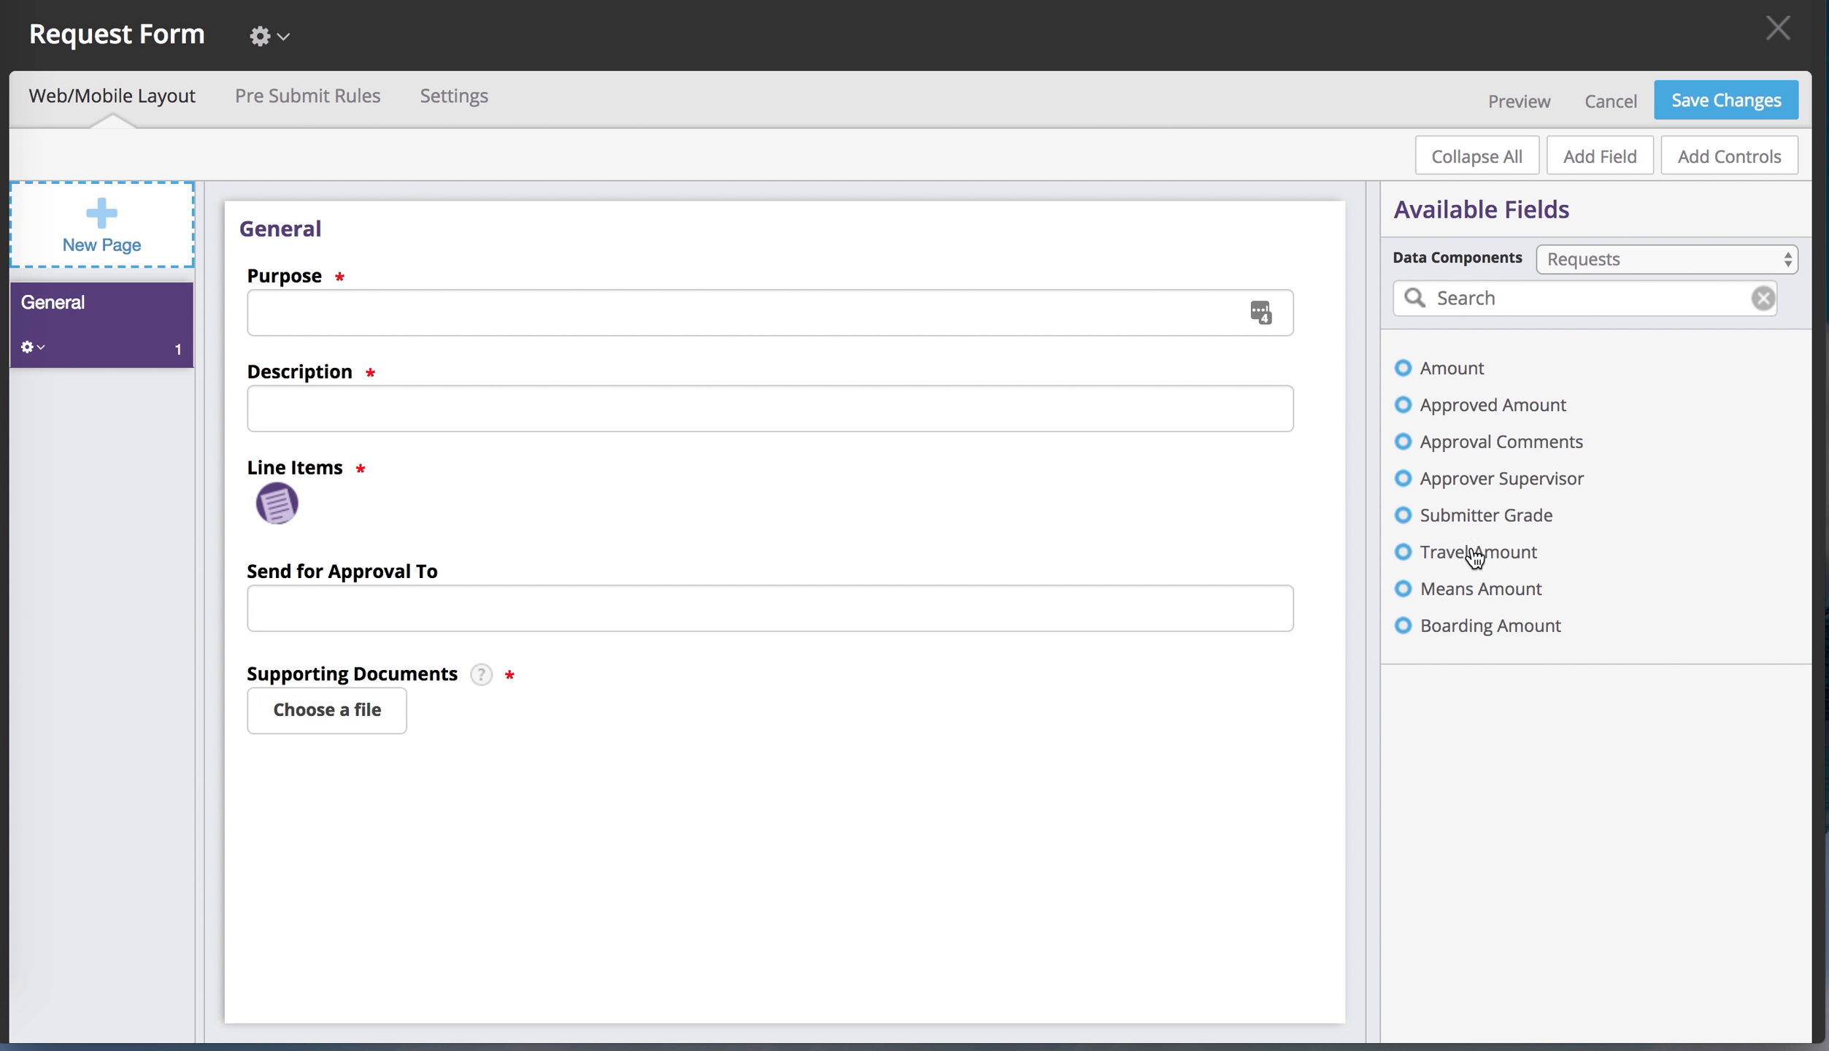
# Save the Request Form and scroll the stream components down to Email Templates
pyautogui.click(1700, 98)
pyautogui.click(1430, 355)
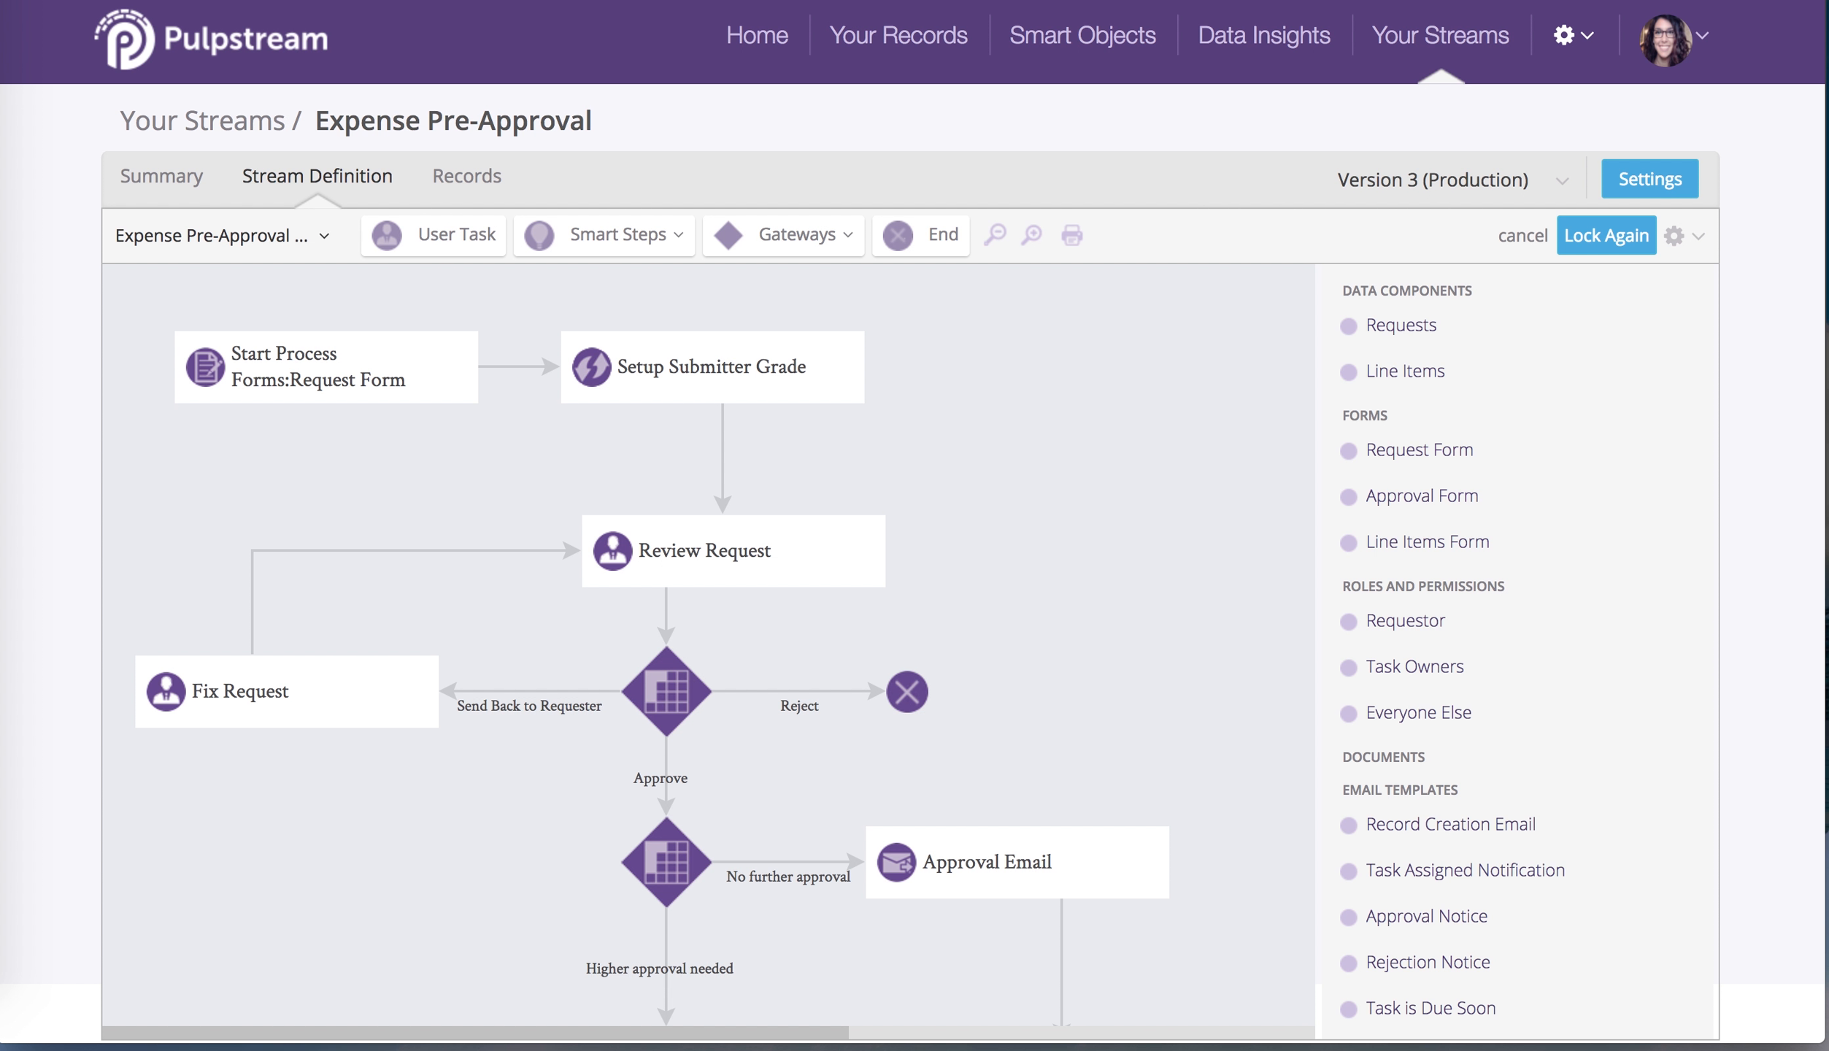
pyautogui.scroll(-1, 1517, 660)
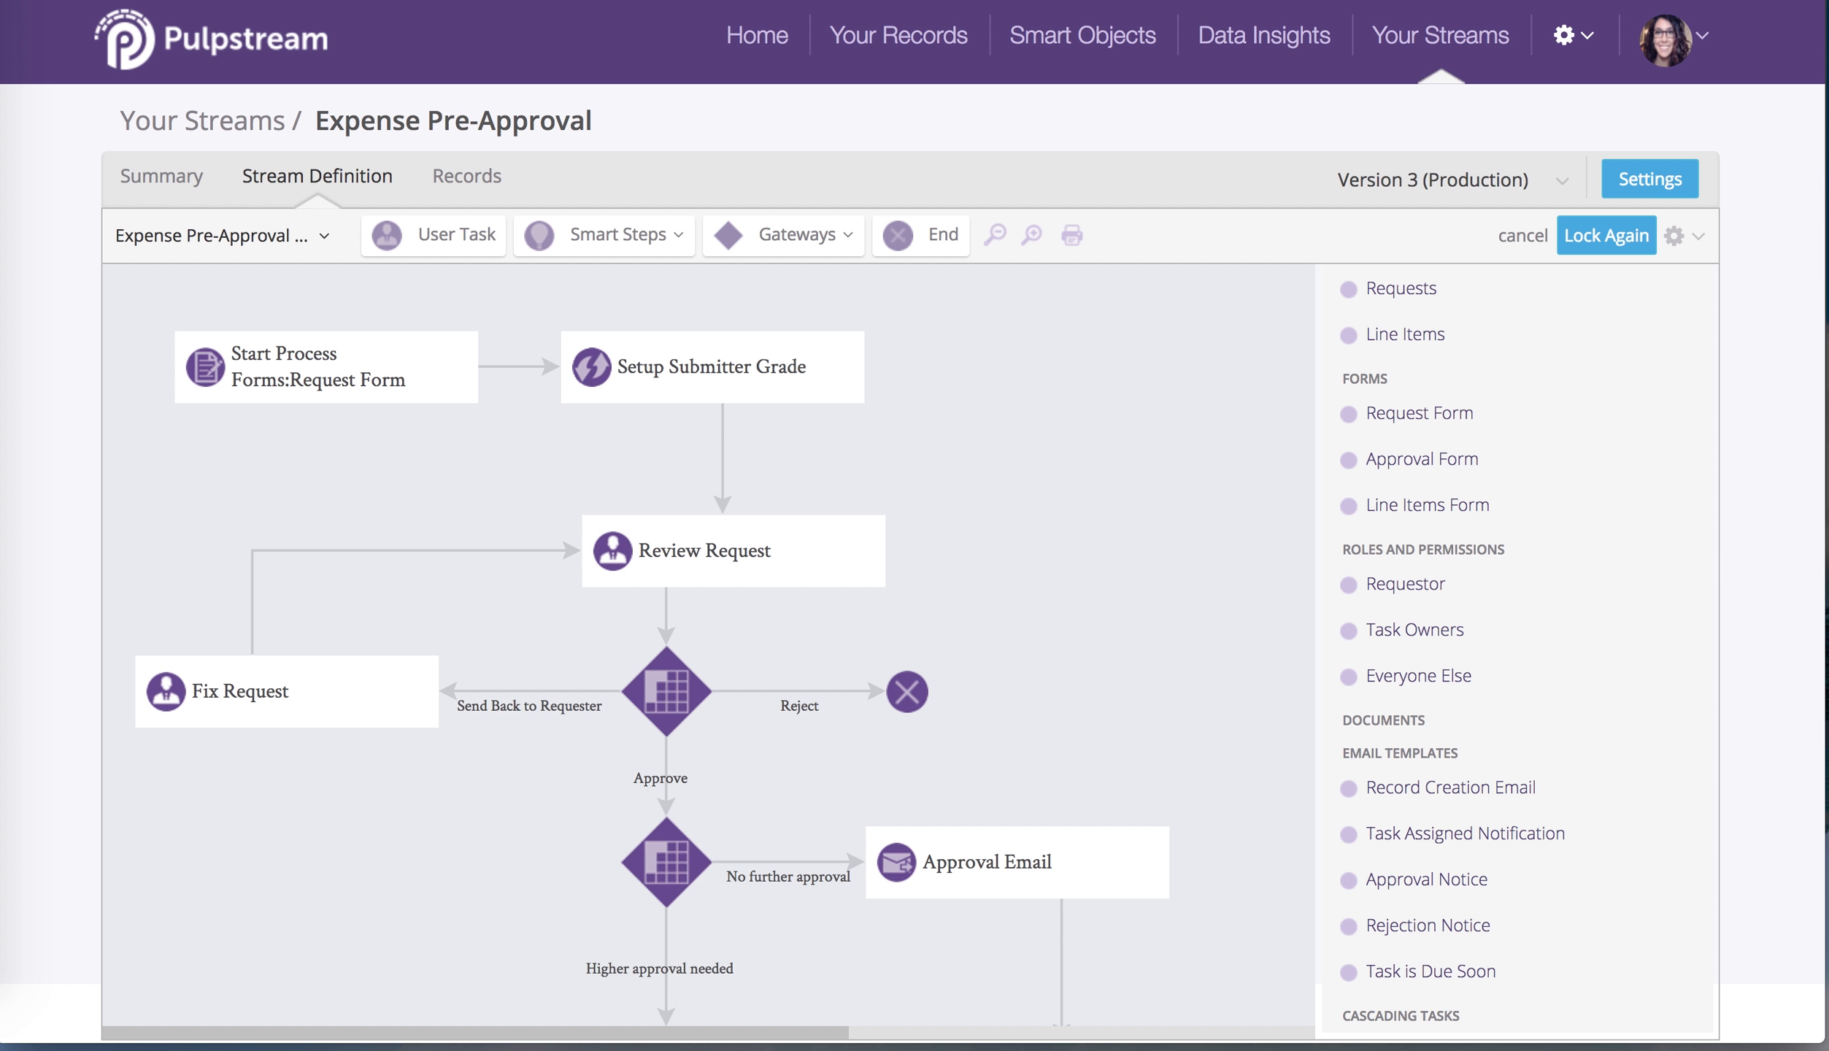
pyautogui.moveTo(1476, 751)
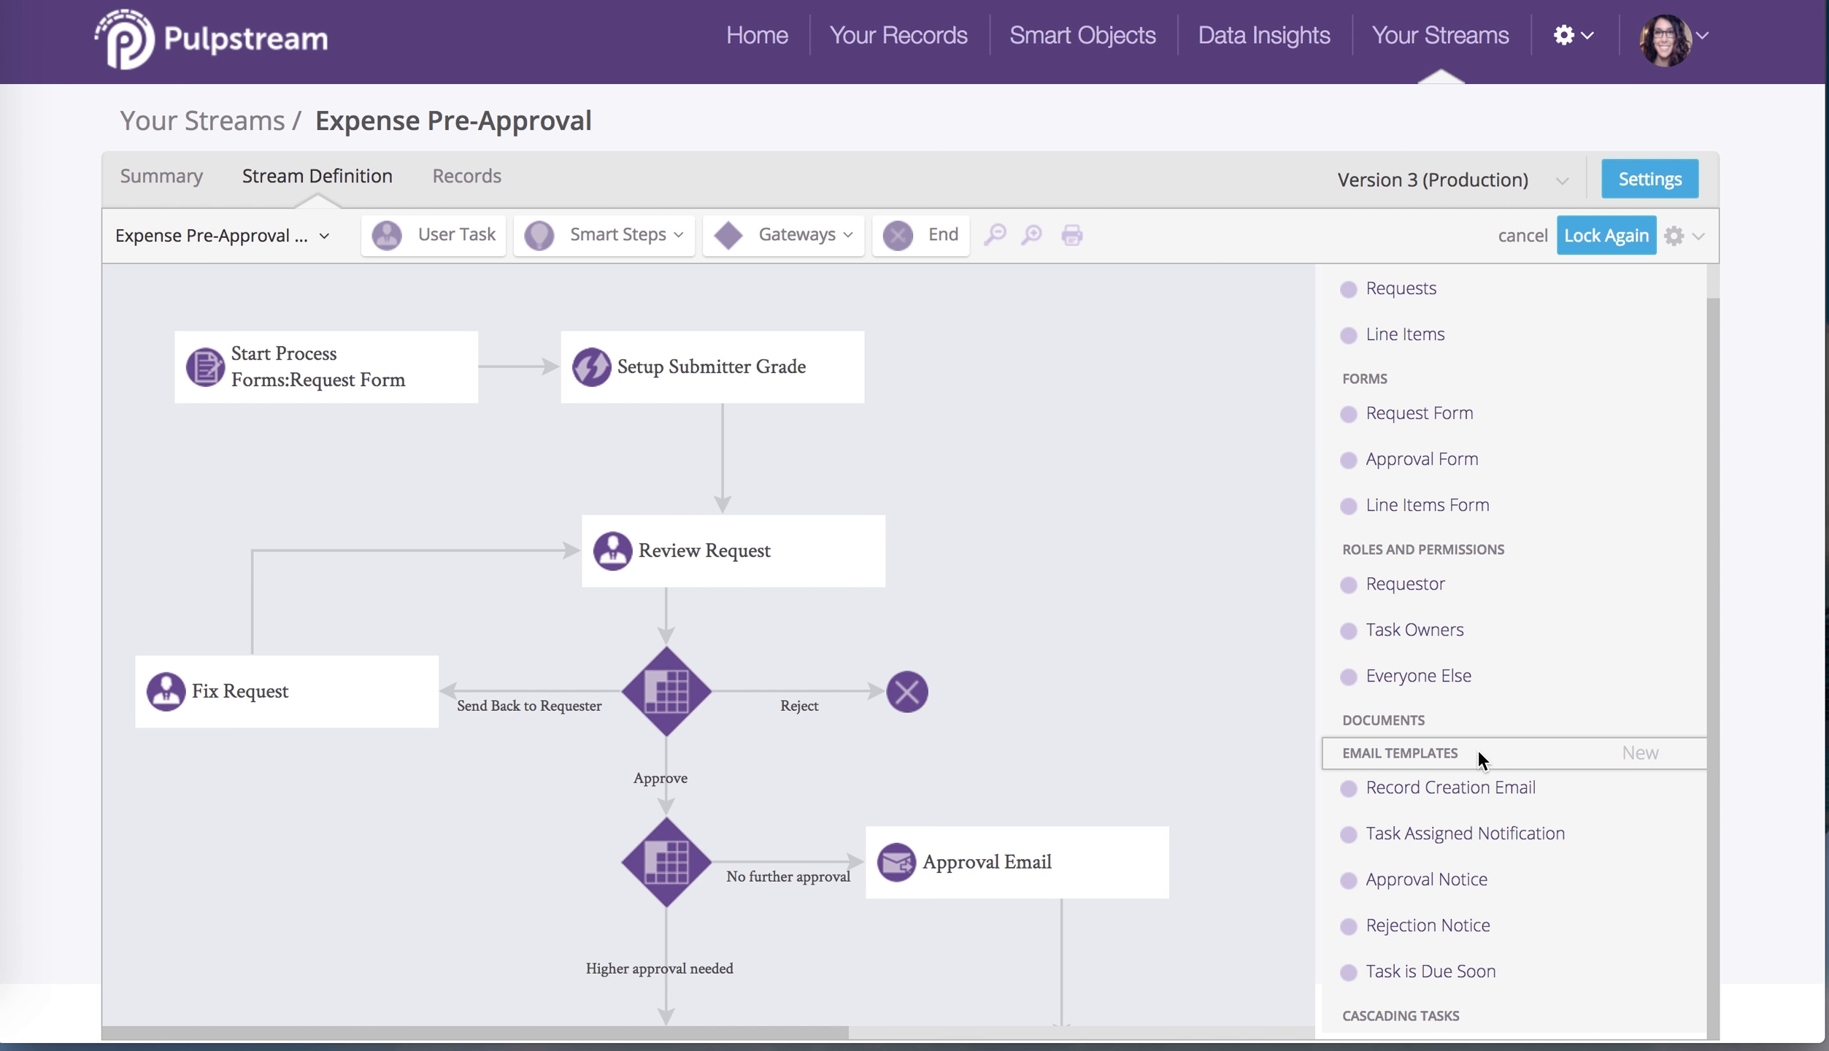
# Create an email template titled 'Custom Task Notification Temmplate' with sender set to Specify Here
pyautogui.click(1642, 752)
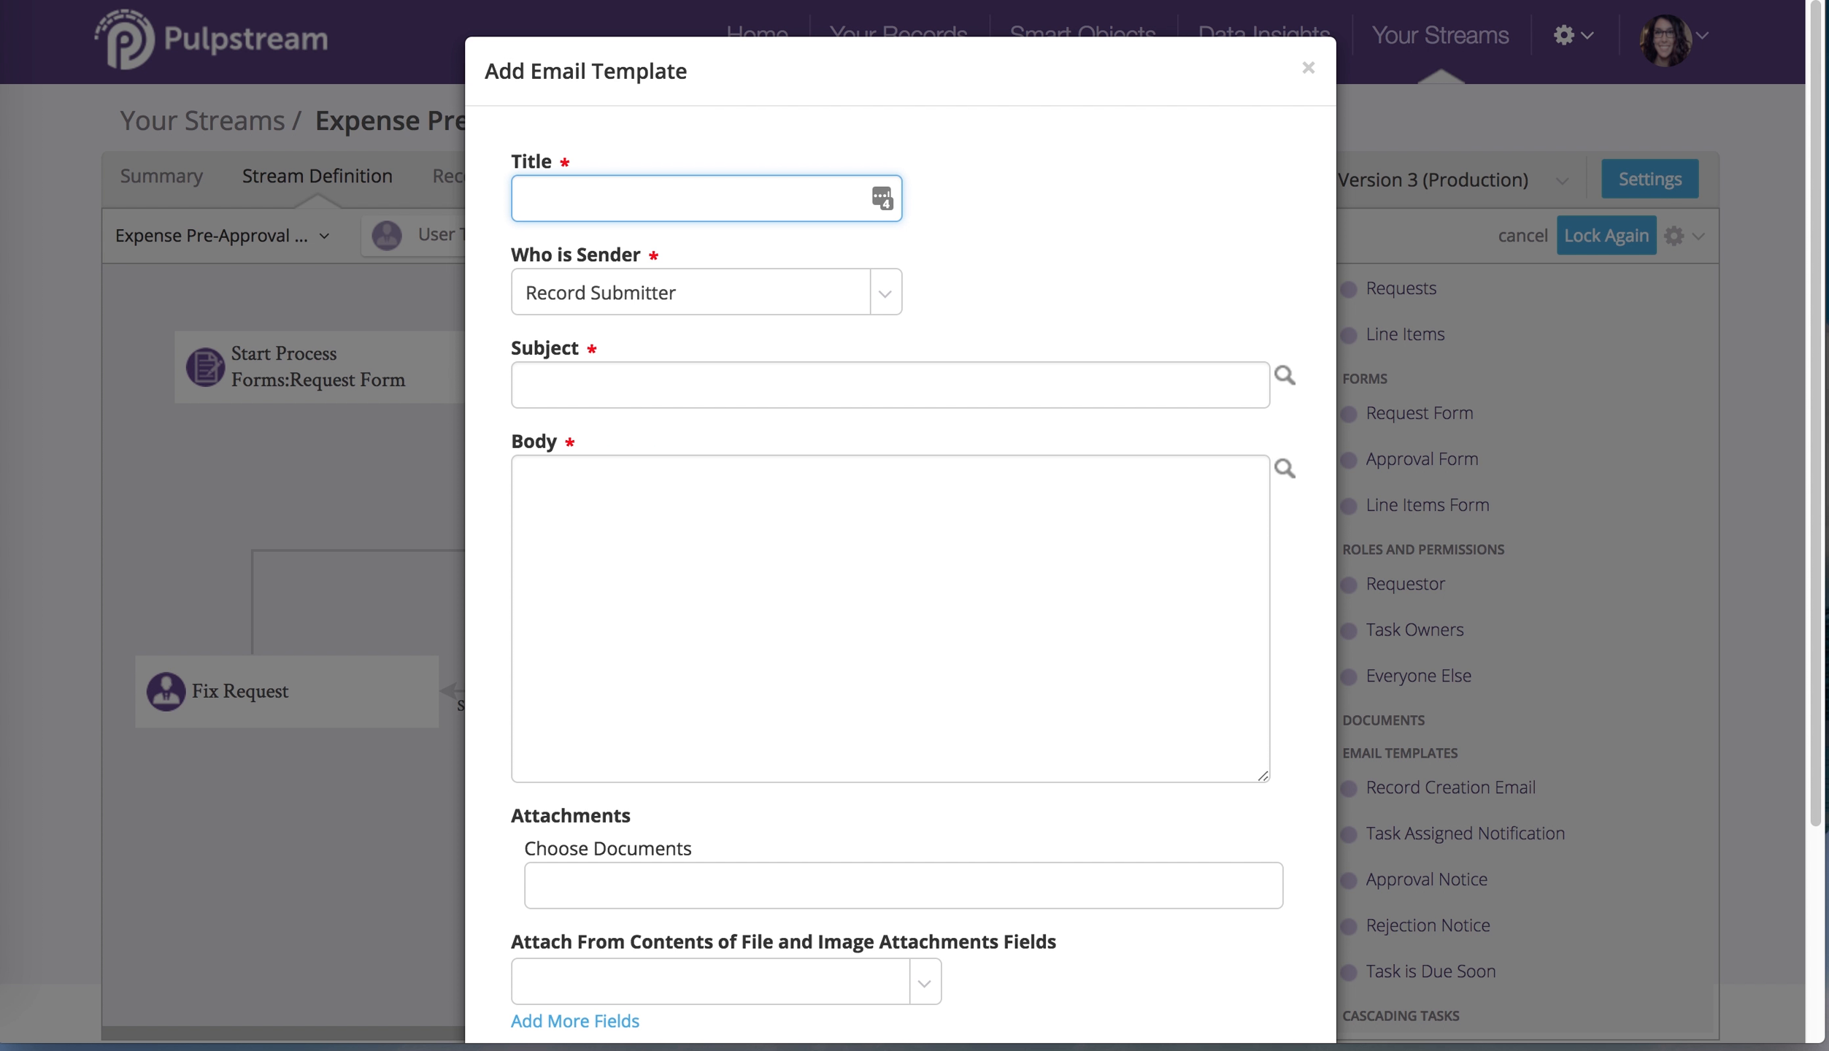
pyautogui.write('Custom Task Notification ')
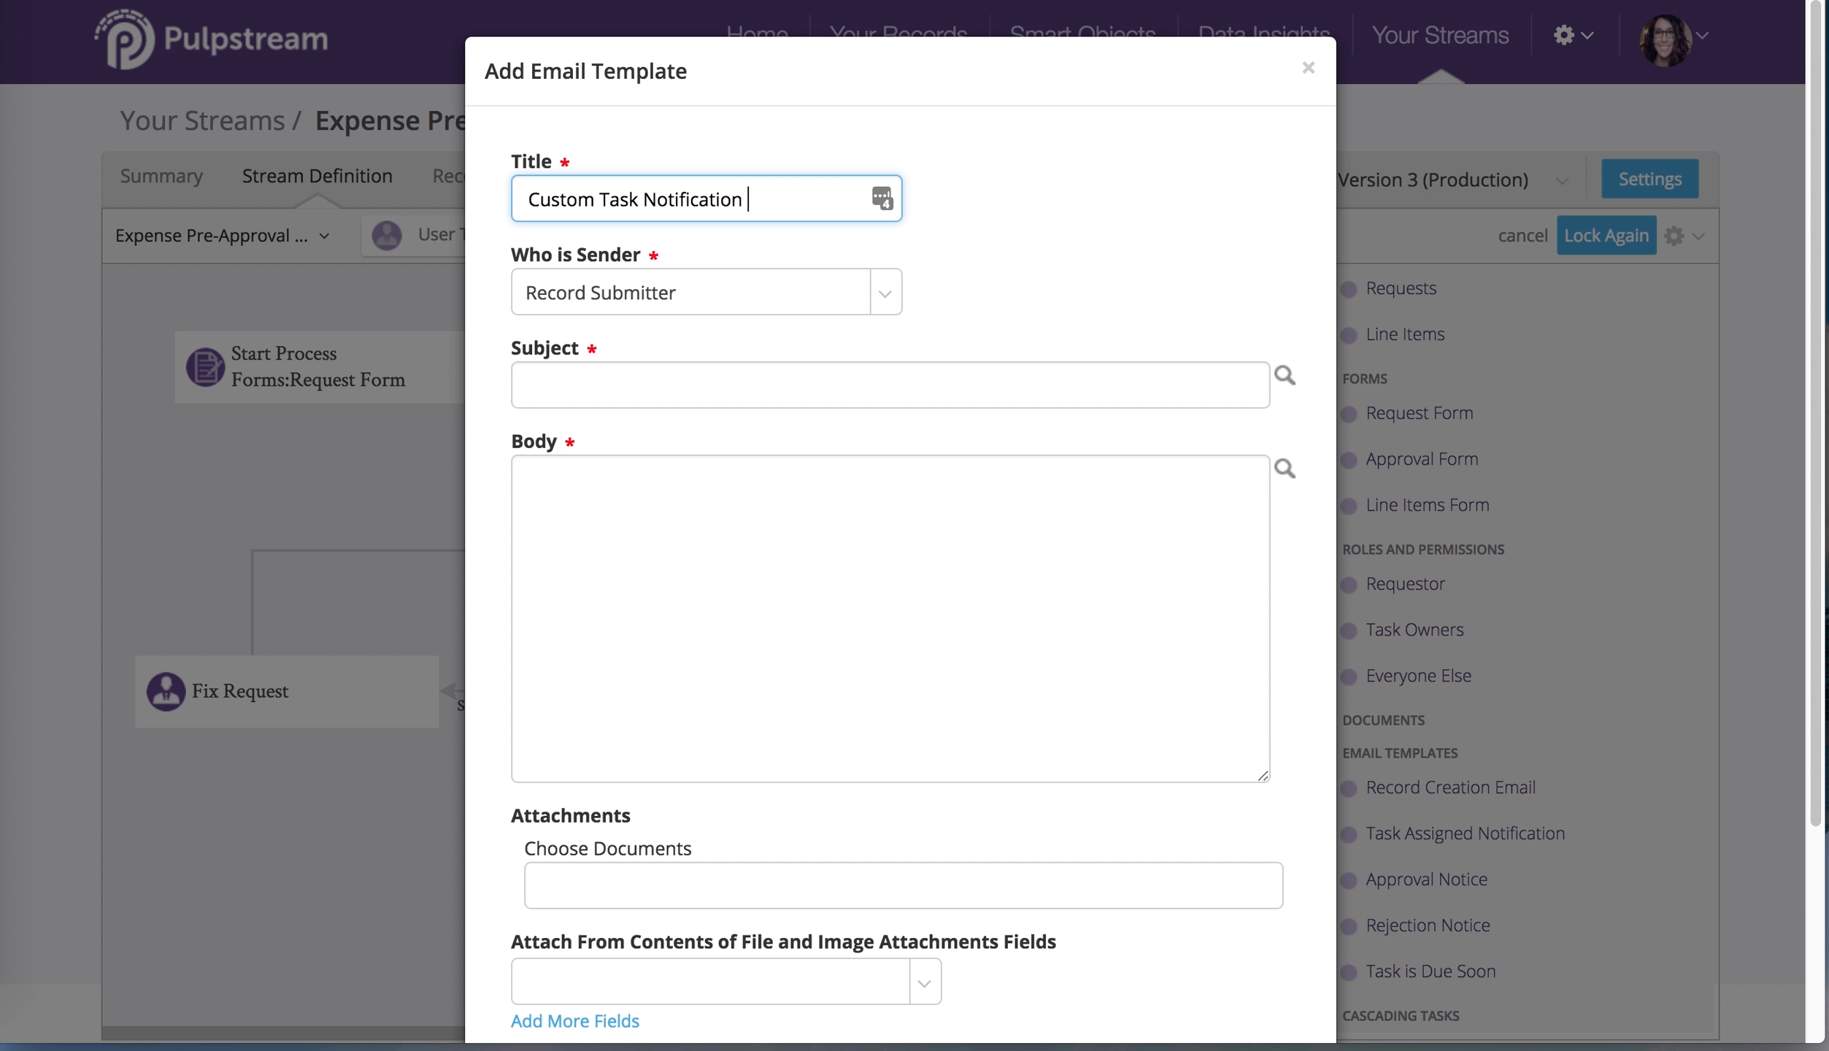
pyautogui.write('Temmplate')
pyautogui.click(881, 295)
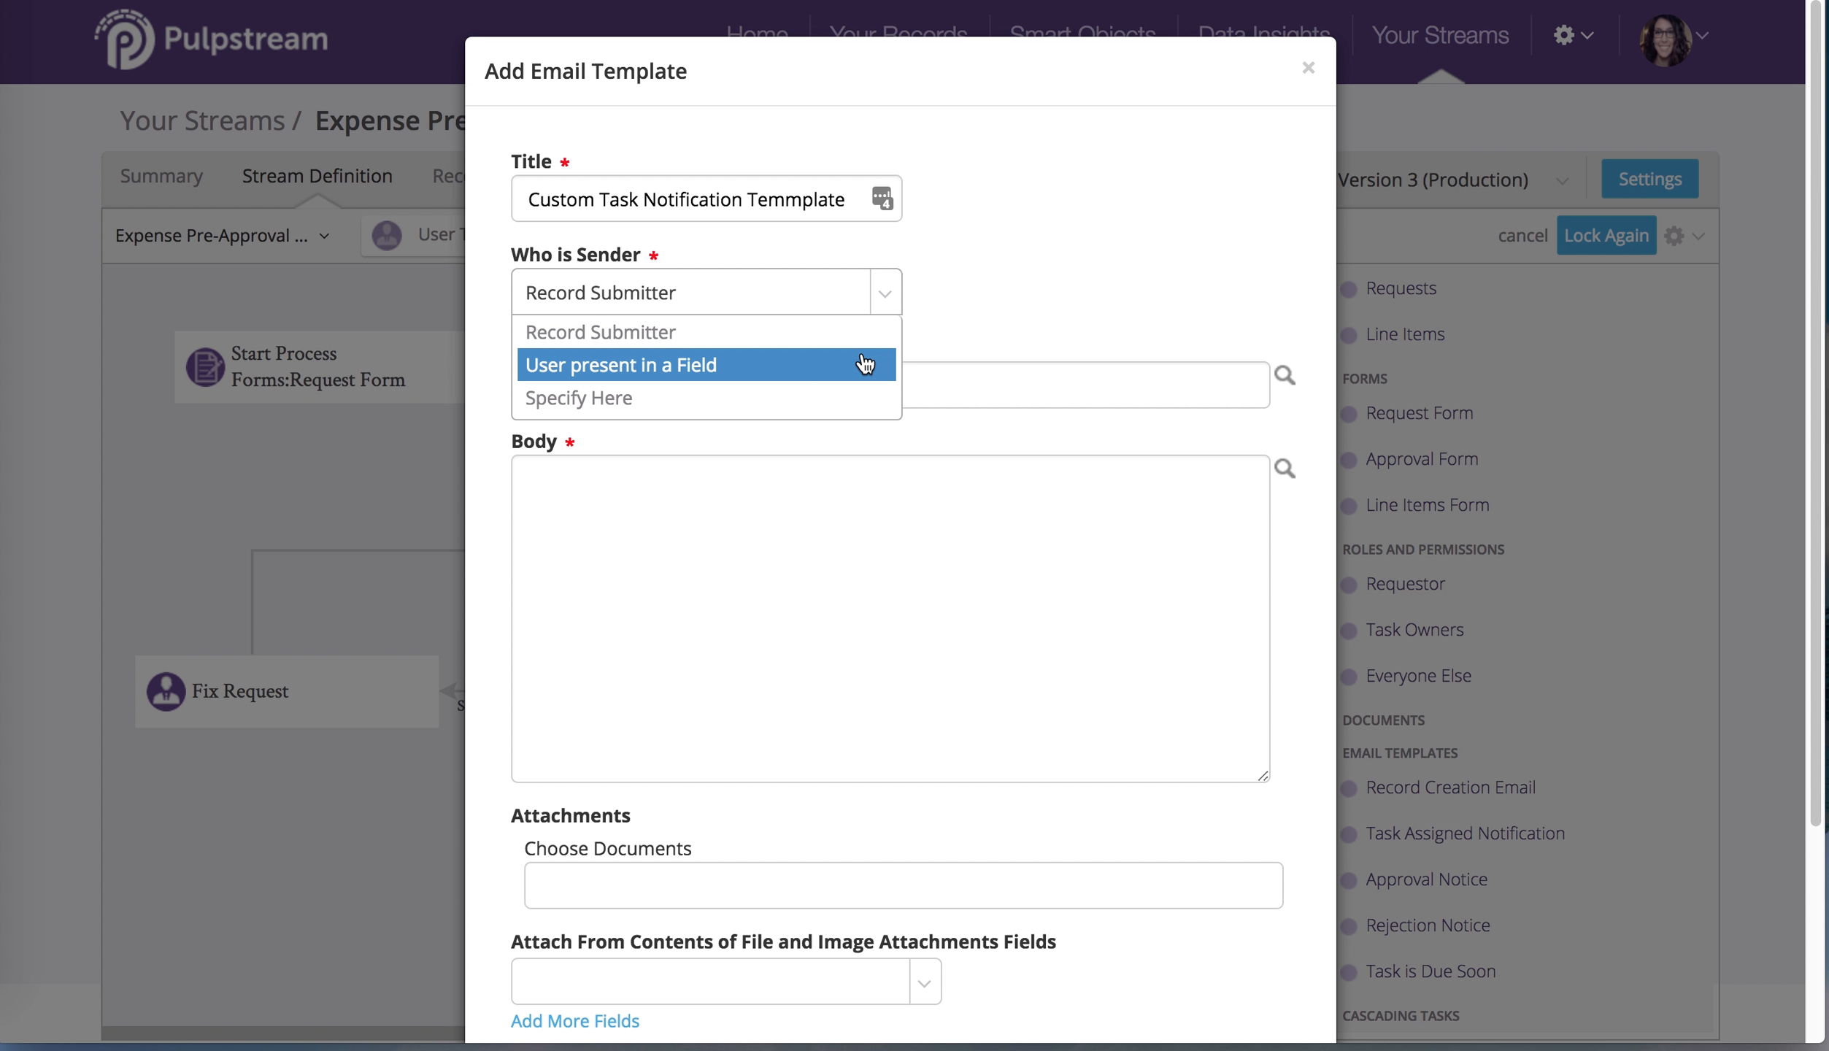
pyautogui.click(863, 400)
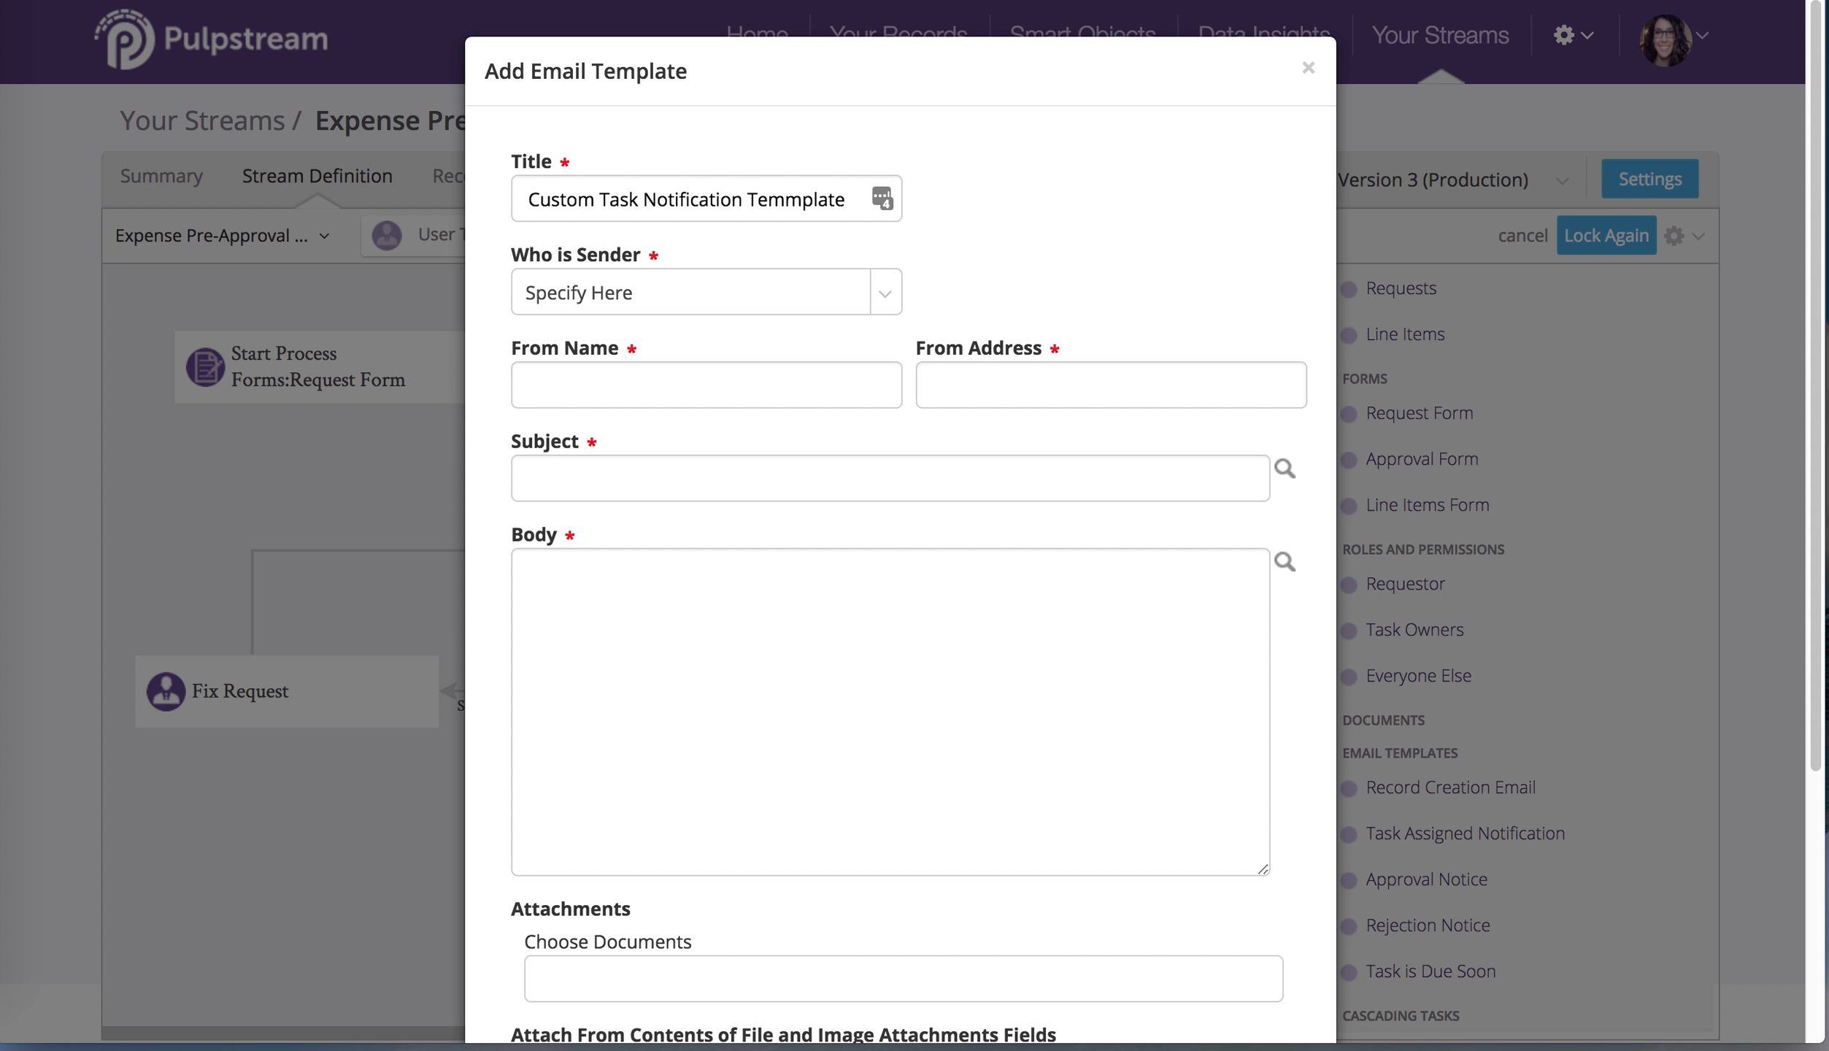
# Set From Name to 'Acme Accounting' and paste the sender's e-mail address into From Address
pyautogui.click(645, 375)
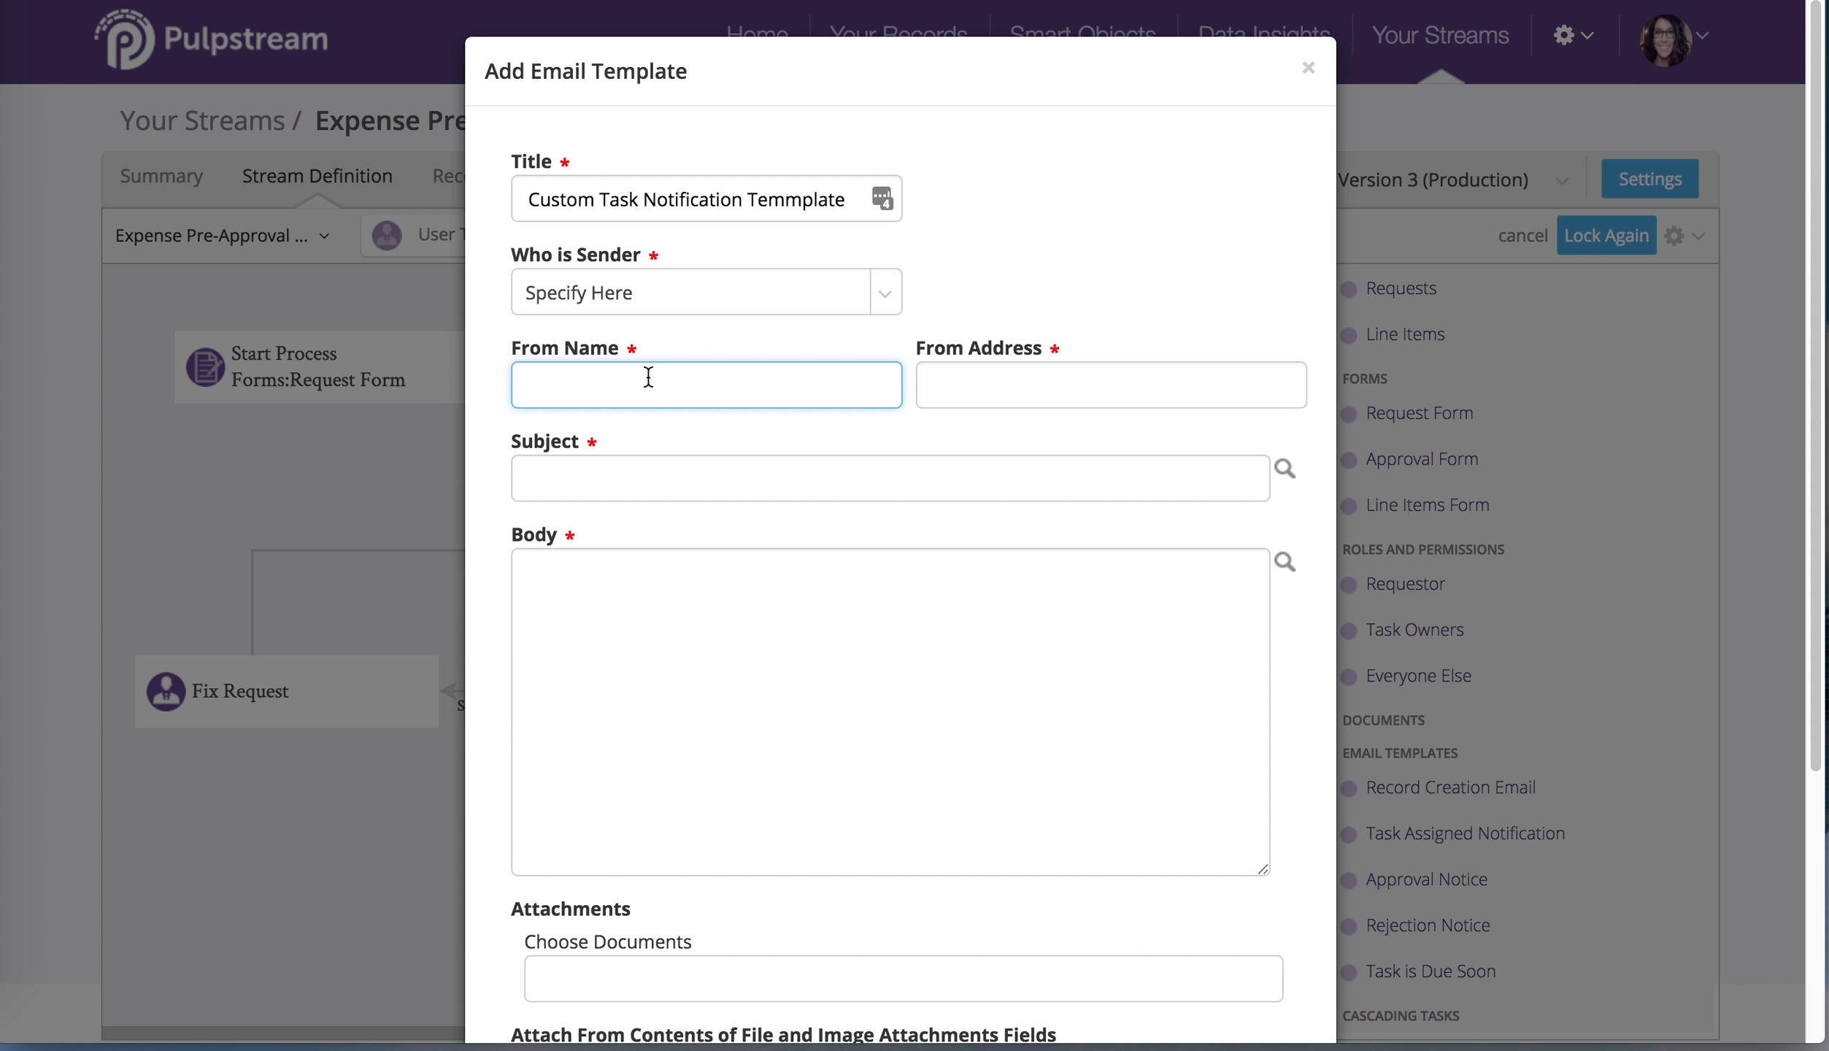
pyautogui.write('Acmen')
pyautogui.write('counting')
pyautogui.press('Tab')
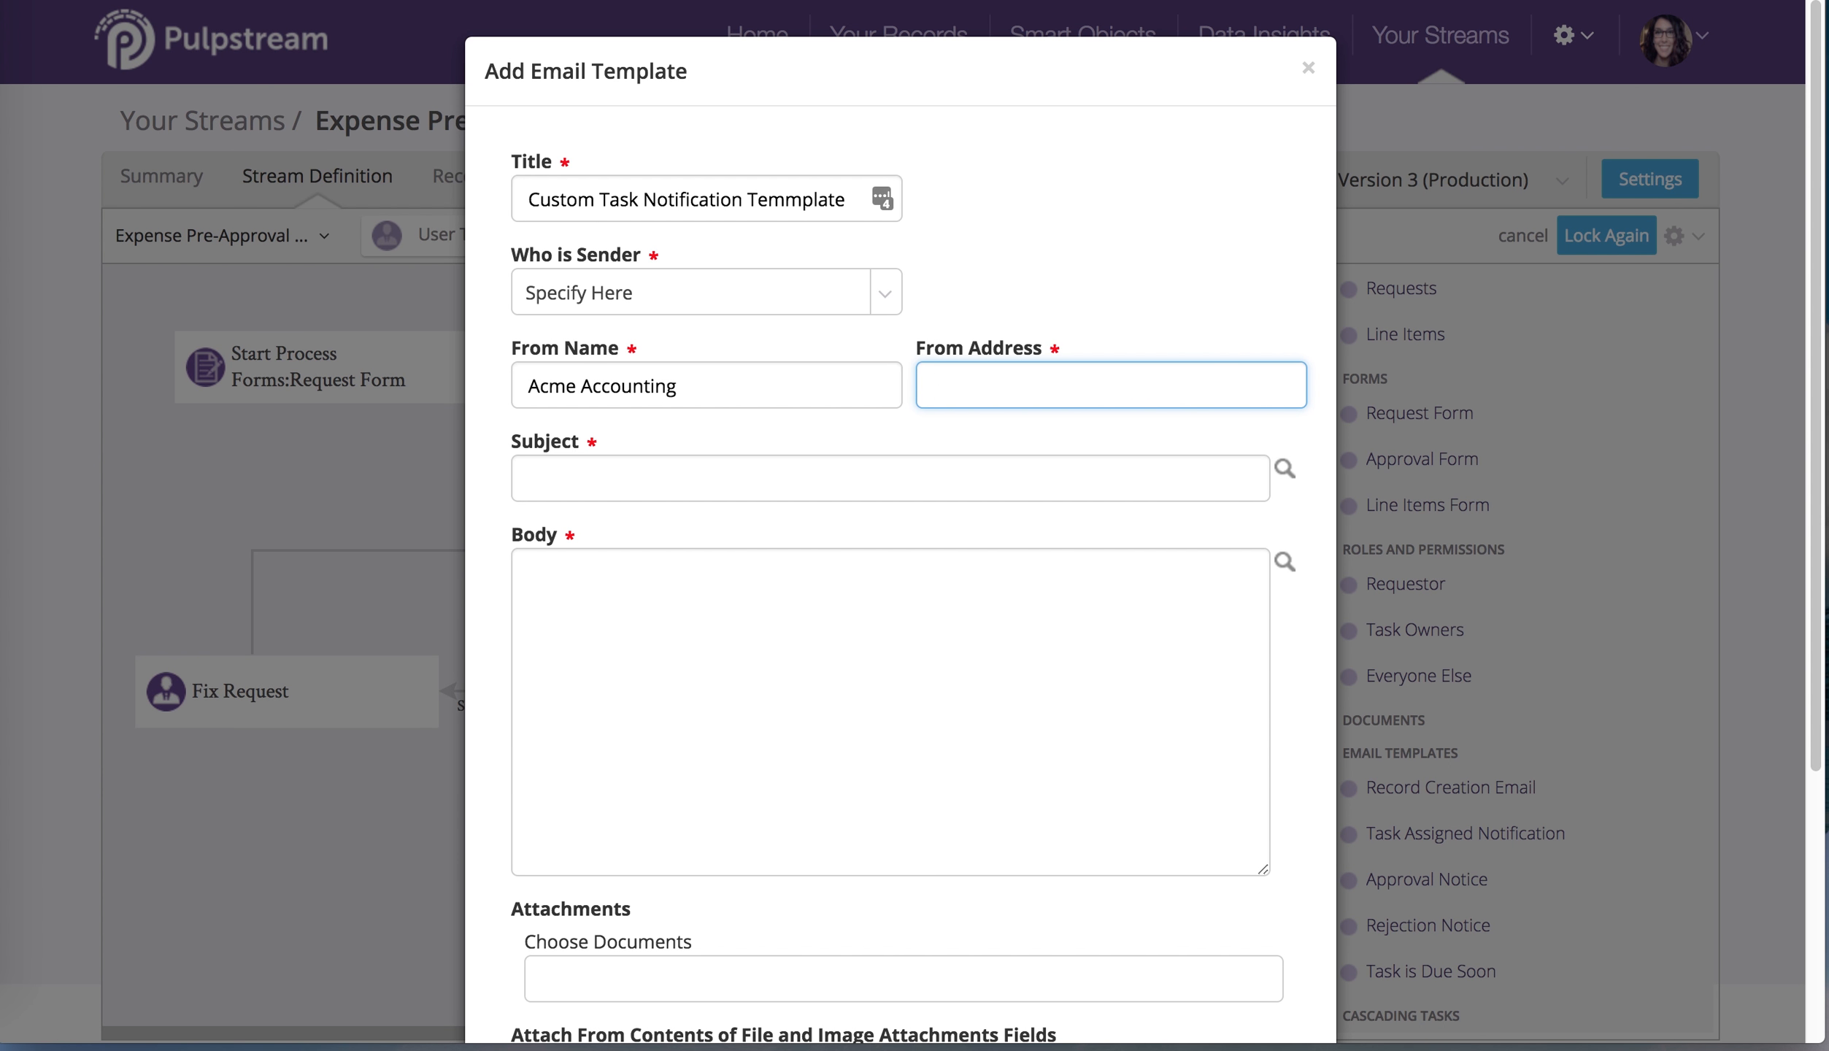
pyautogui.press('super+v')
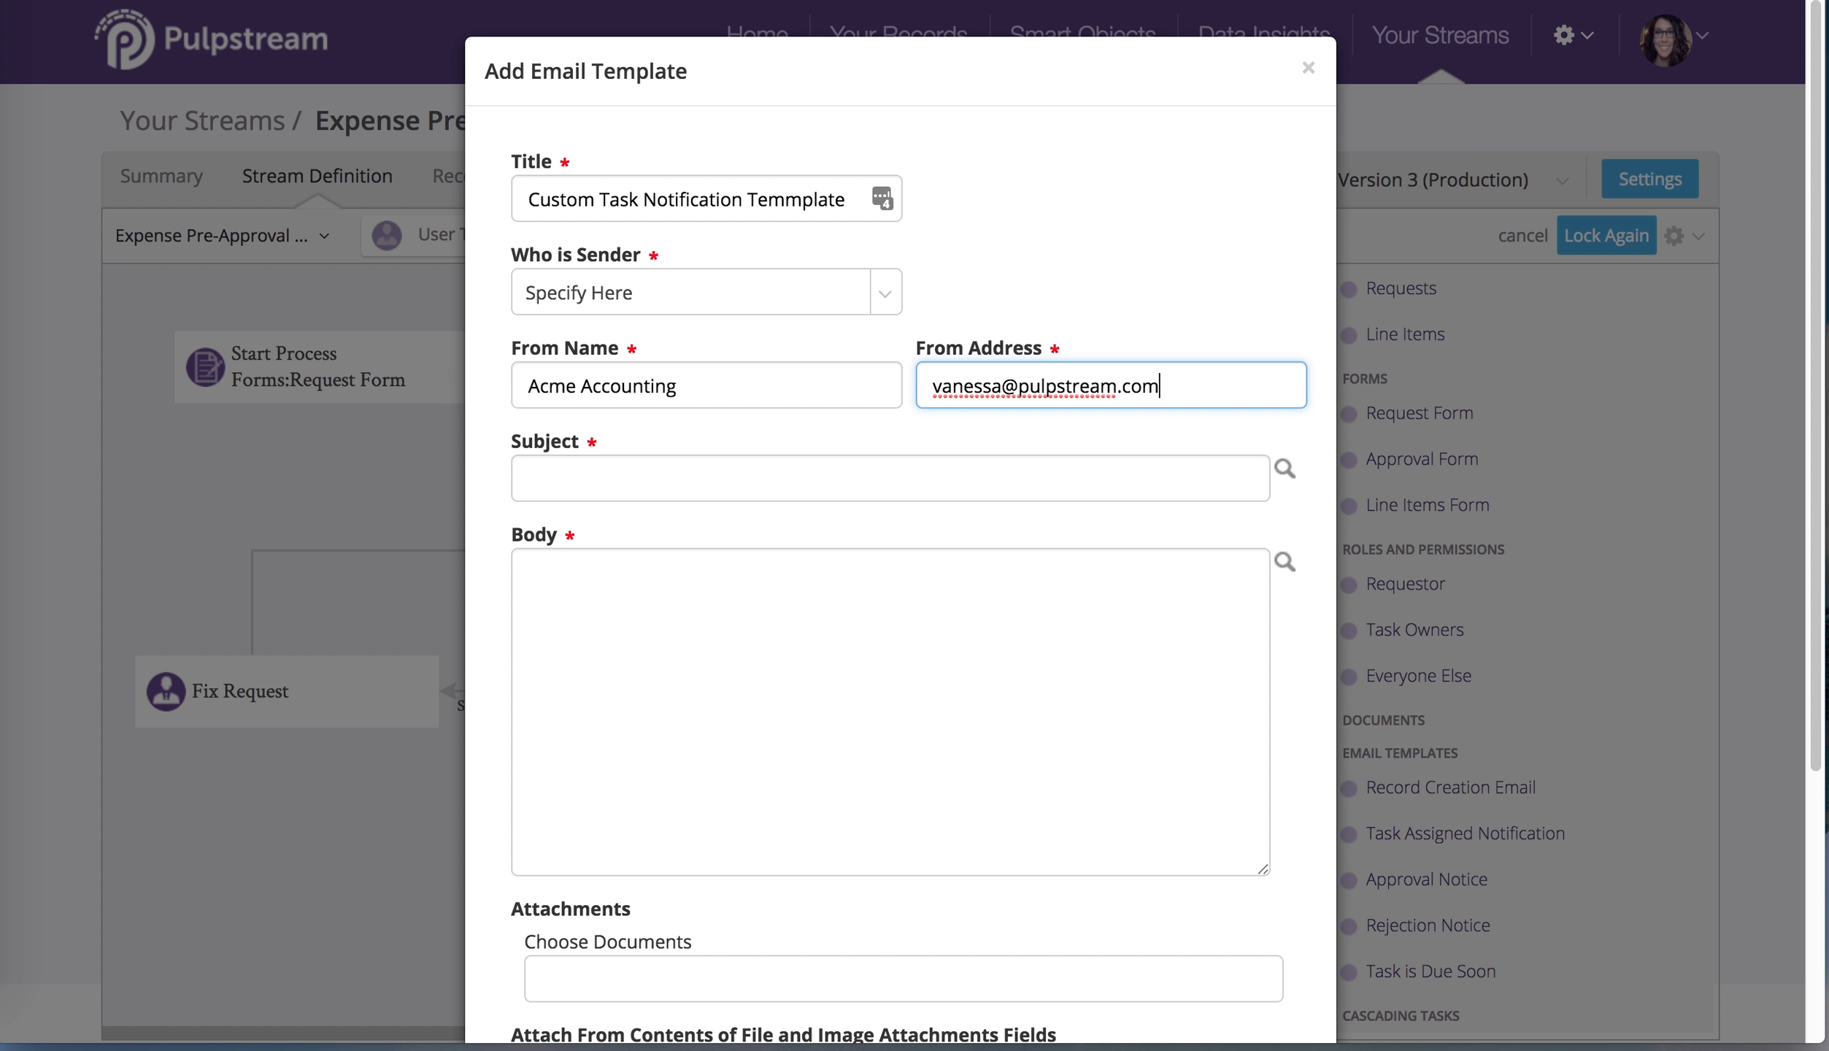
# Set the email subject to 'New Expense Pre-Approval Request'
pyautogui.click(612, 467)
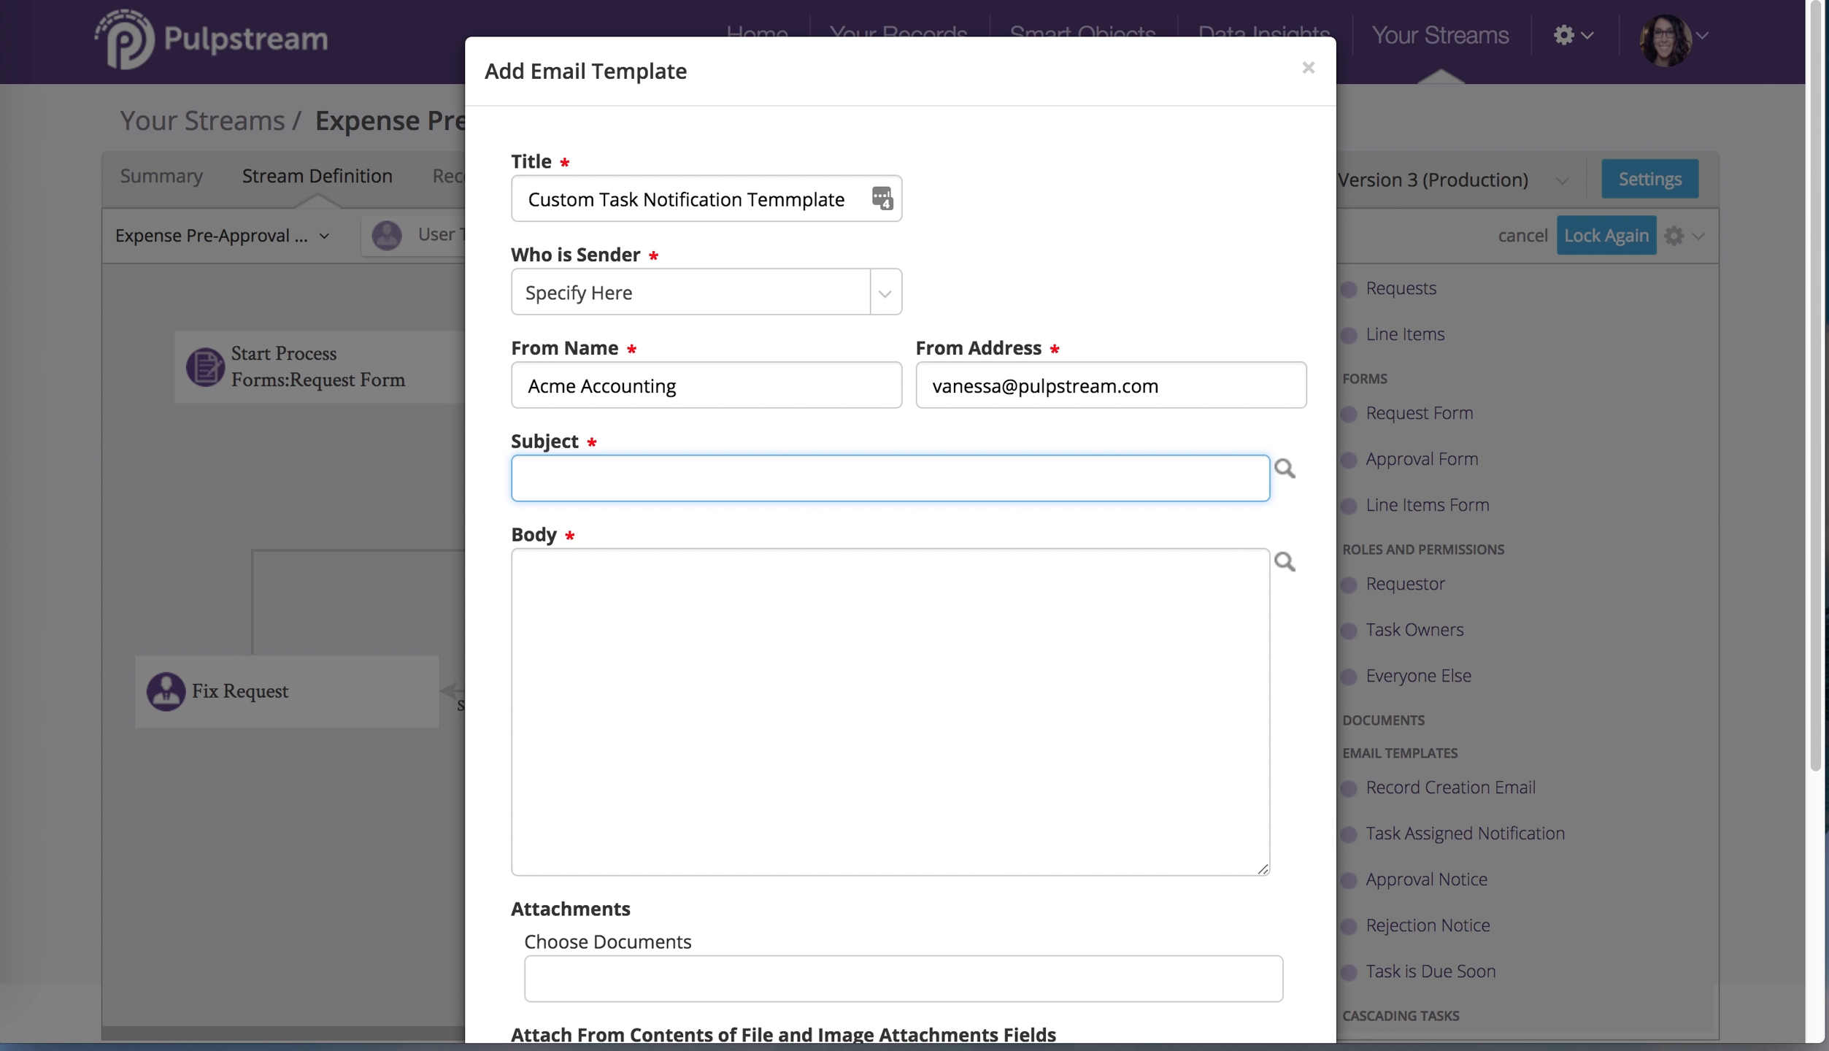
pyautogui.write('new')
pyautogui.press('BackSpace')
pyautogui.press('BackSpace')
pyautogui.press('BackSpace')
pyautogui.write('New Expense Pre-Approval ')
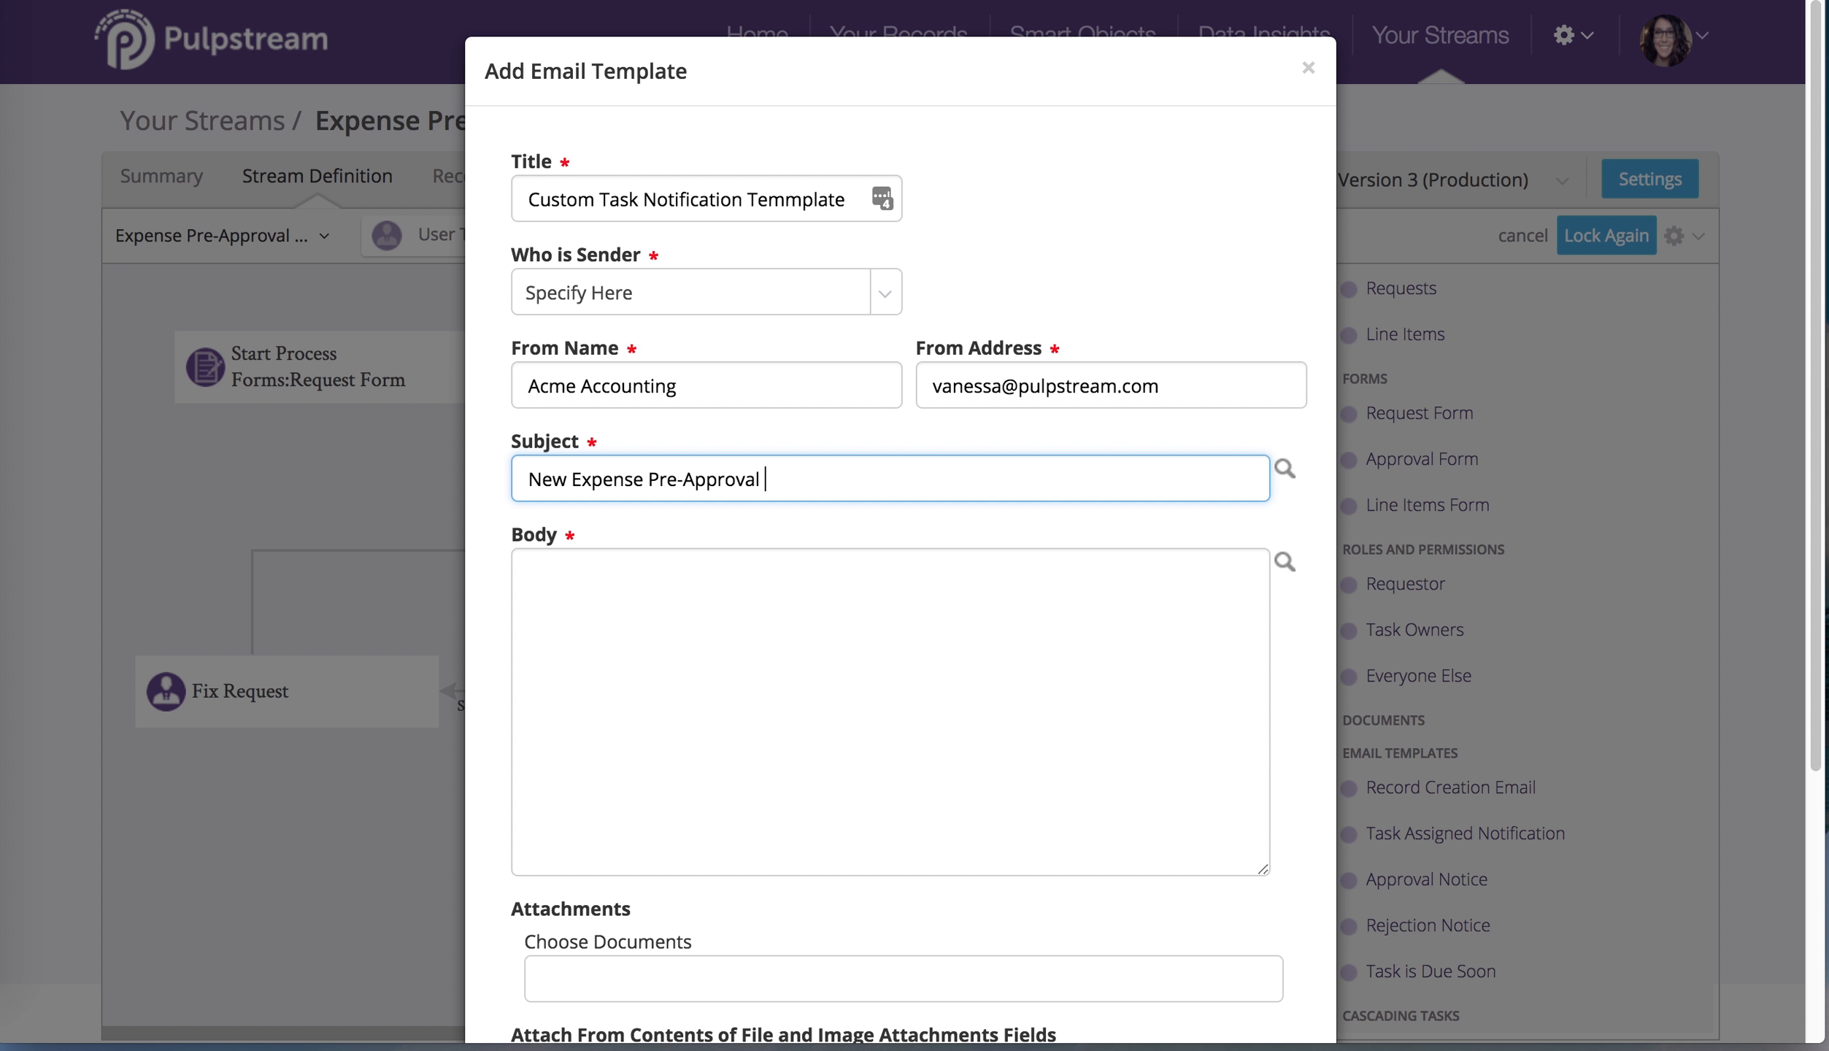
pyautogui.write('Request')
pyautogui.press('super+Tab')
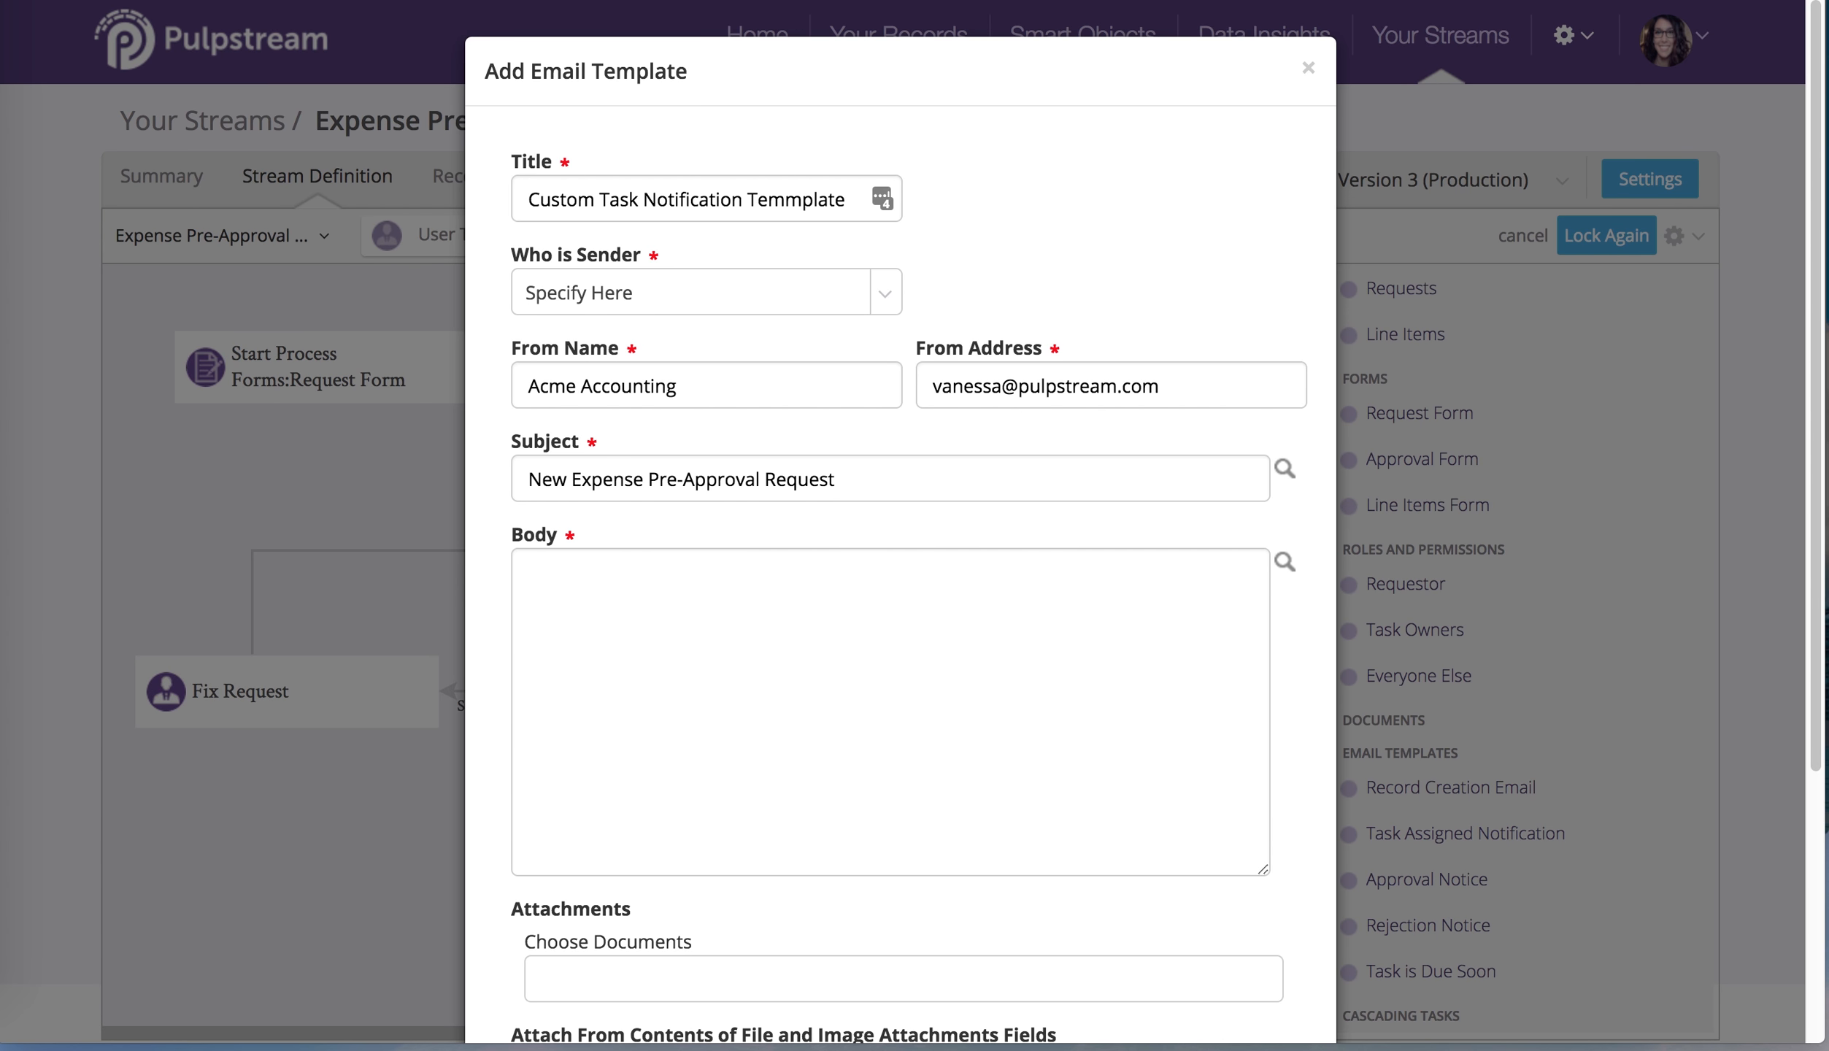
# Insert the $!Requests.Purpose merge field into the email body
pyautogui.click(1285, 561)
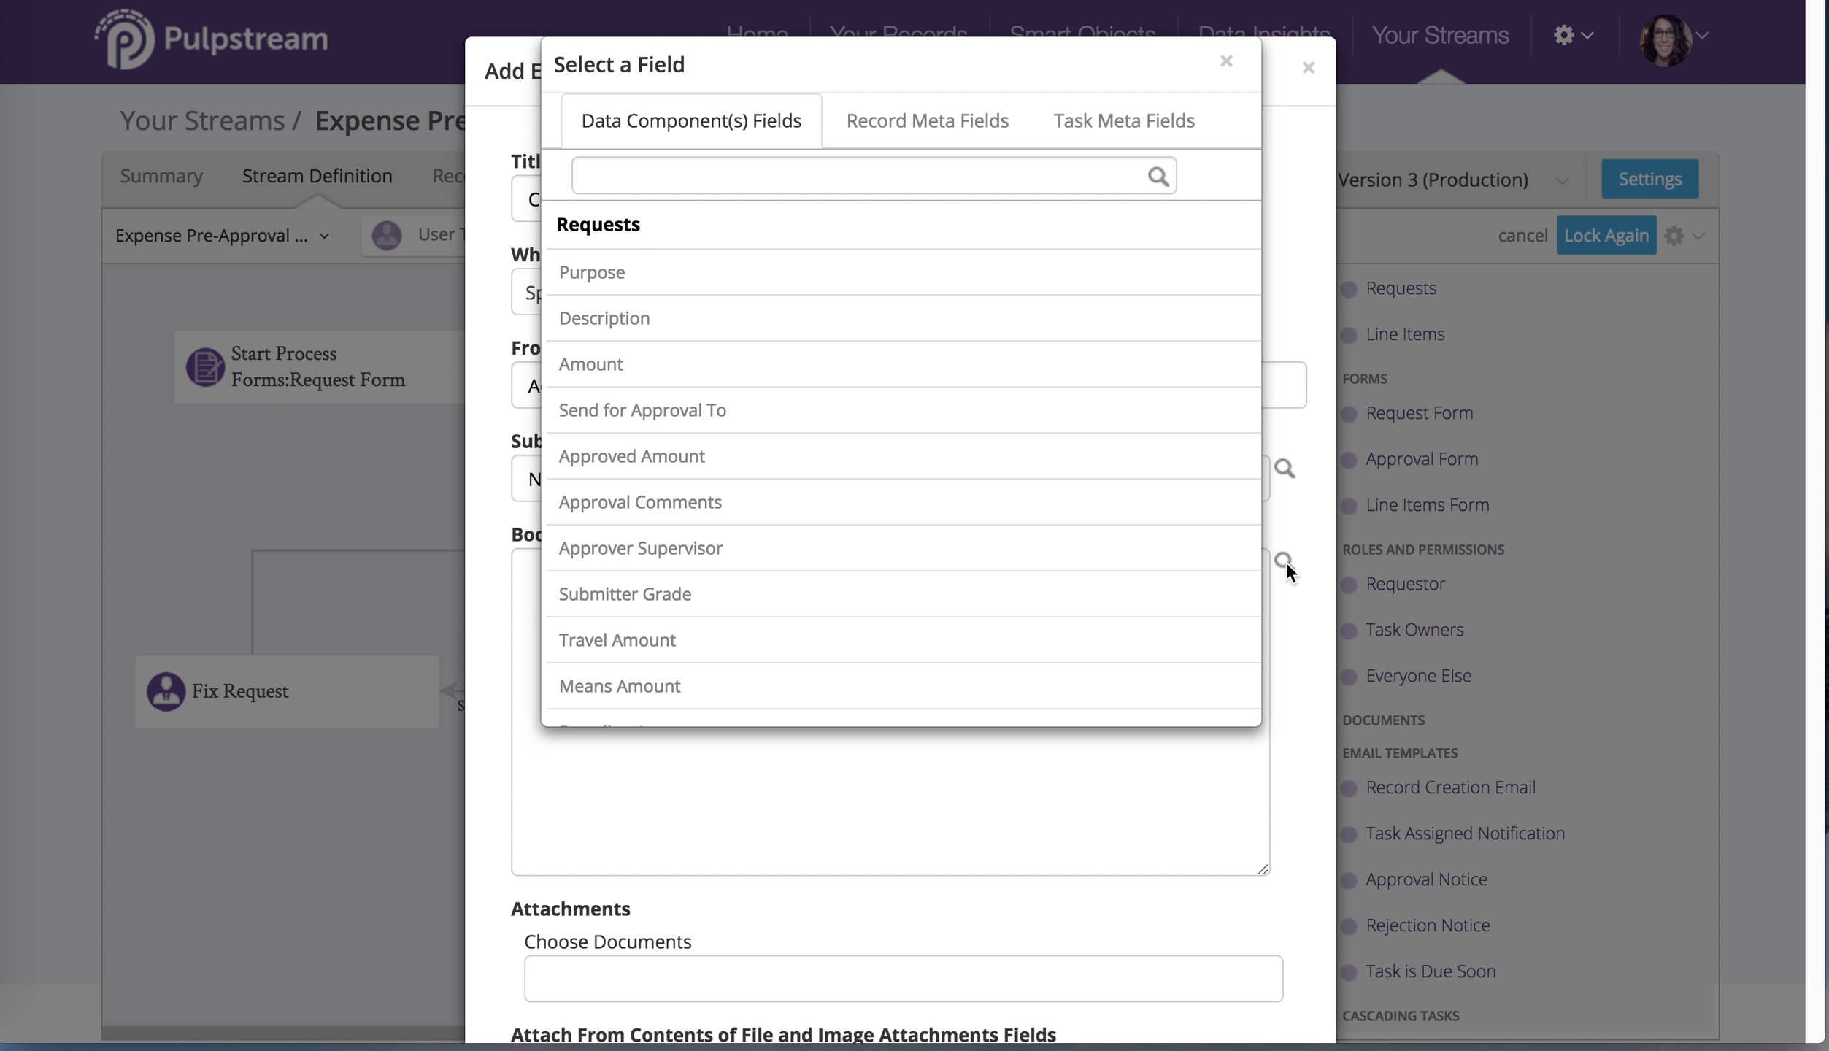
pyautogui.click(1029, 272)
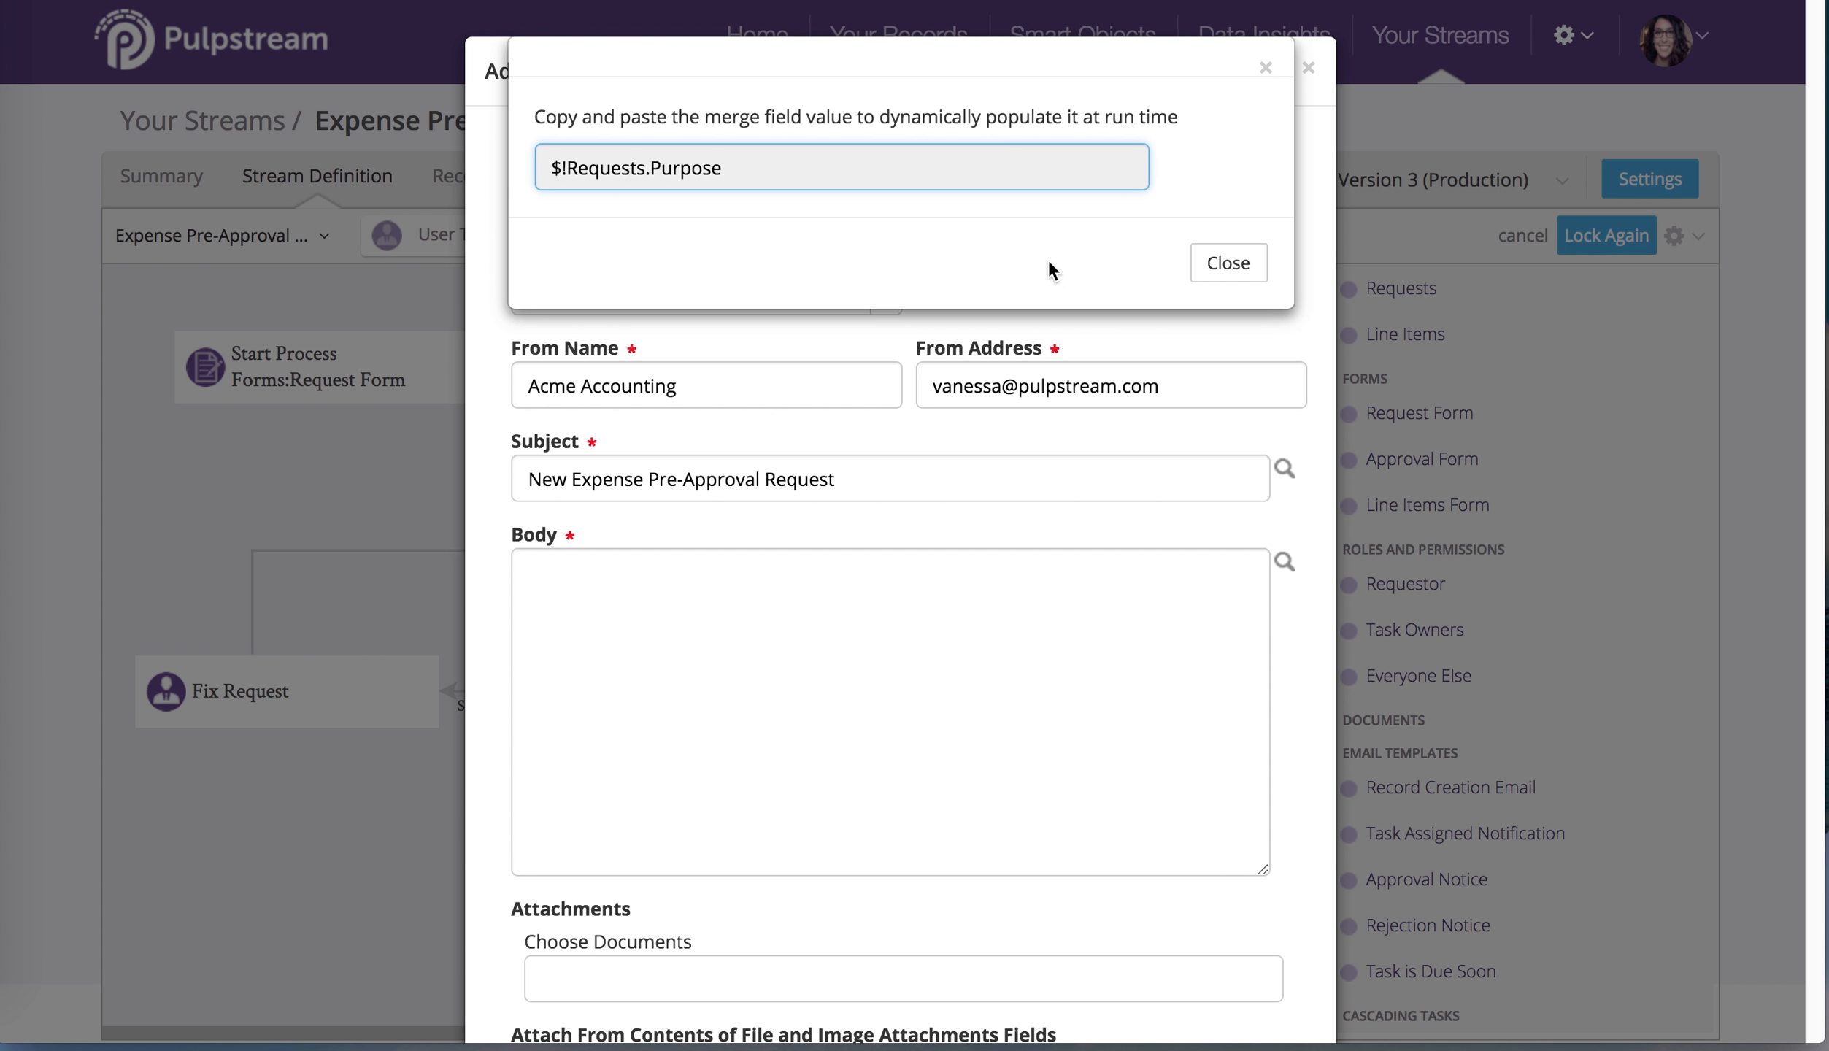
pyautogui.click(953, 167)
pyautogui.hotkey('ctrl', 'c')
pyautogui.click(1228, 272)
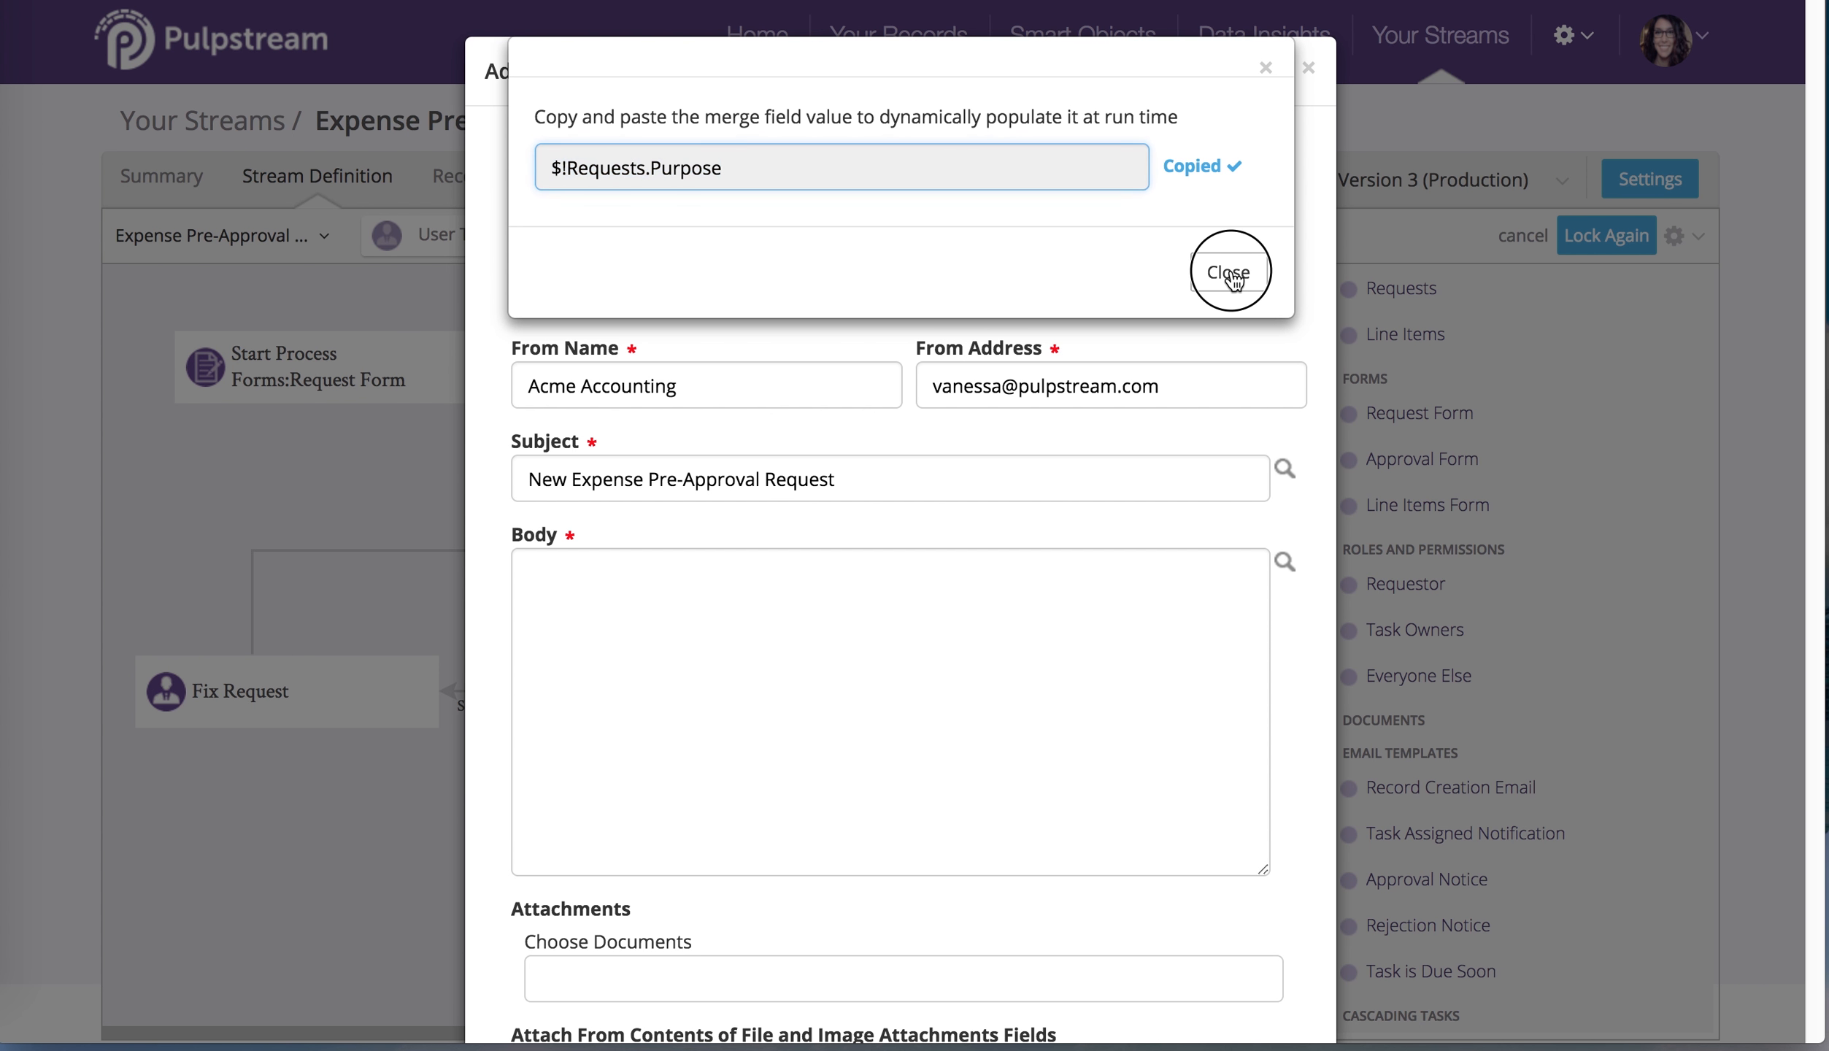
pyautogui.click(931, 691)
pyautogui.hotkey('ctrl', 'v')
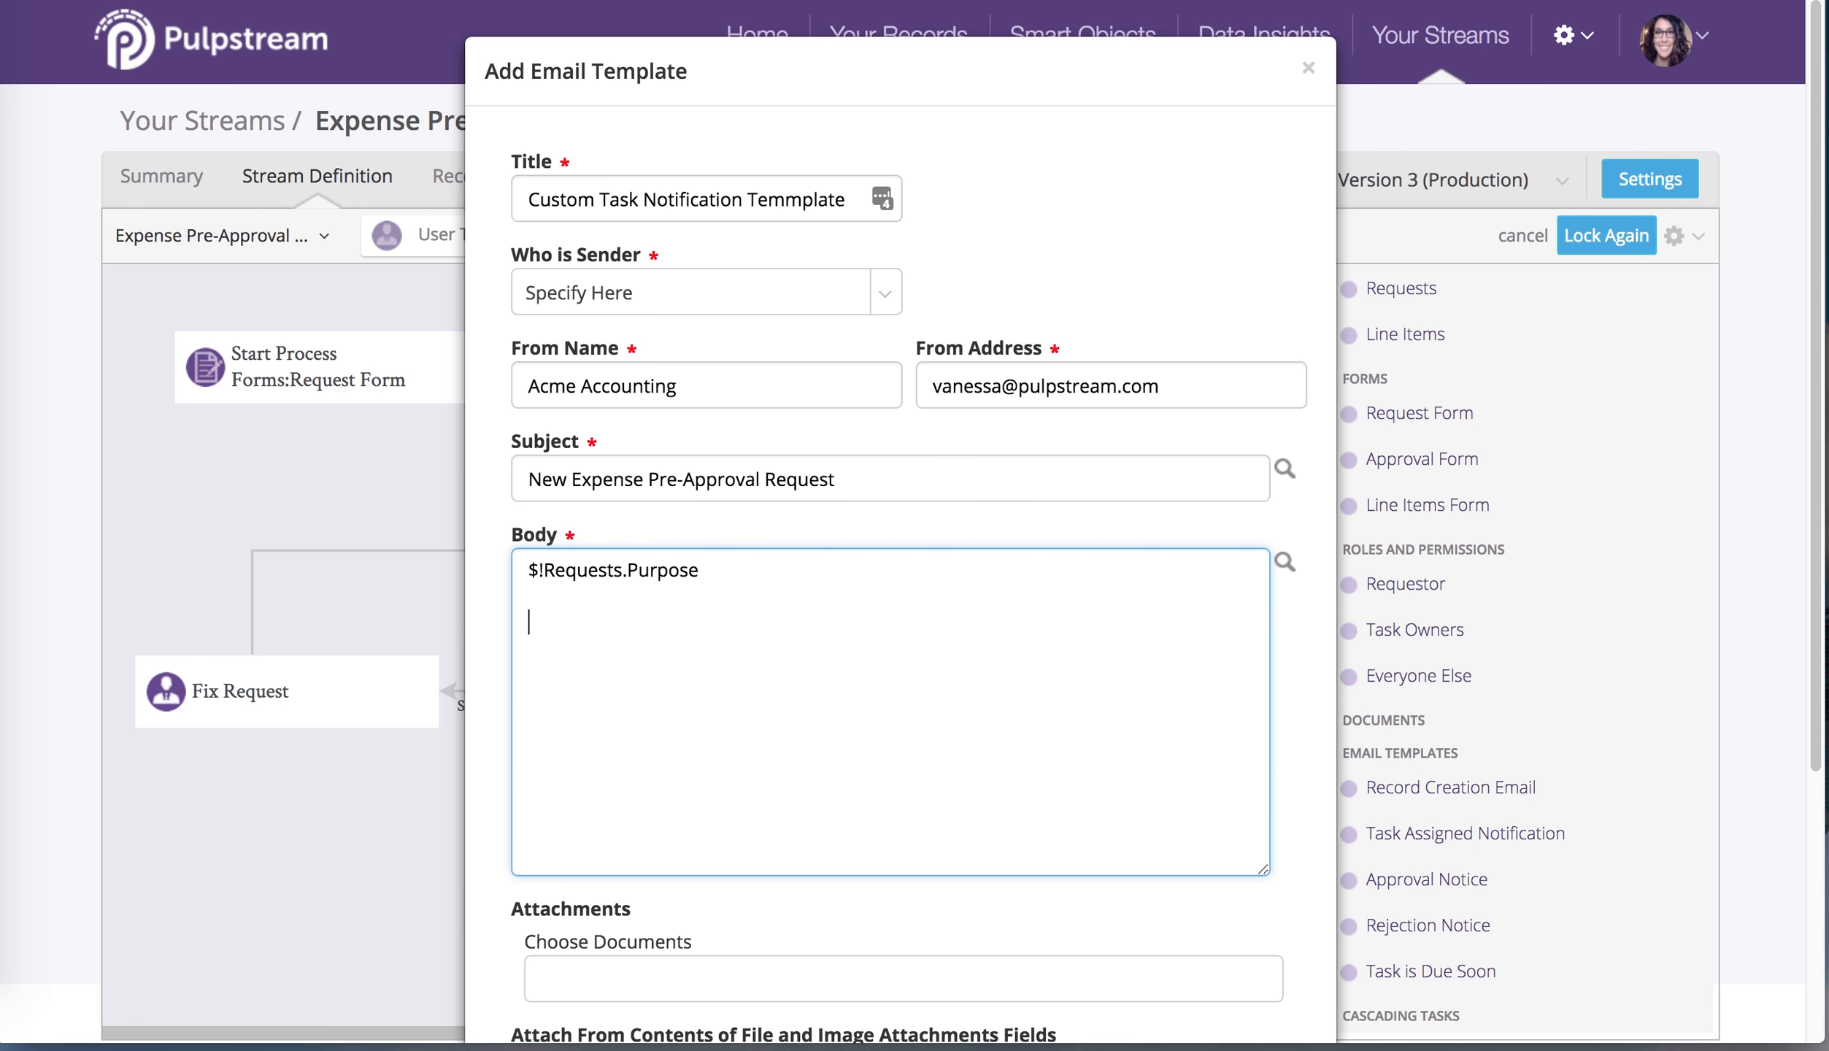
# Add the creator's $!record.createdBy.fullName merge field on a new body line
pyautogui.click(1286, 569)
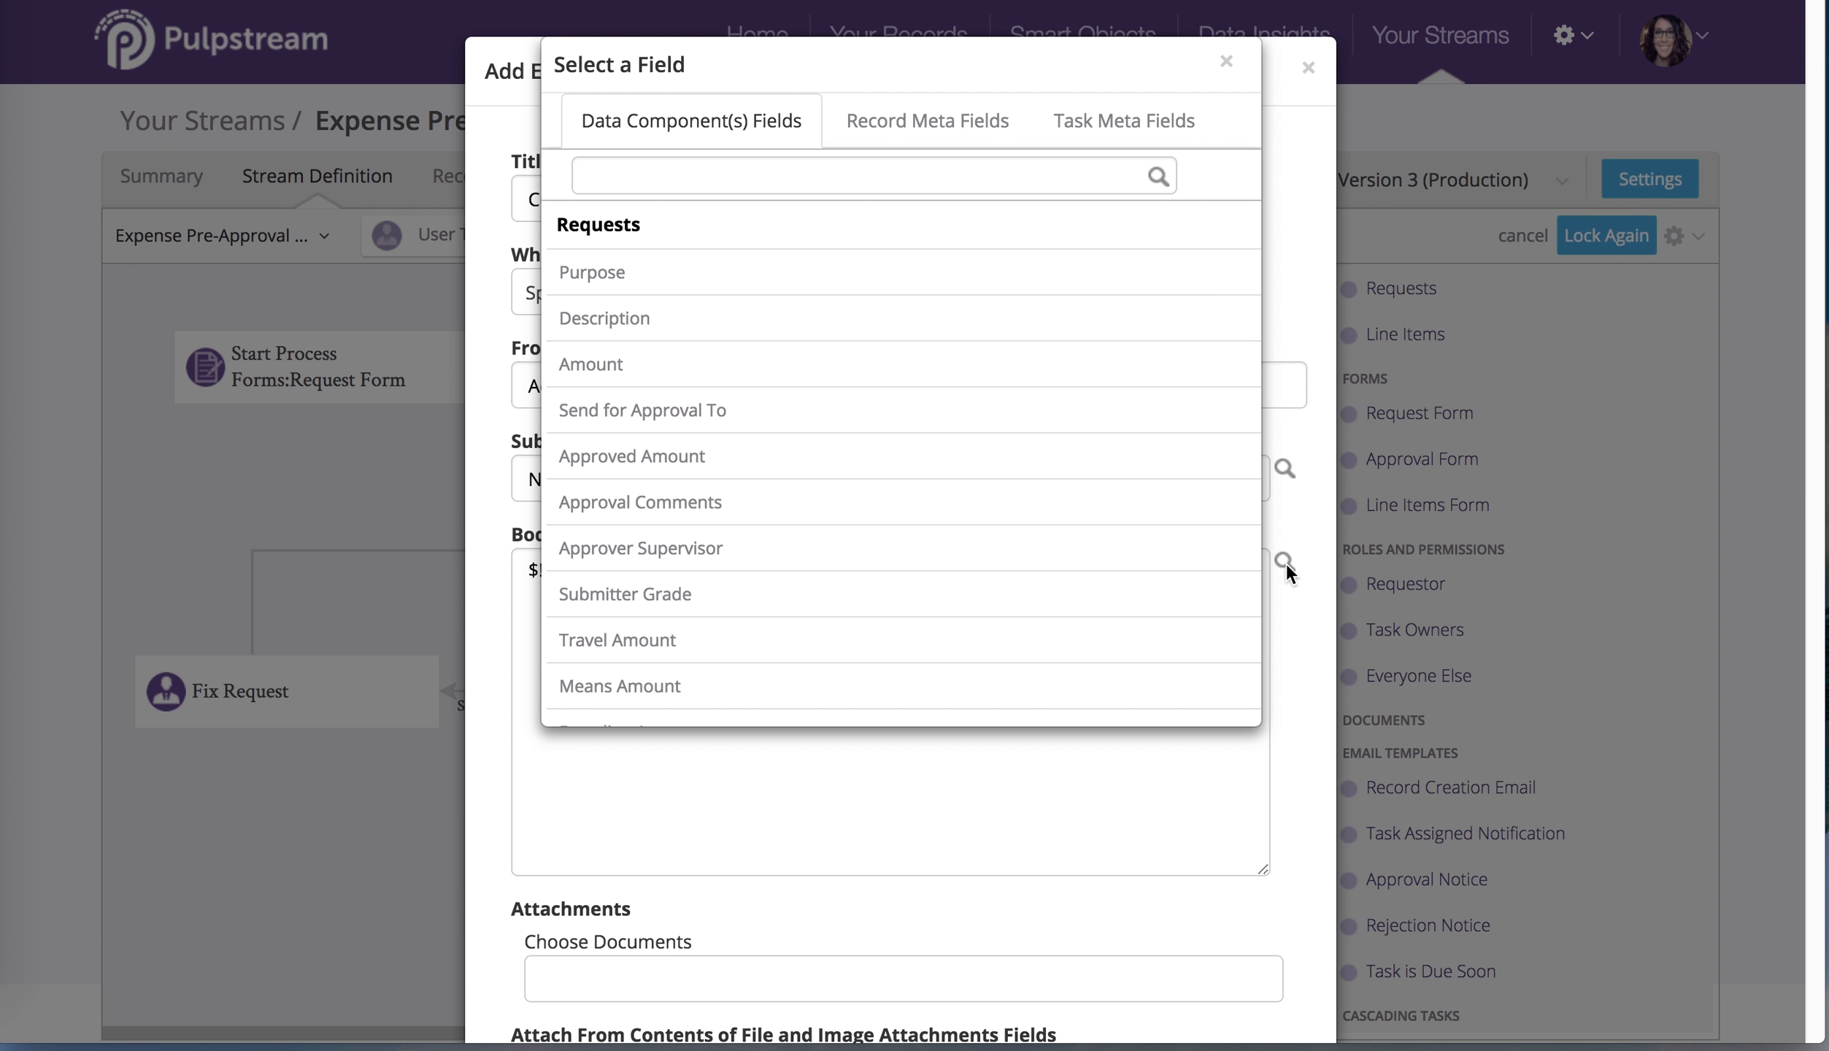
pyautogui.click(983, 123)
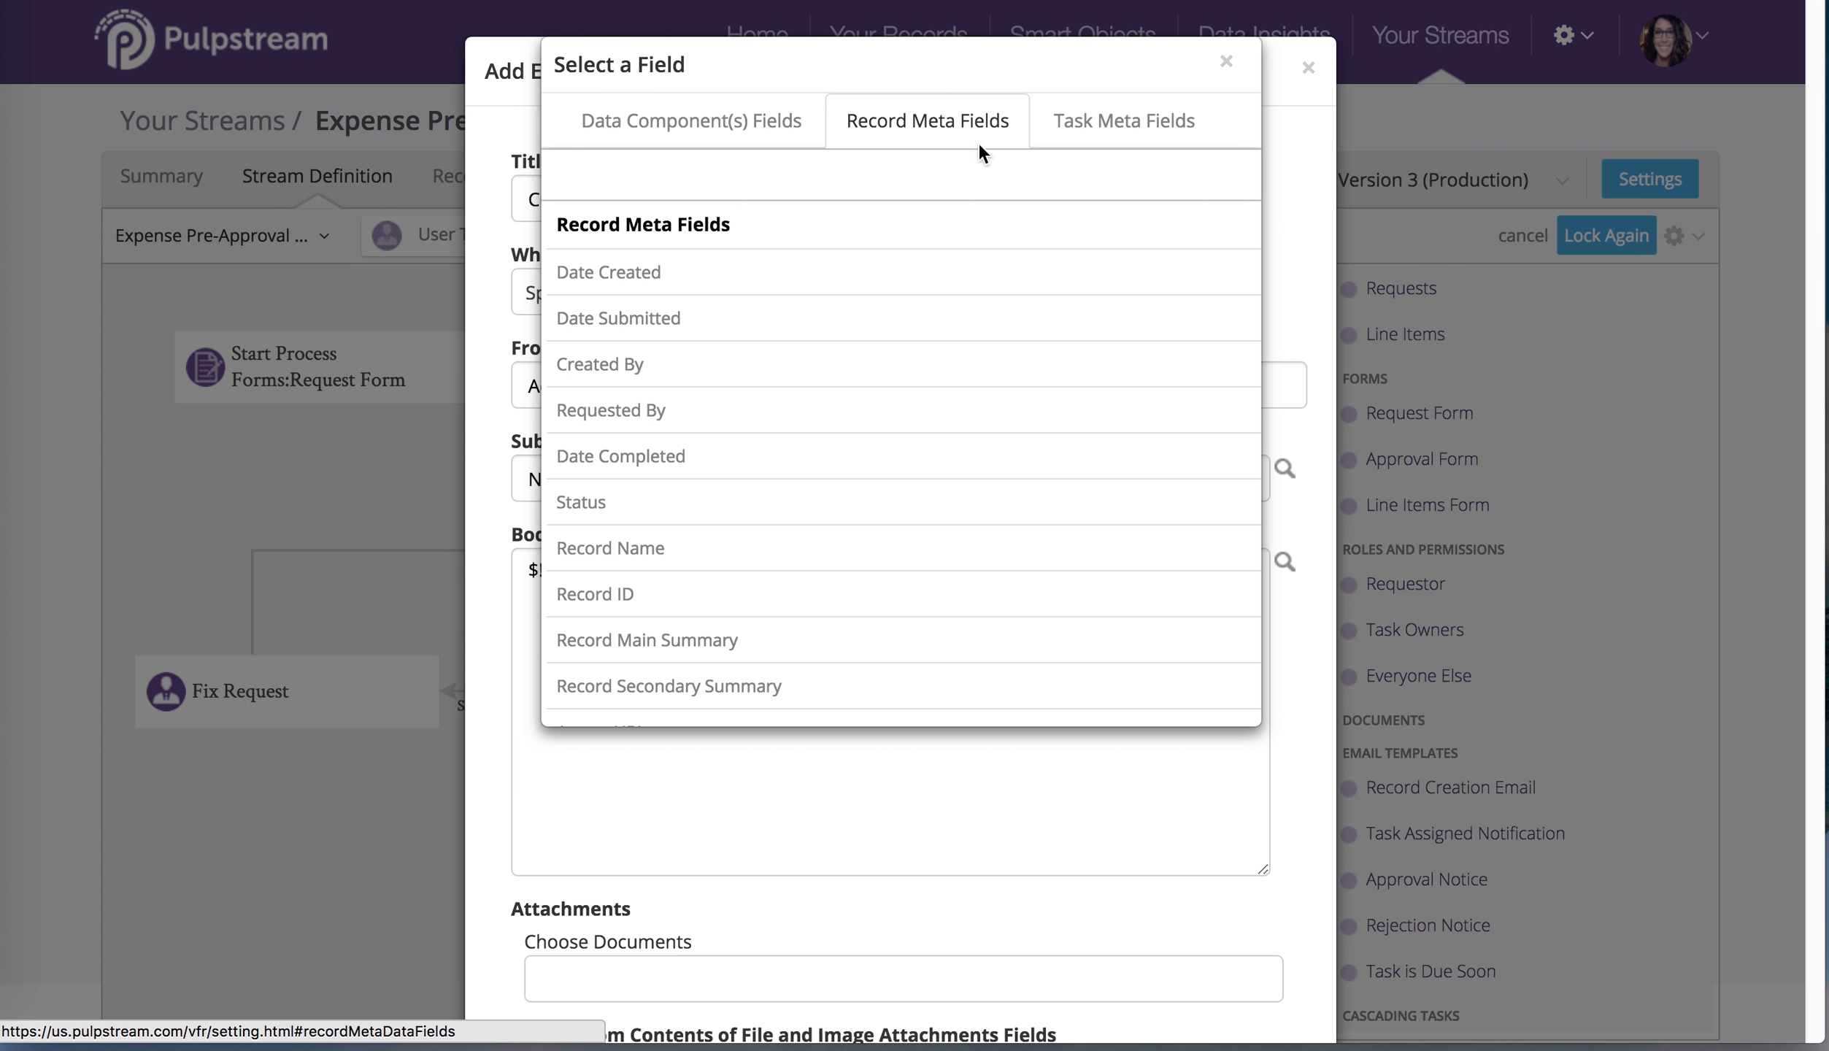
pyautogui.click(908, 366)
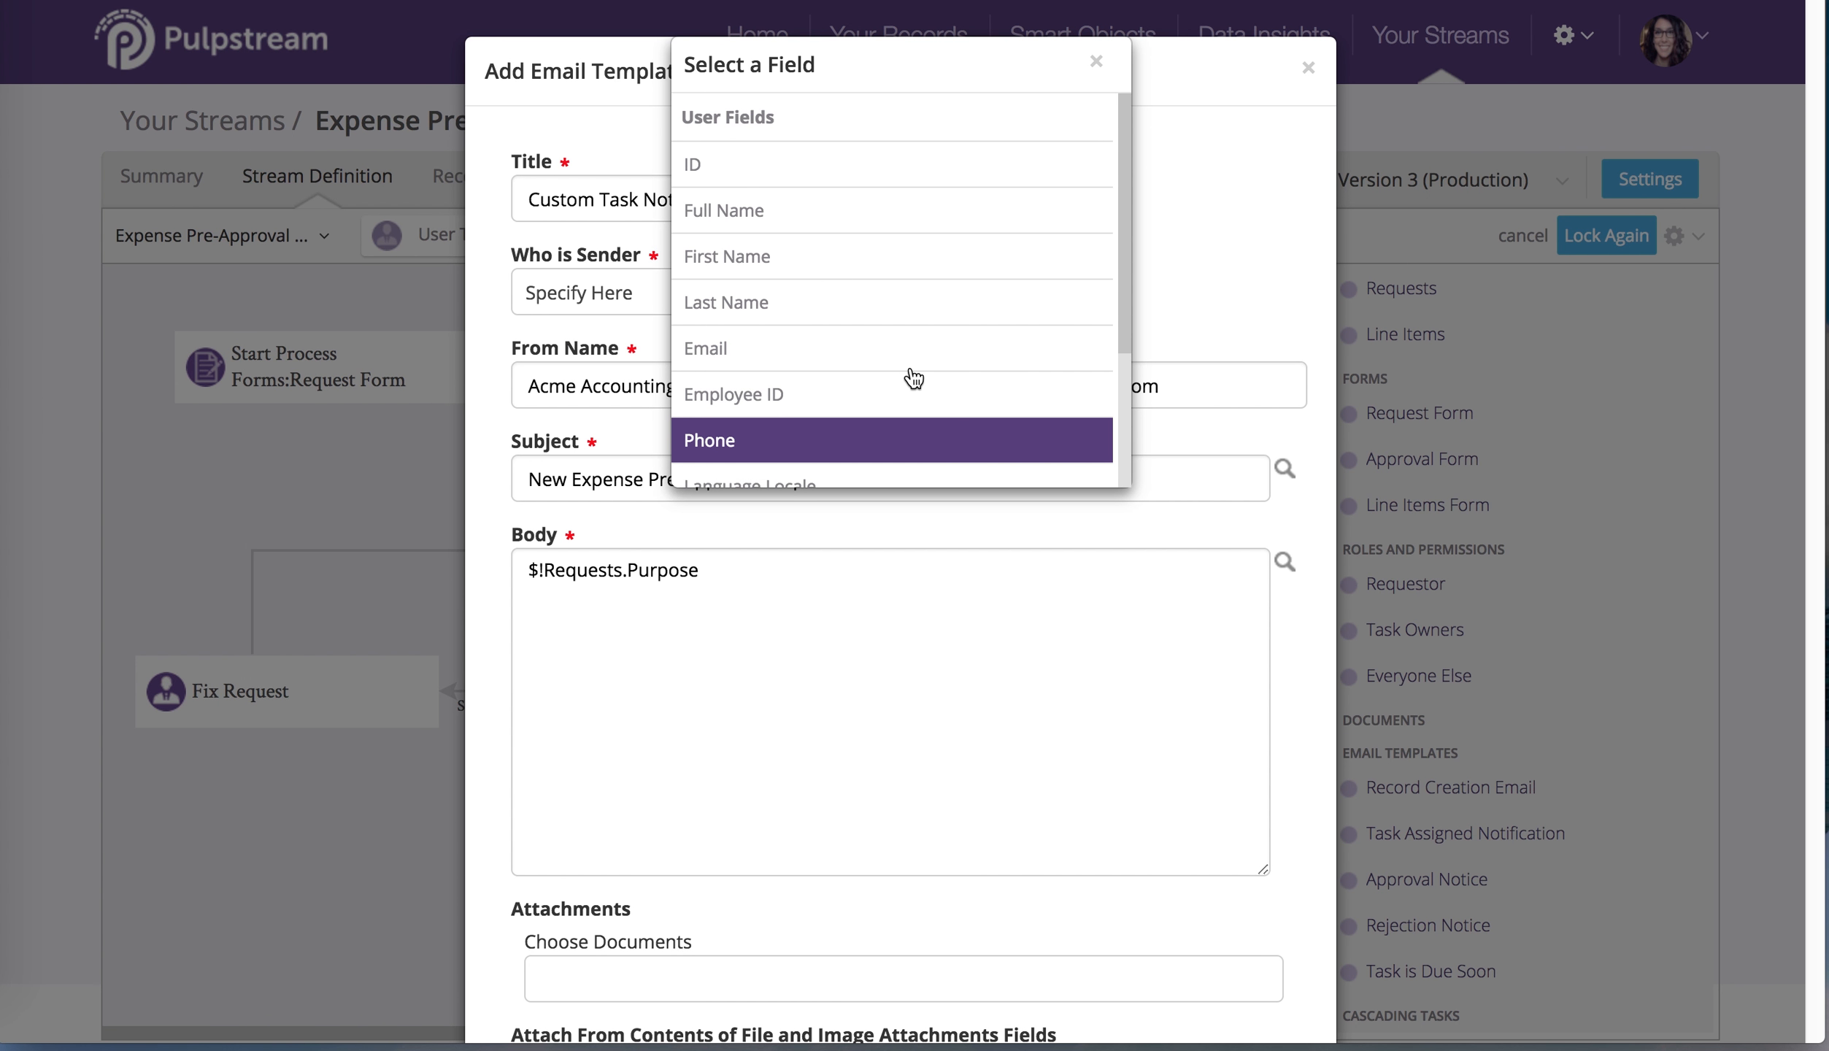
pyautogui.click(882, 211)
pyautogui.click(880, 165)
pyautogui.press('super+c')
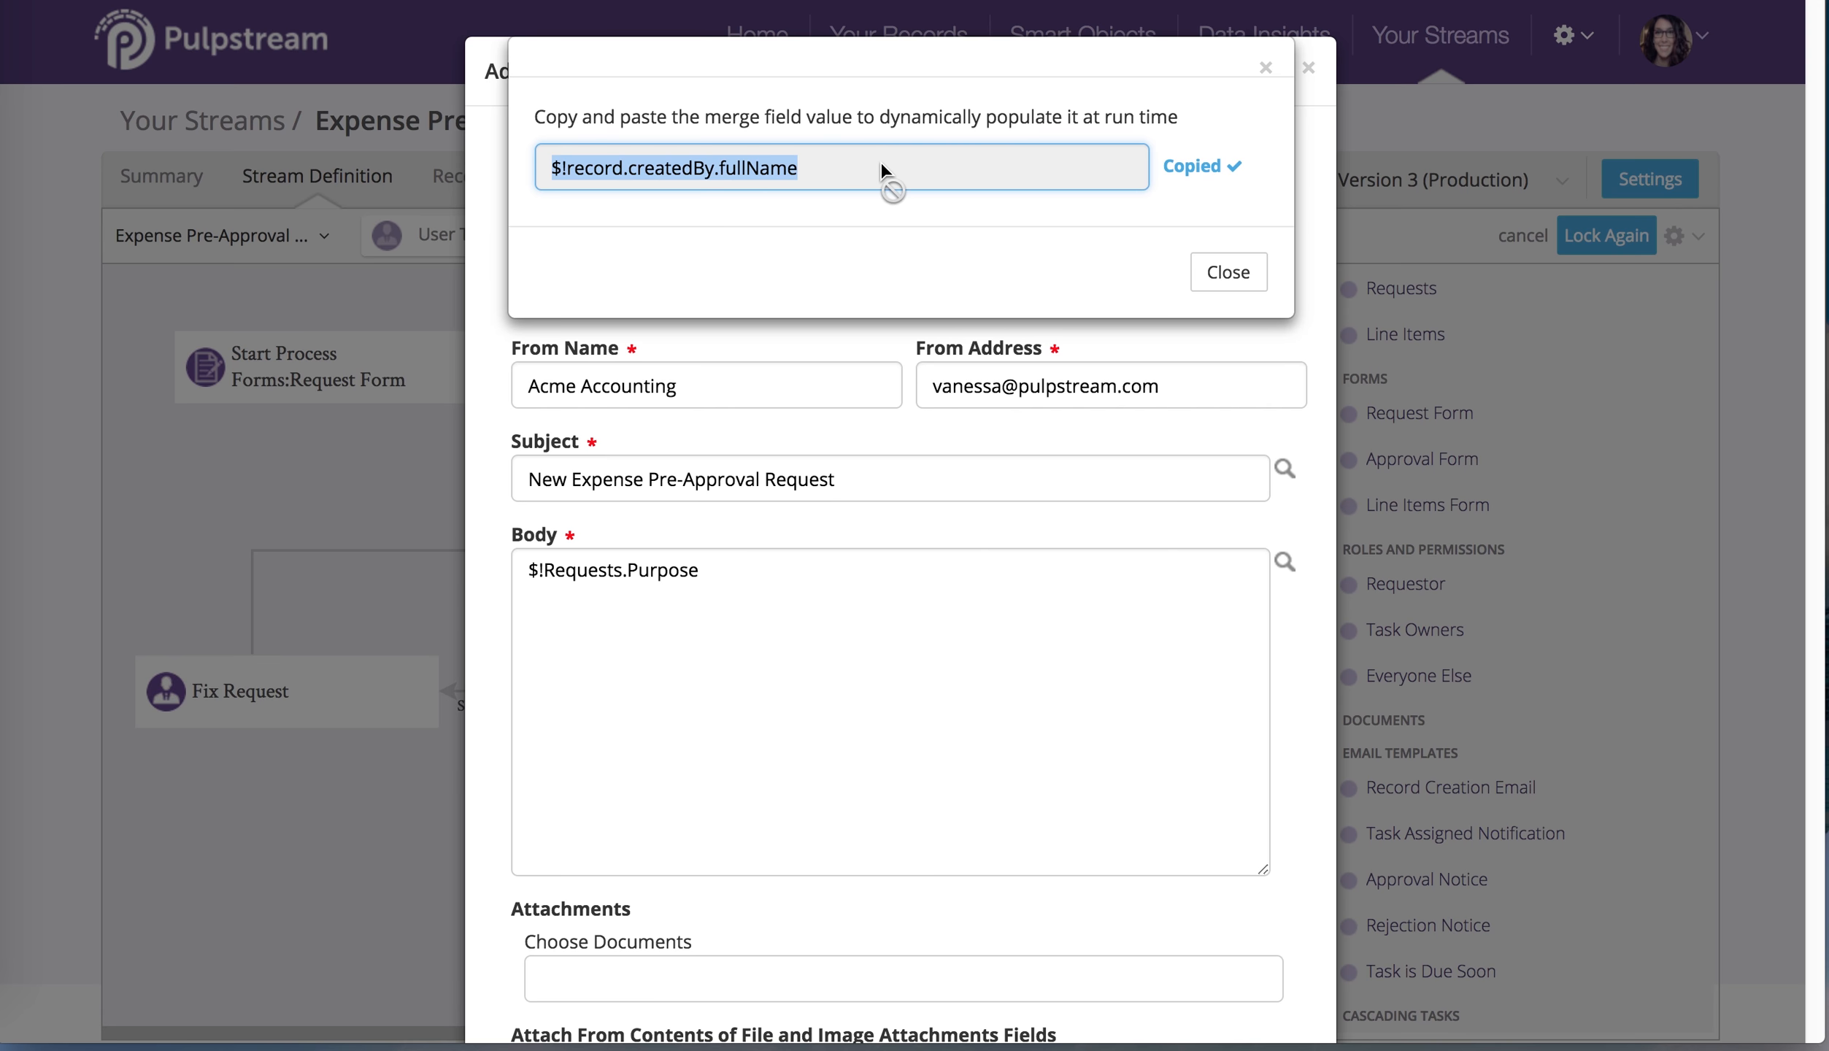
pyautogui.click(1215, 270)
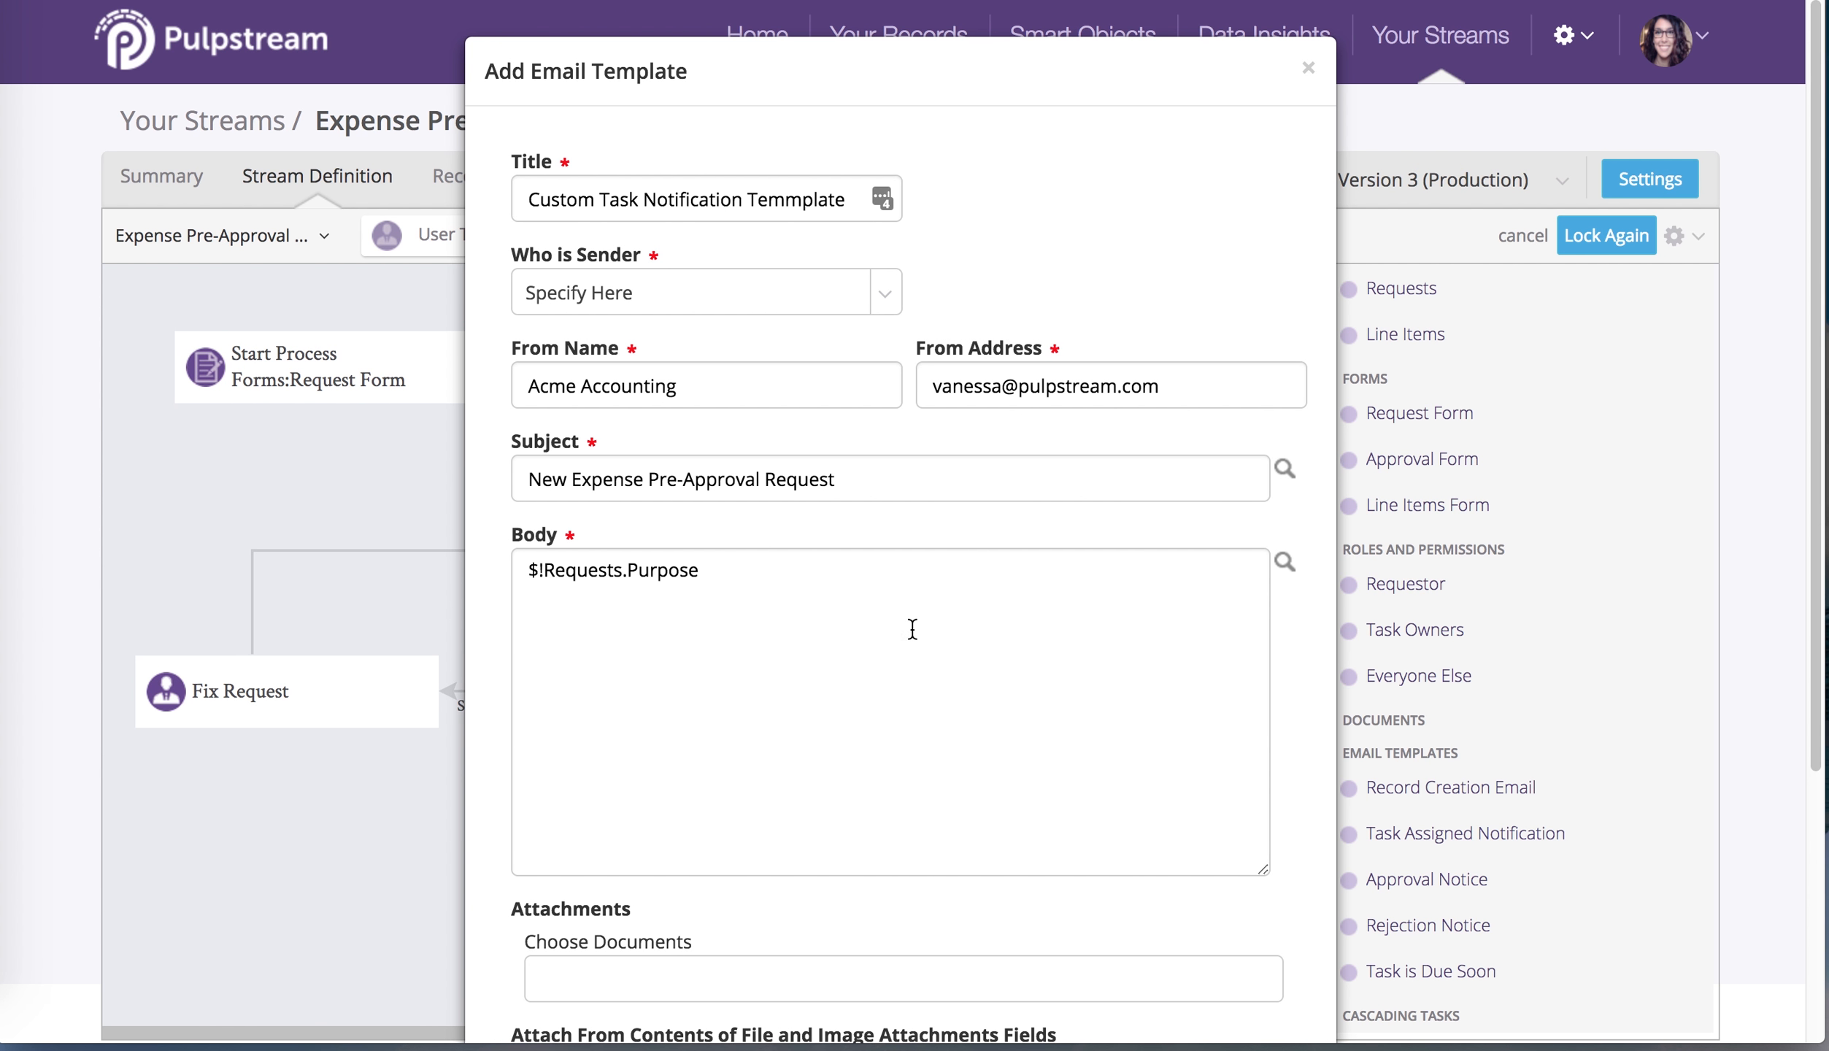
pyautogui.click(912, 629)
pyautogui.press('Return')
pyautogui.press('super+v')
pyautogui.press('Return')
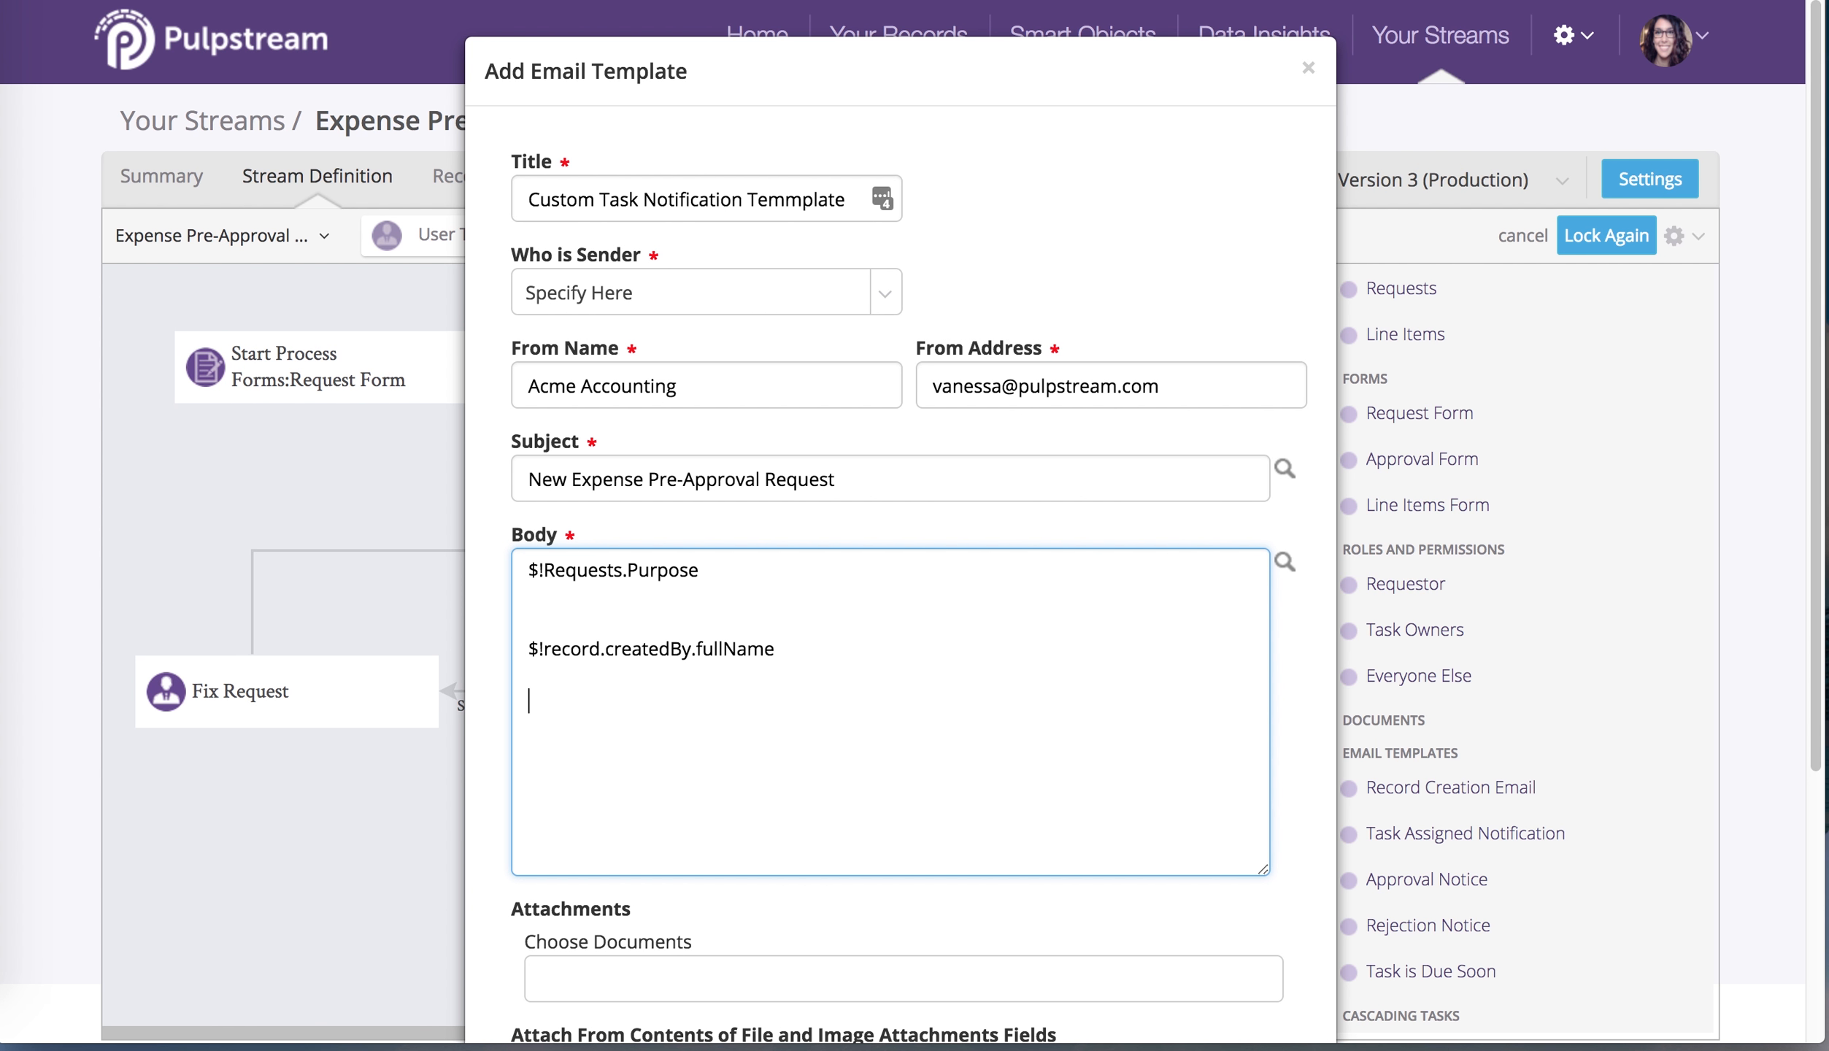
# Add the $!Requests.Amount merge field on a new line of the body
pyautogui.click(1286, 562)
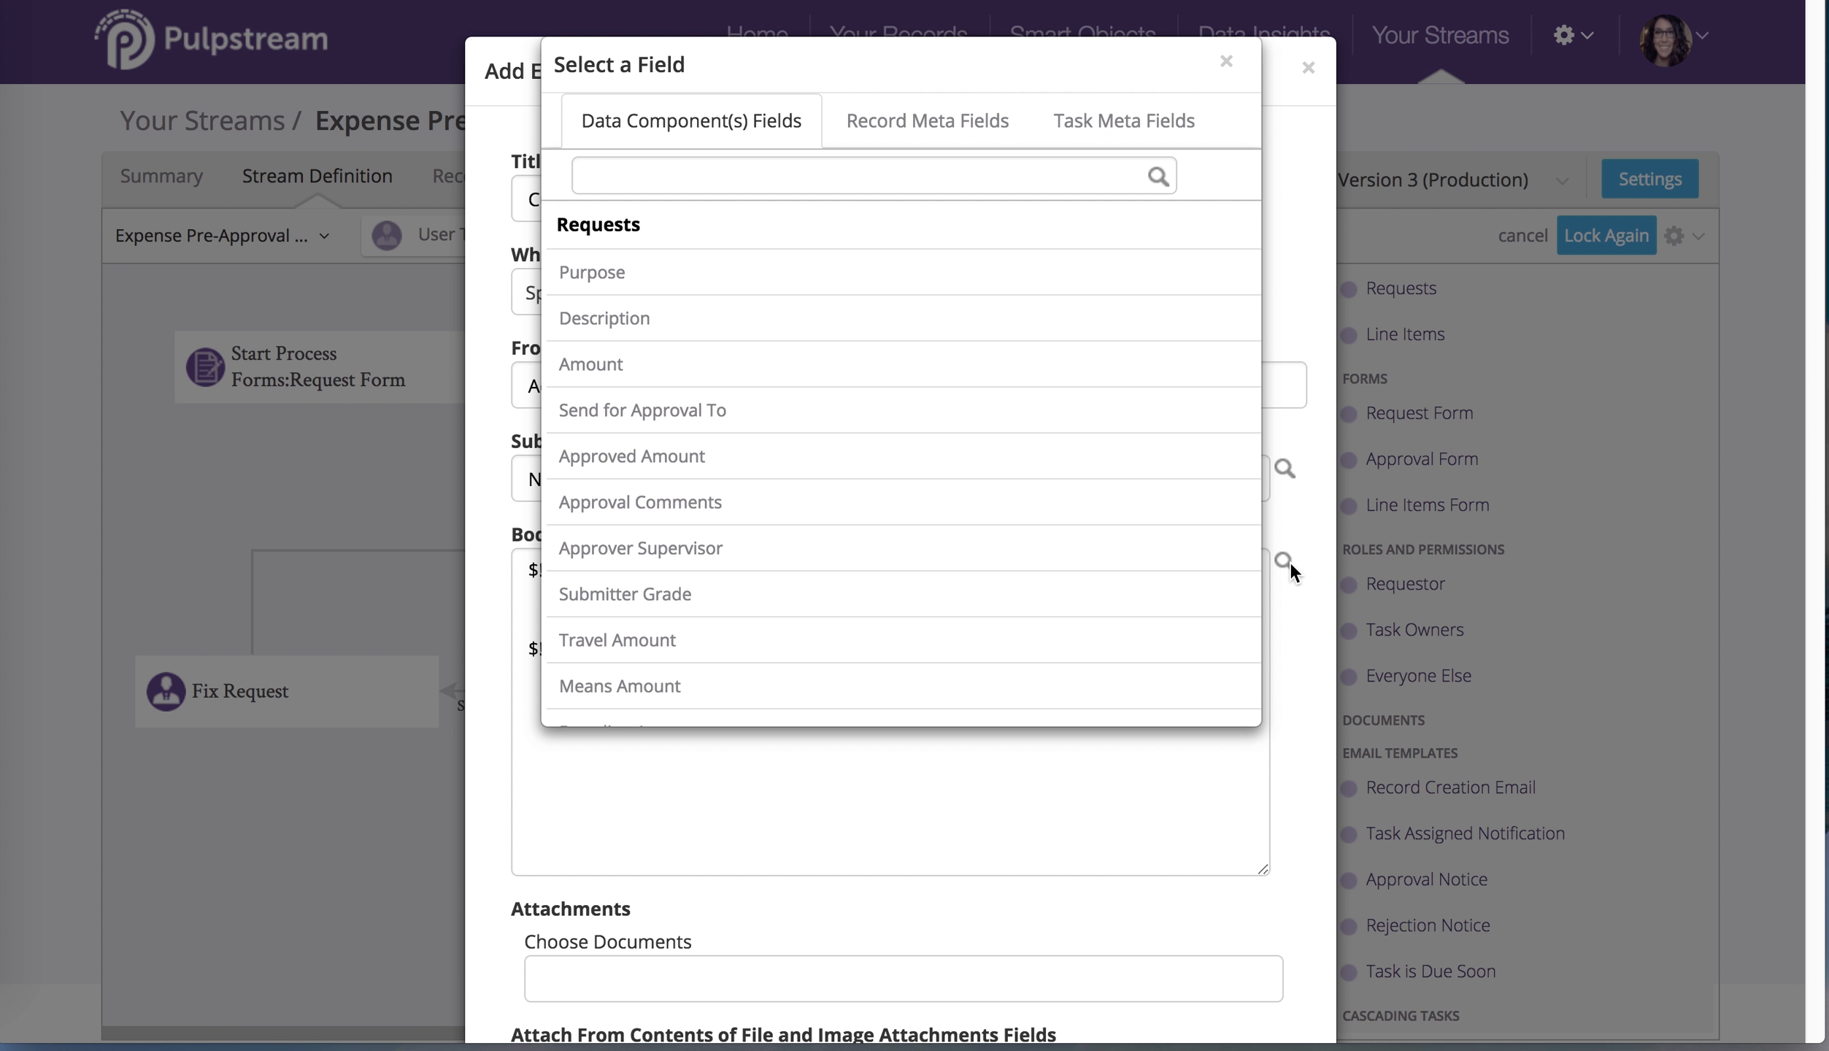
pyautogui.click(1102, 364)
pyautogui.click(957, 170)
pyautogui.press('super+c')
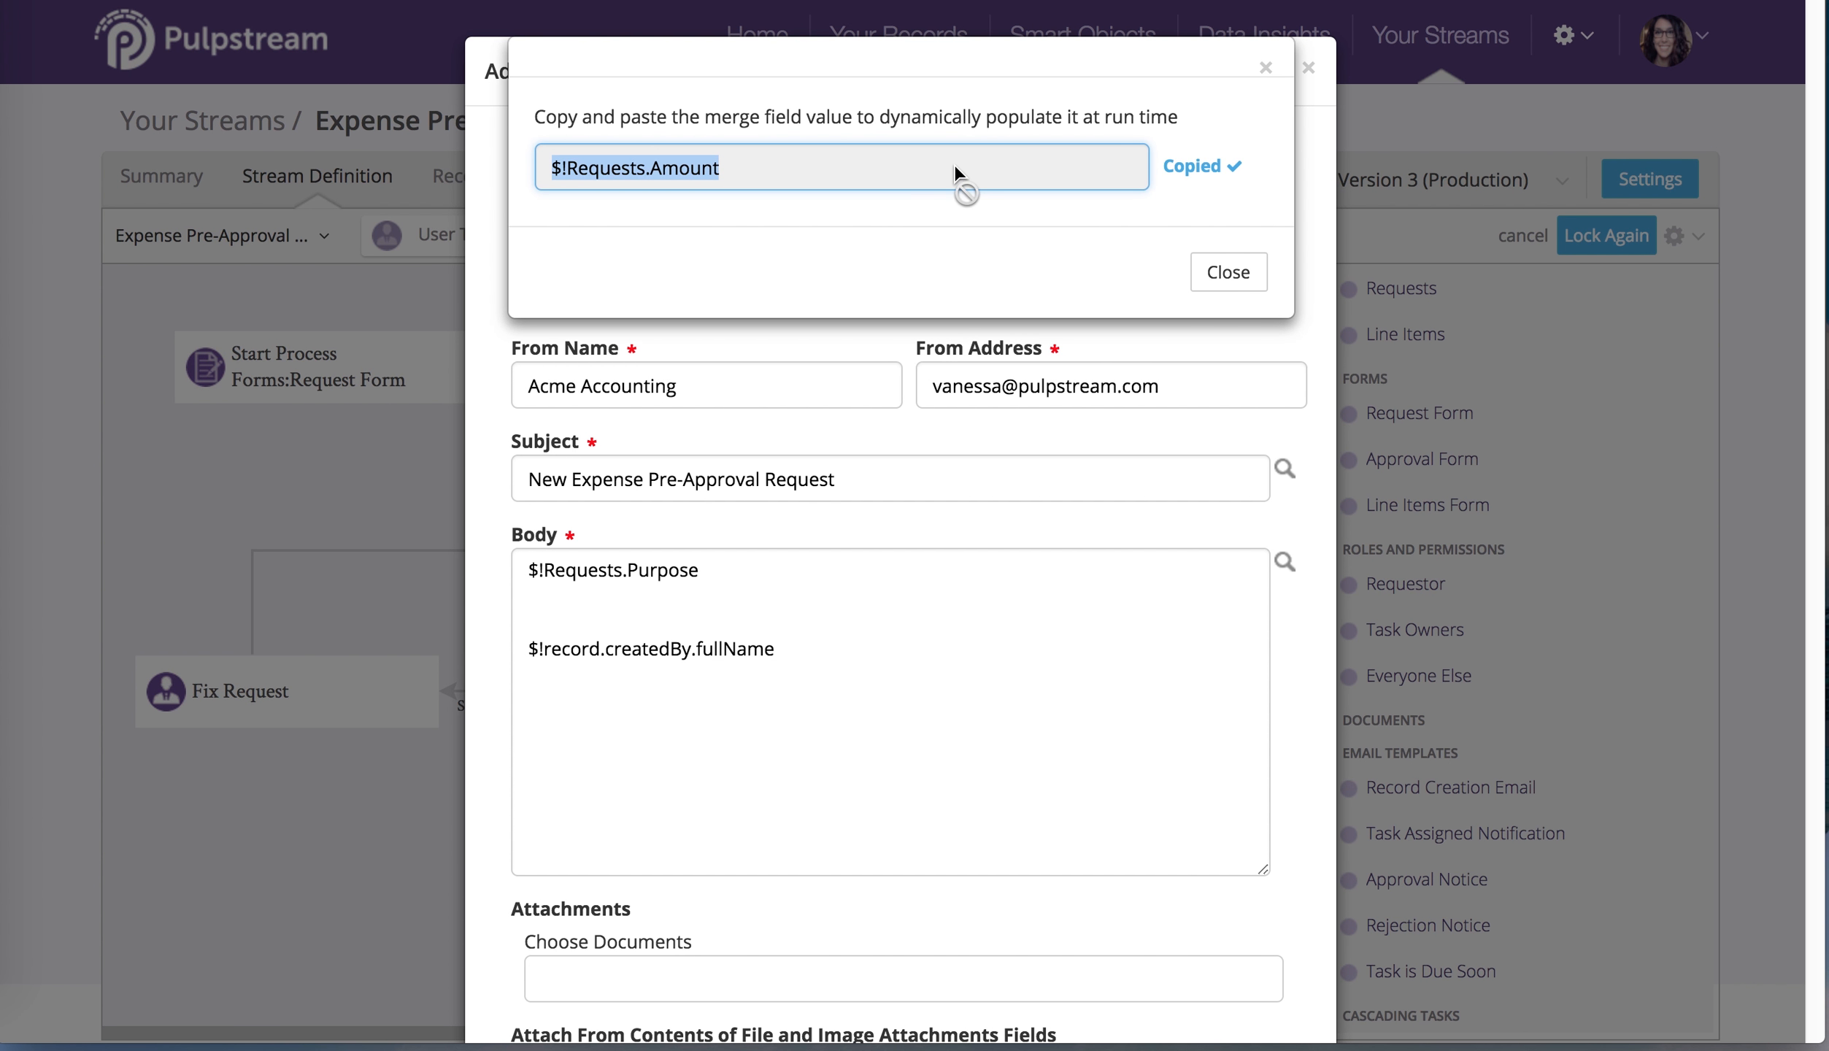
pyautogui.click(1229, 271)
pyautogui.click(945, 765)
pyautogui.press('Return')
pyautogui.press('super+v')
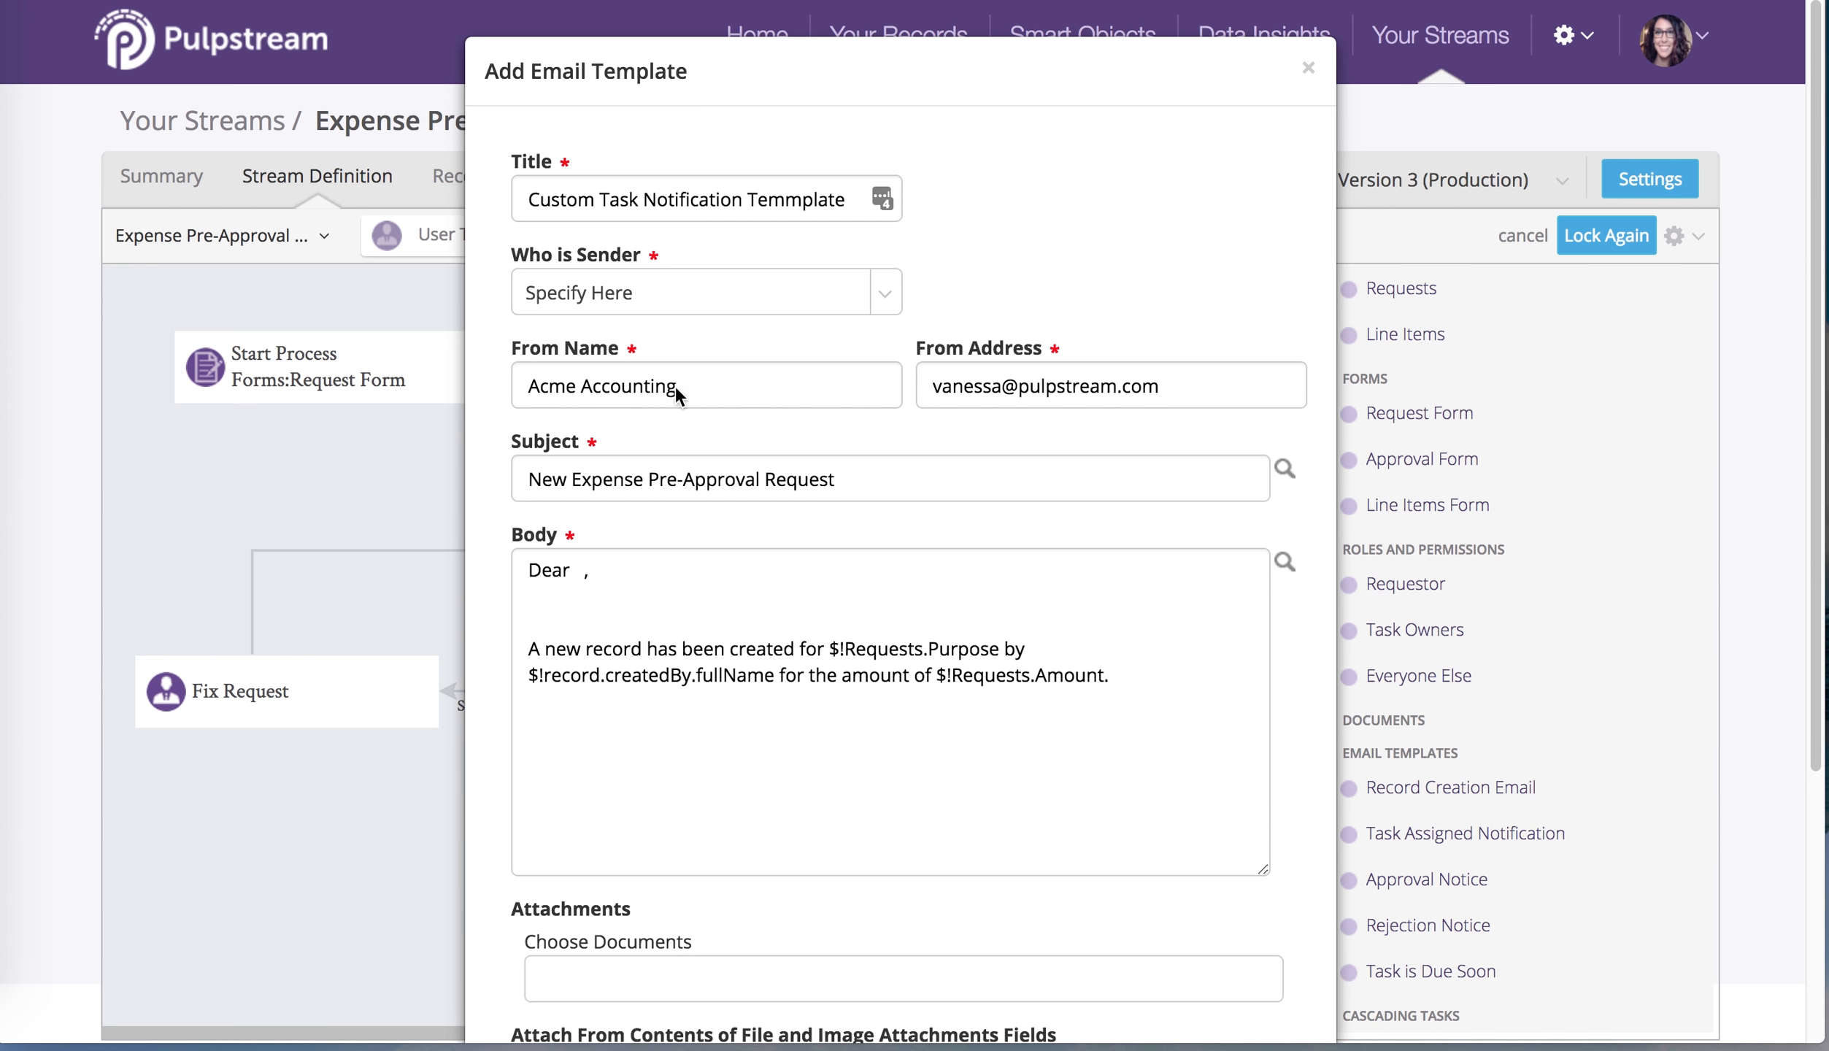
# Add a 'Click to open task and approve' link using $!task.url and fix its closing </a> tag
pyautogui.click(1284, 562)
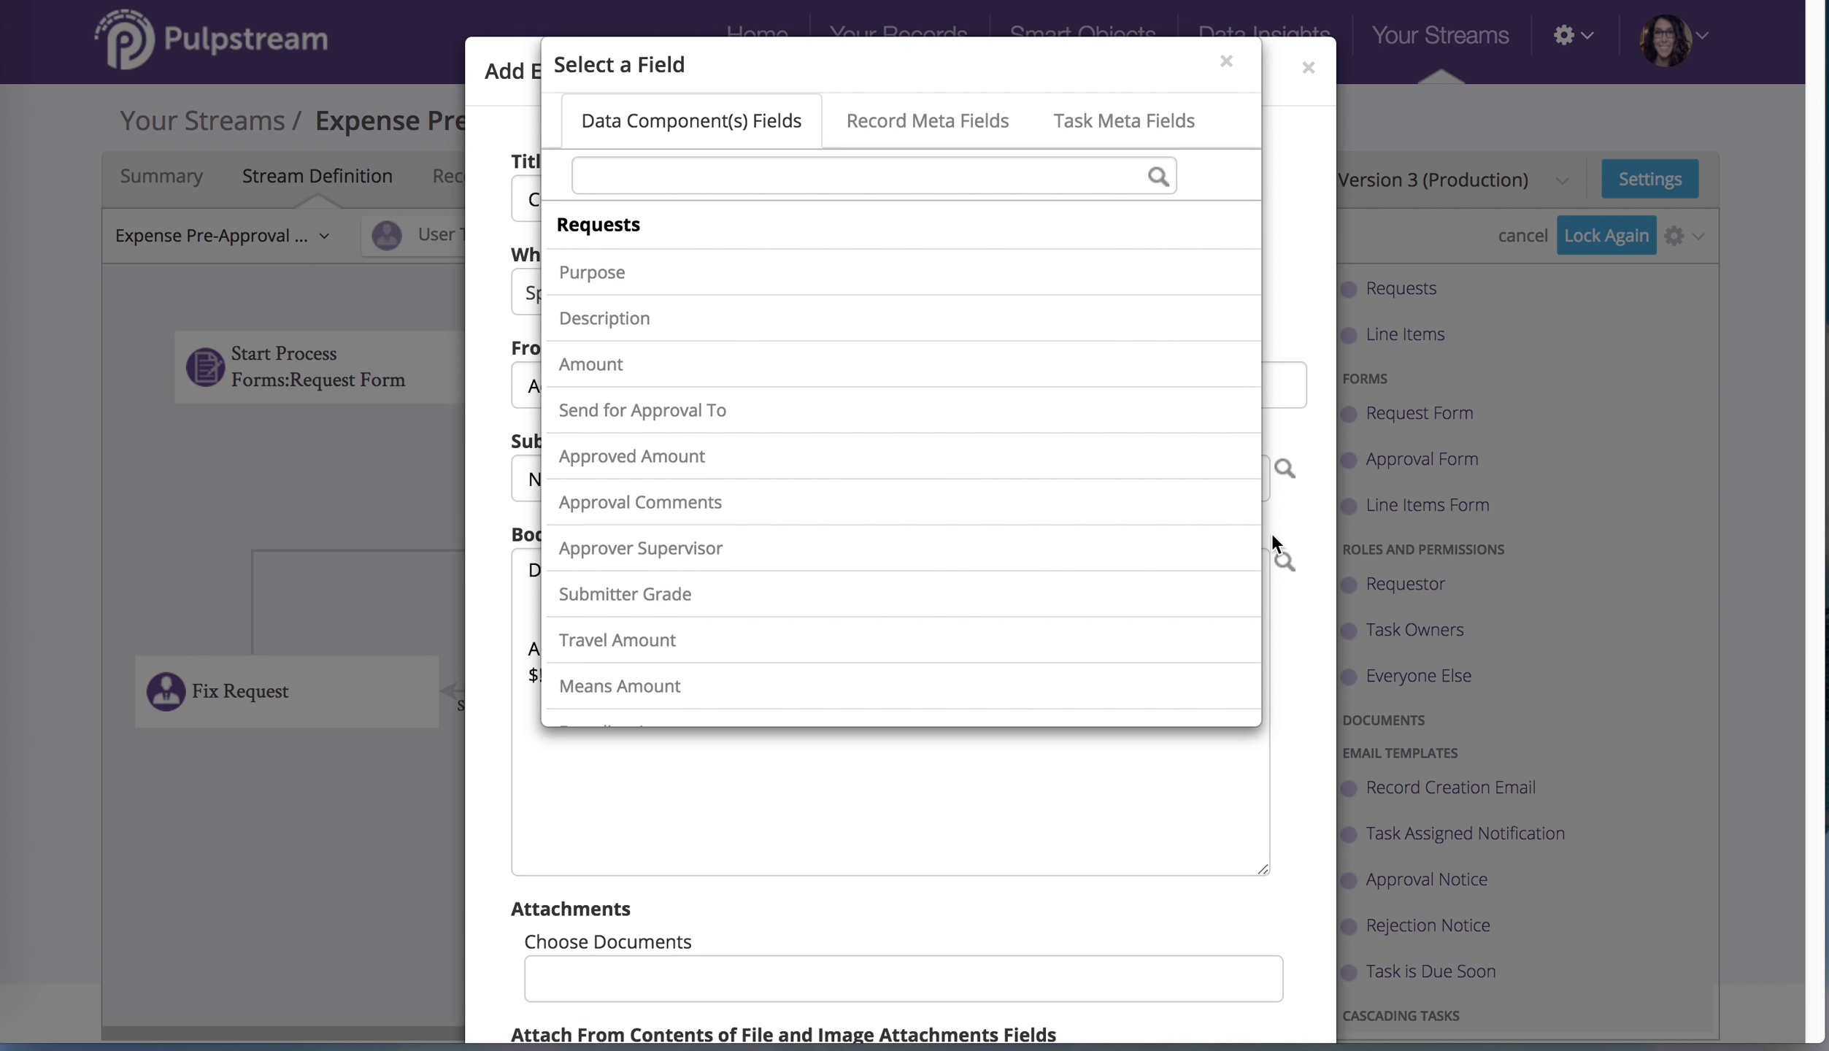
pyautogui.click(1120, 123)
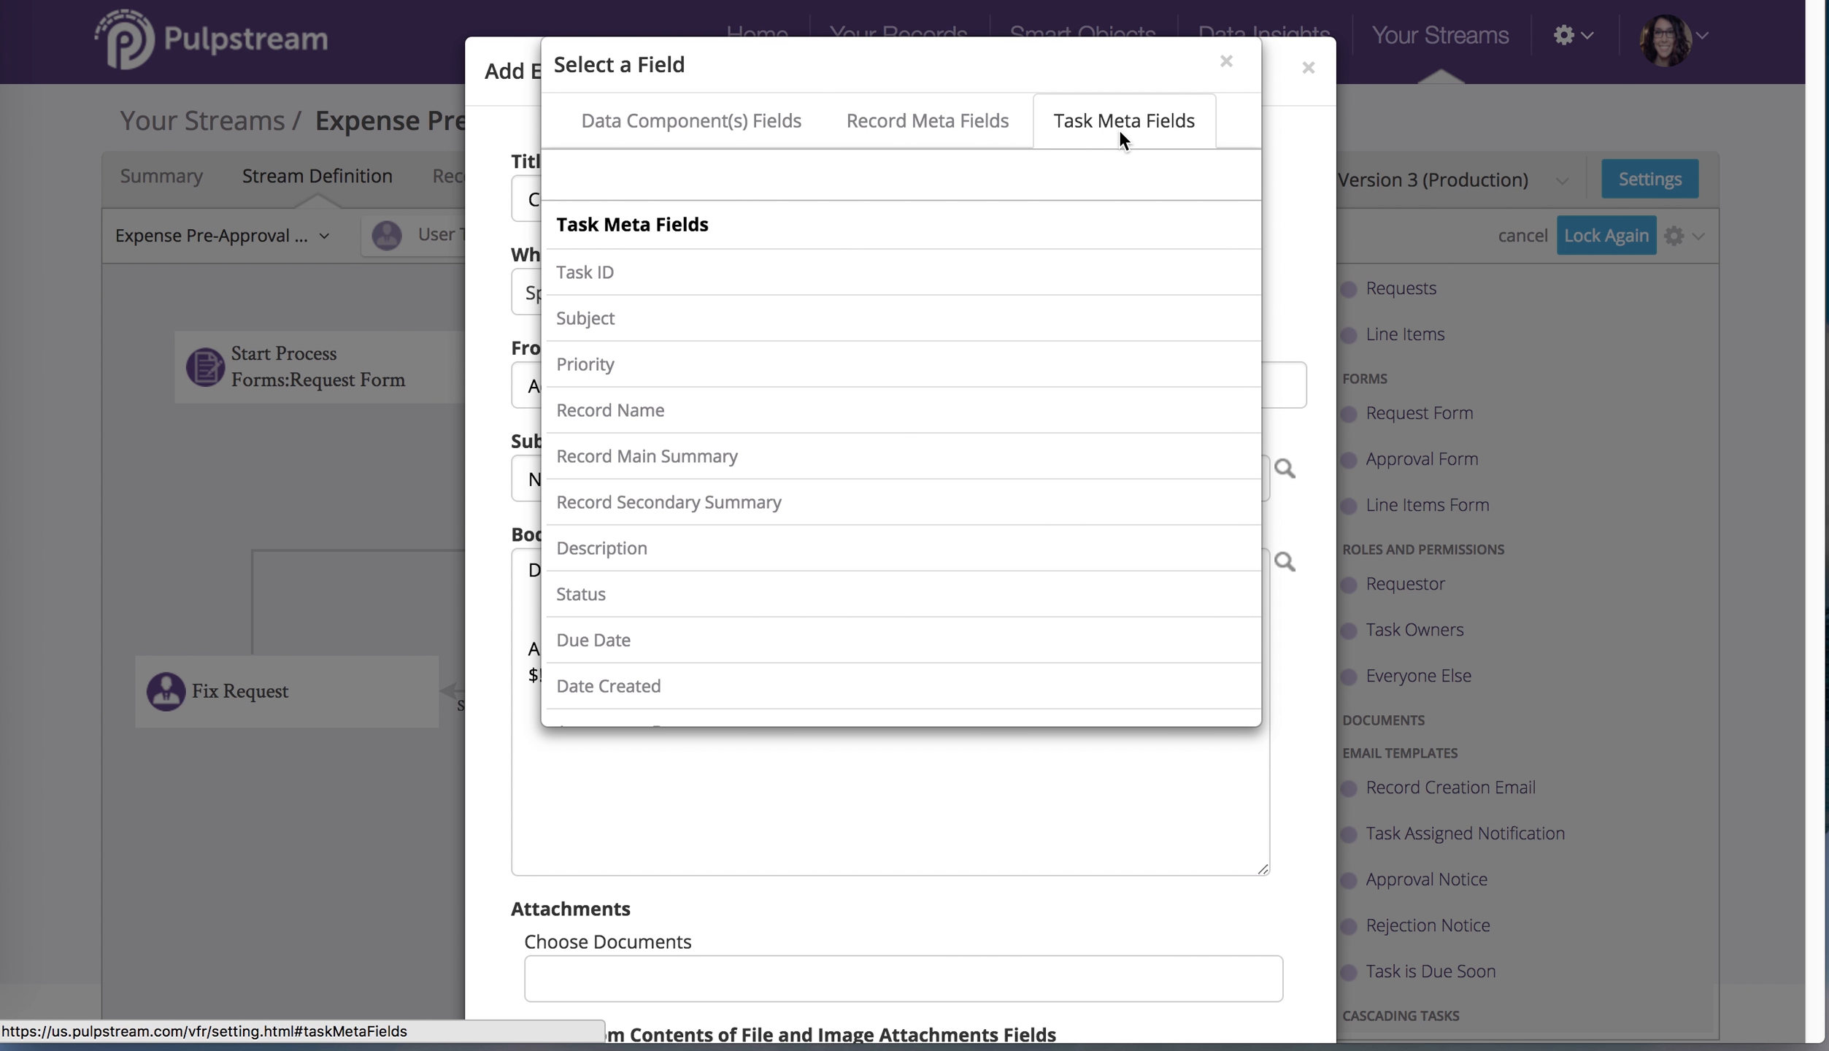
pyautogui.scroll(-5, 1130, 569)
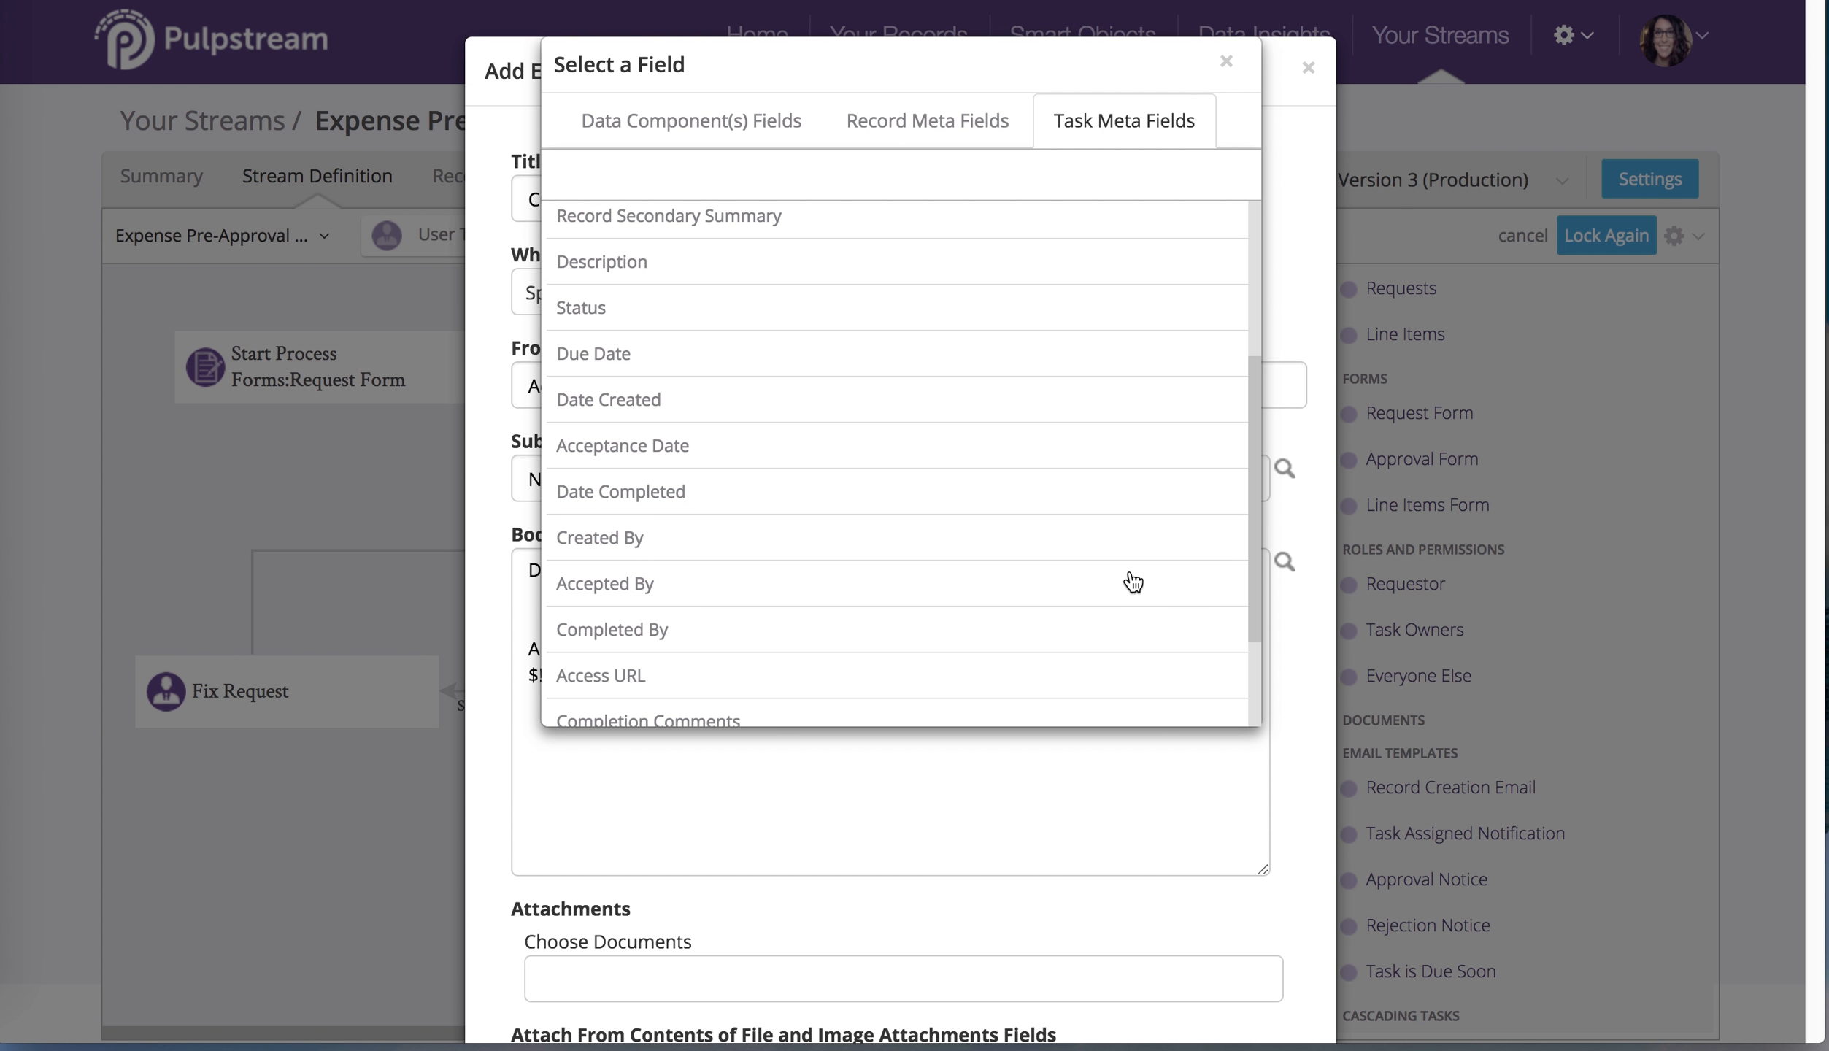
pyautogui.click(713, 629)
pyautogui.press('super+c')
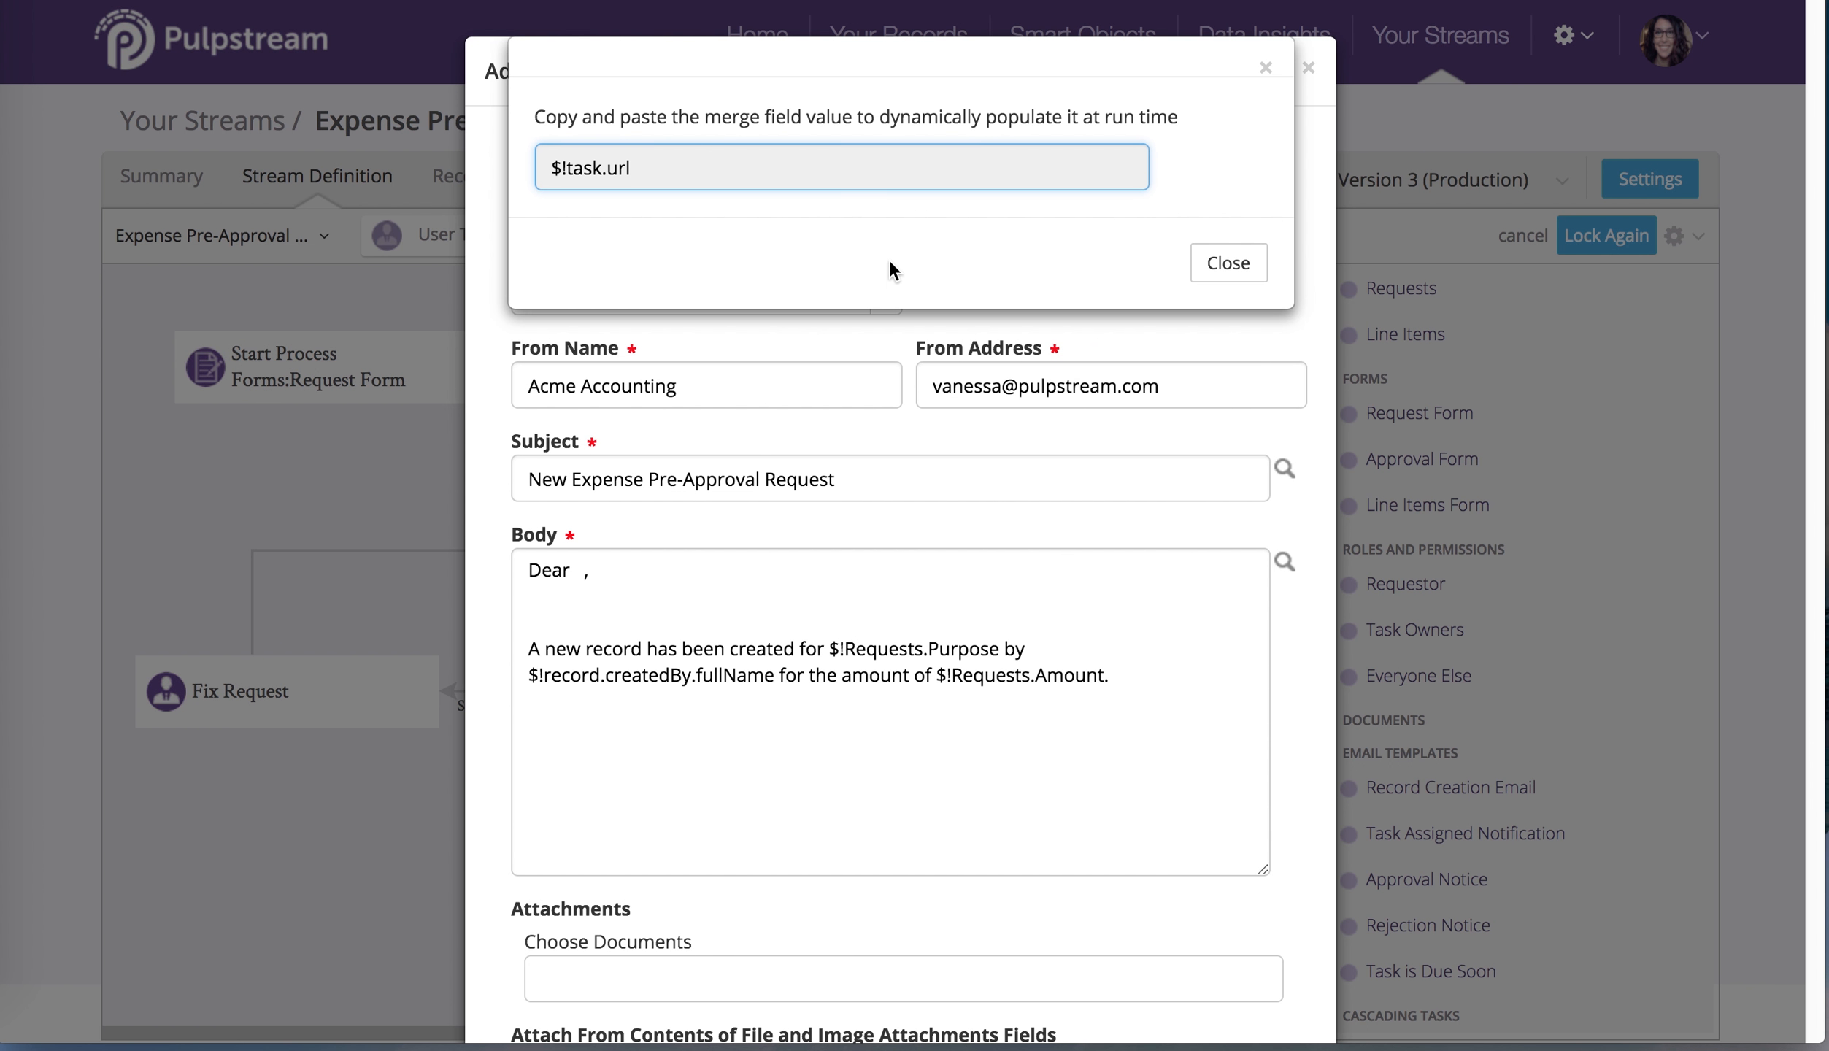
pyautogui.click(1220, 273)
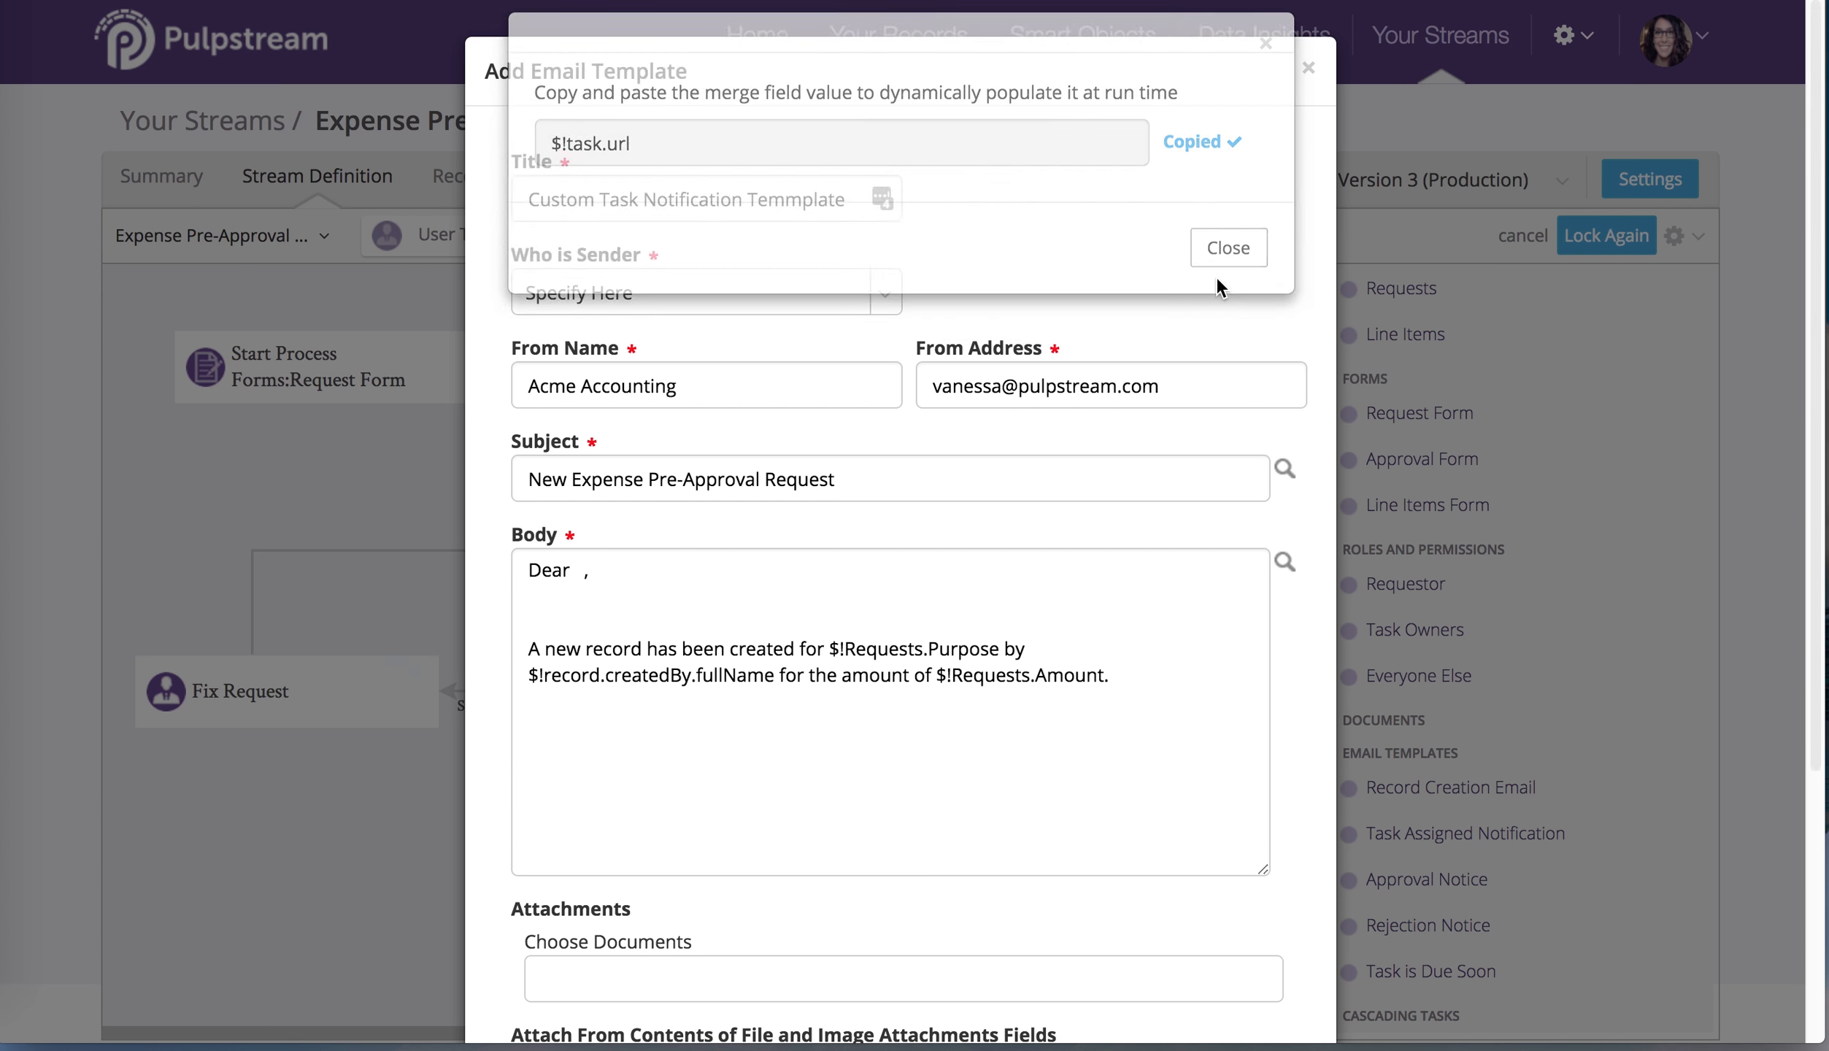
pyautogui.click(1096, 728)
pyautogui.press('super+v')
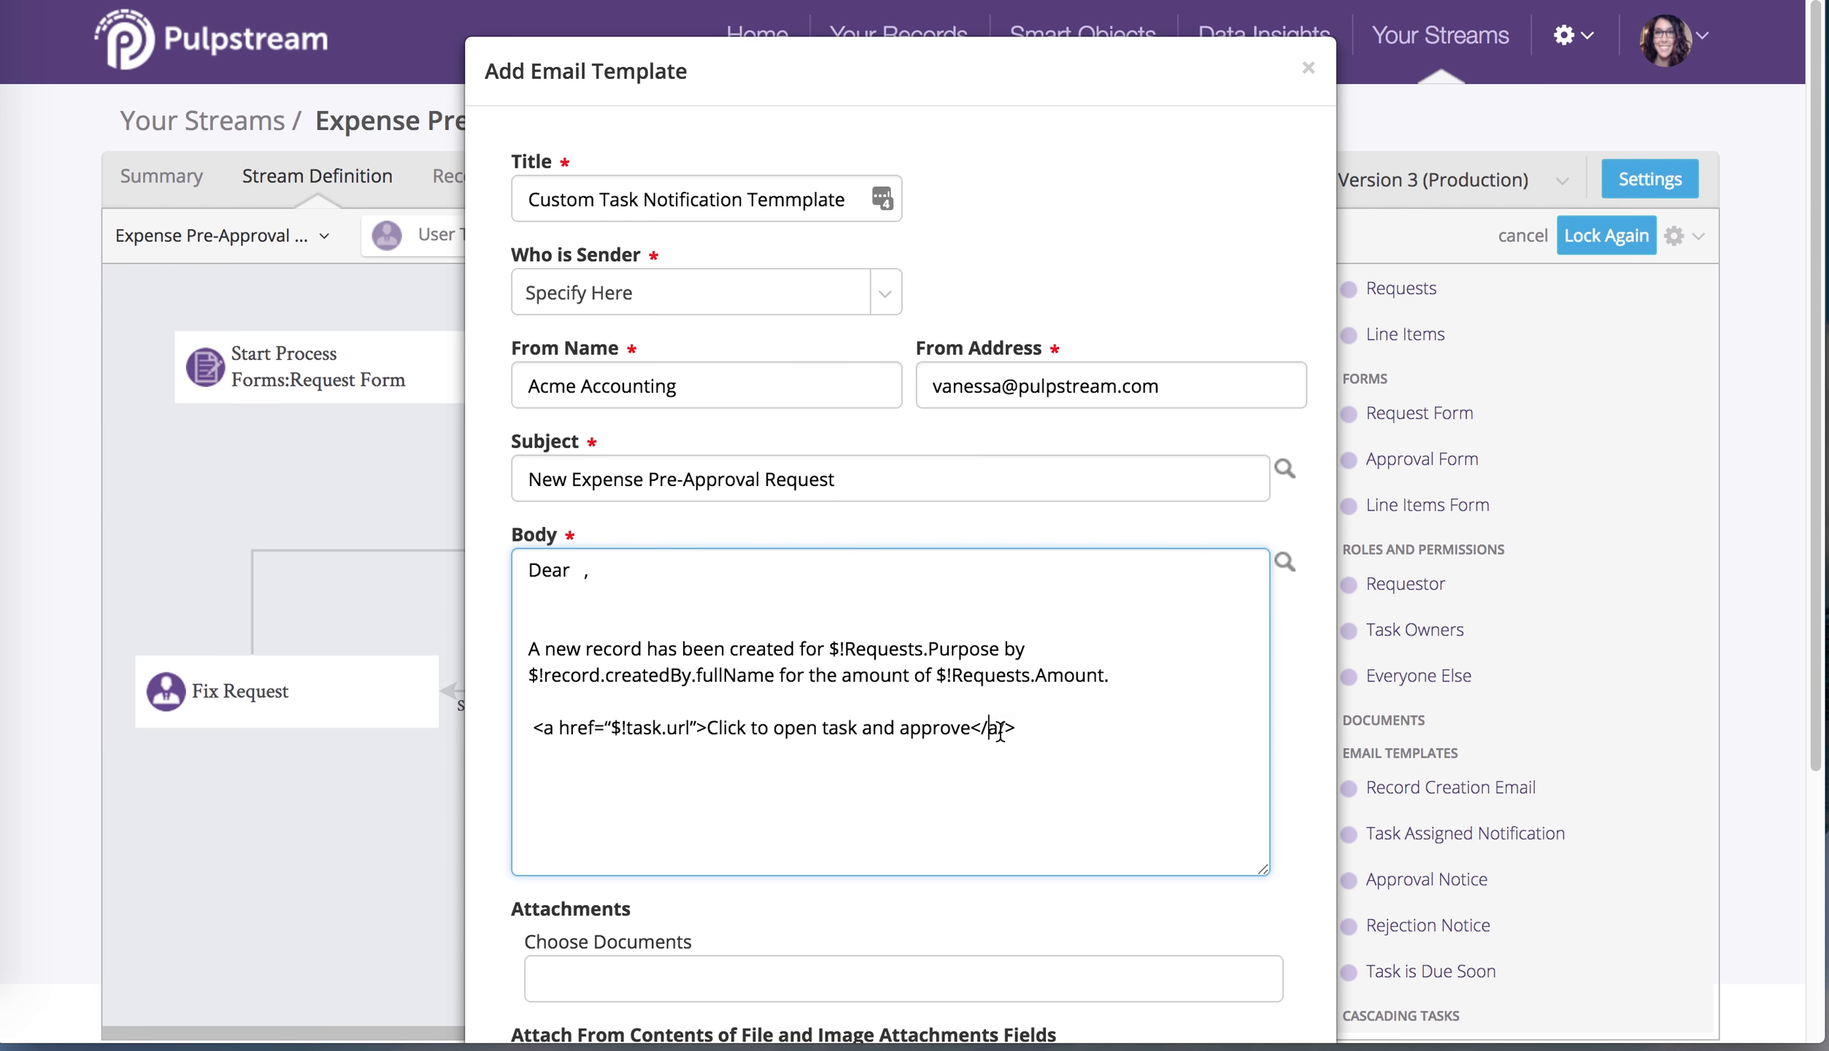
pyautogui.click(1000, 729)
pyautogui.press('BackSpace')
# Attach files from the Supporting Documents field and save the email template
pyautogui.scroll(-4, 1815, 831)
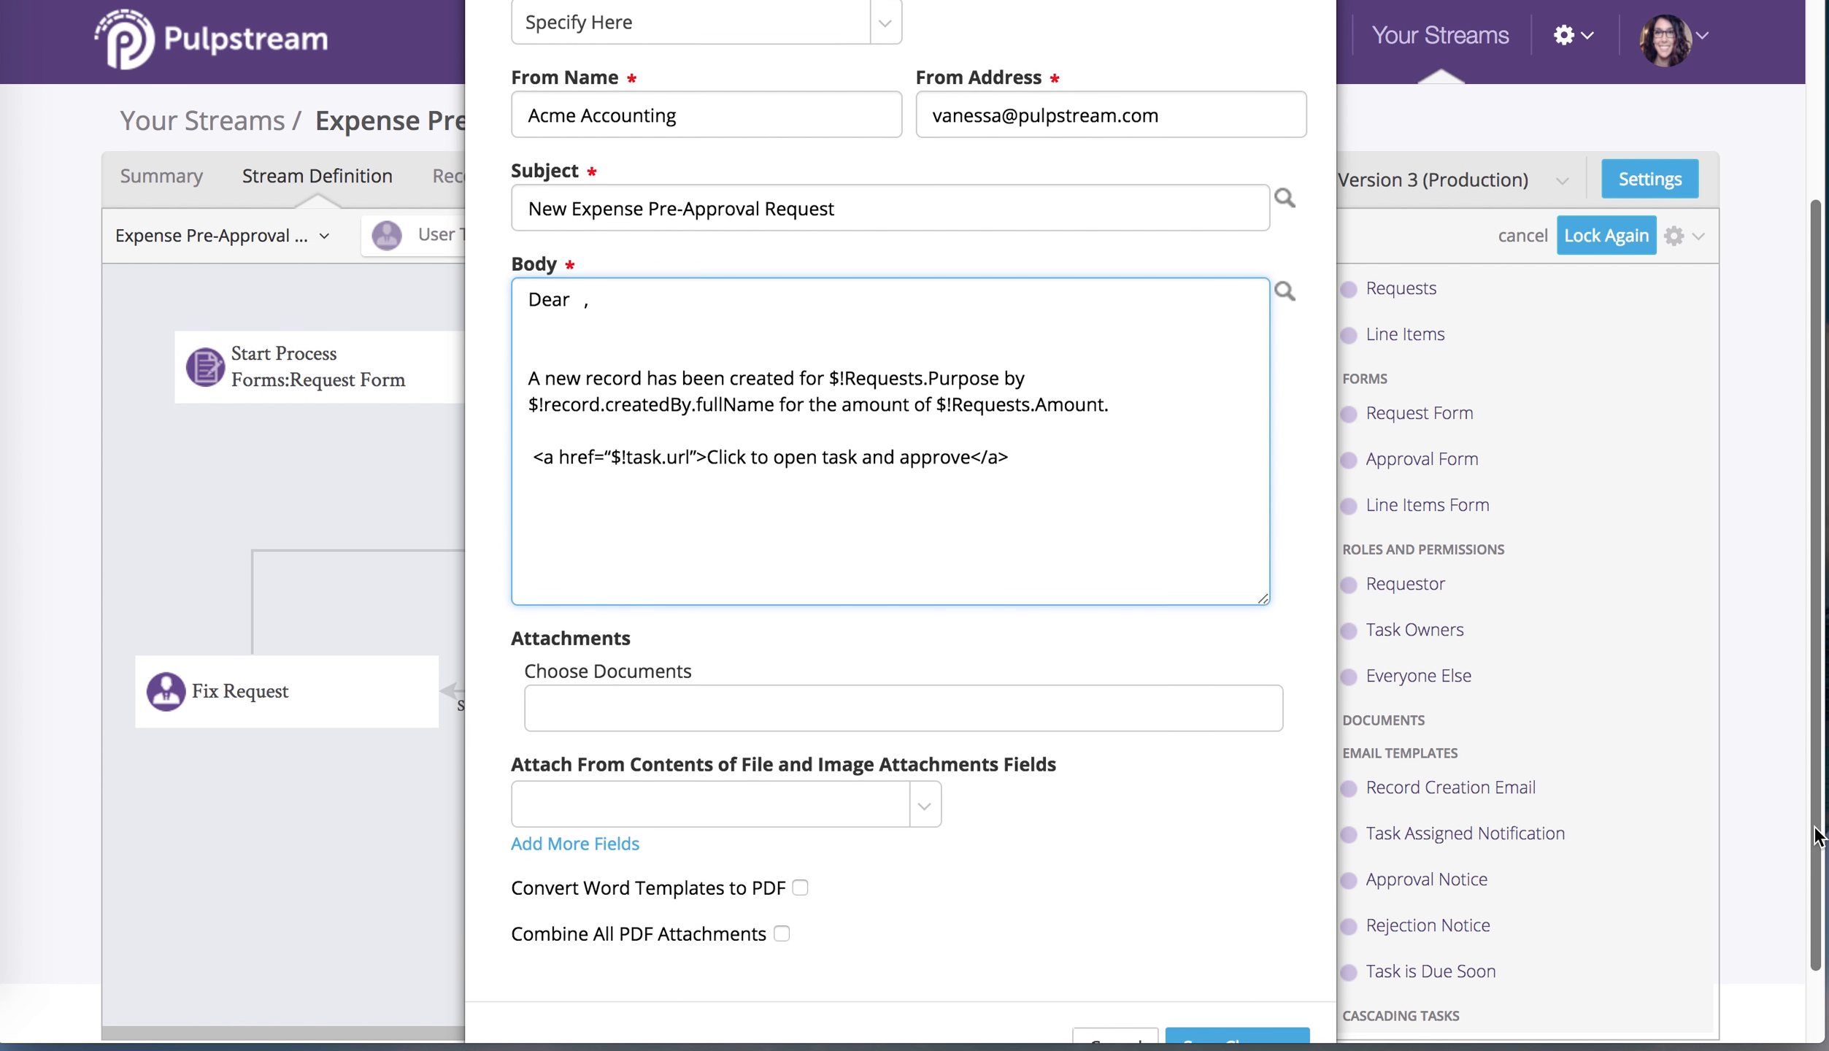
pyautogui.scroll(-1, 1816, 832)
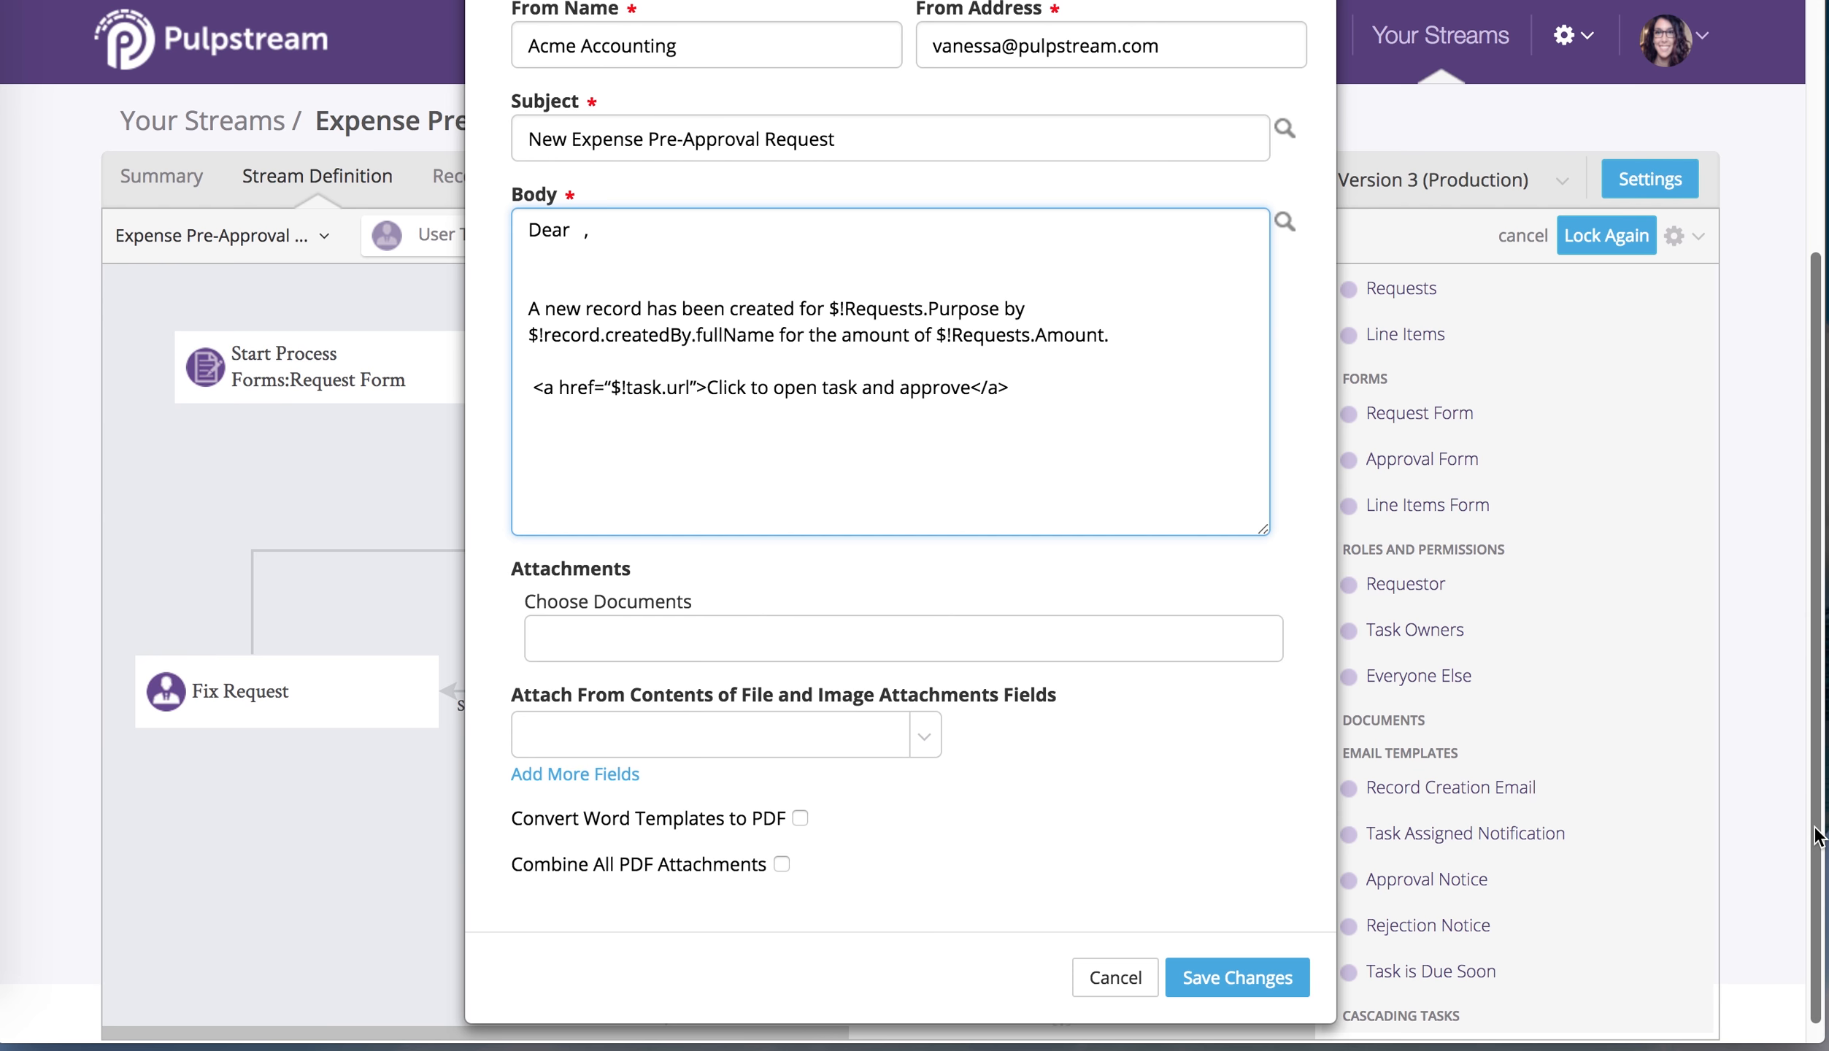
pyautogui.click(941, 740)
pyautogui.click(883, 839)
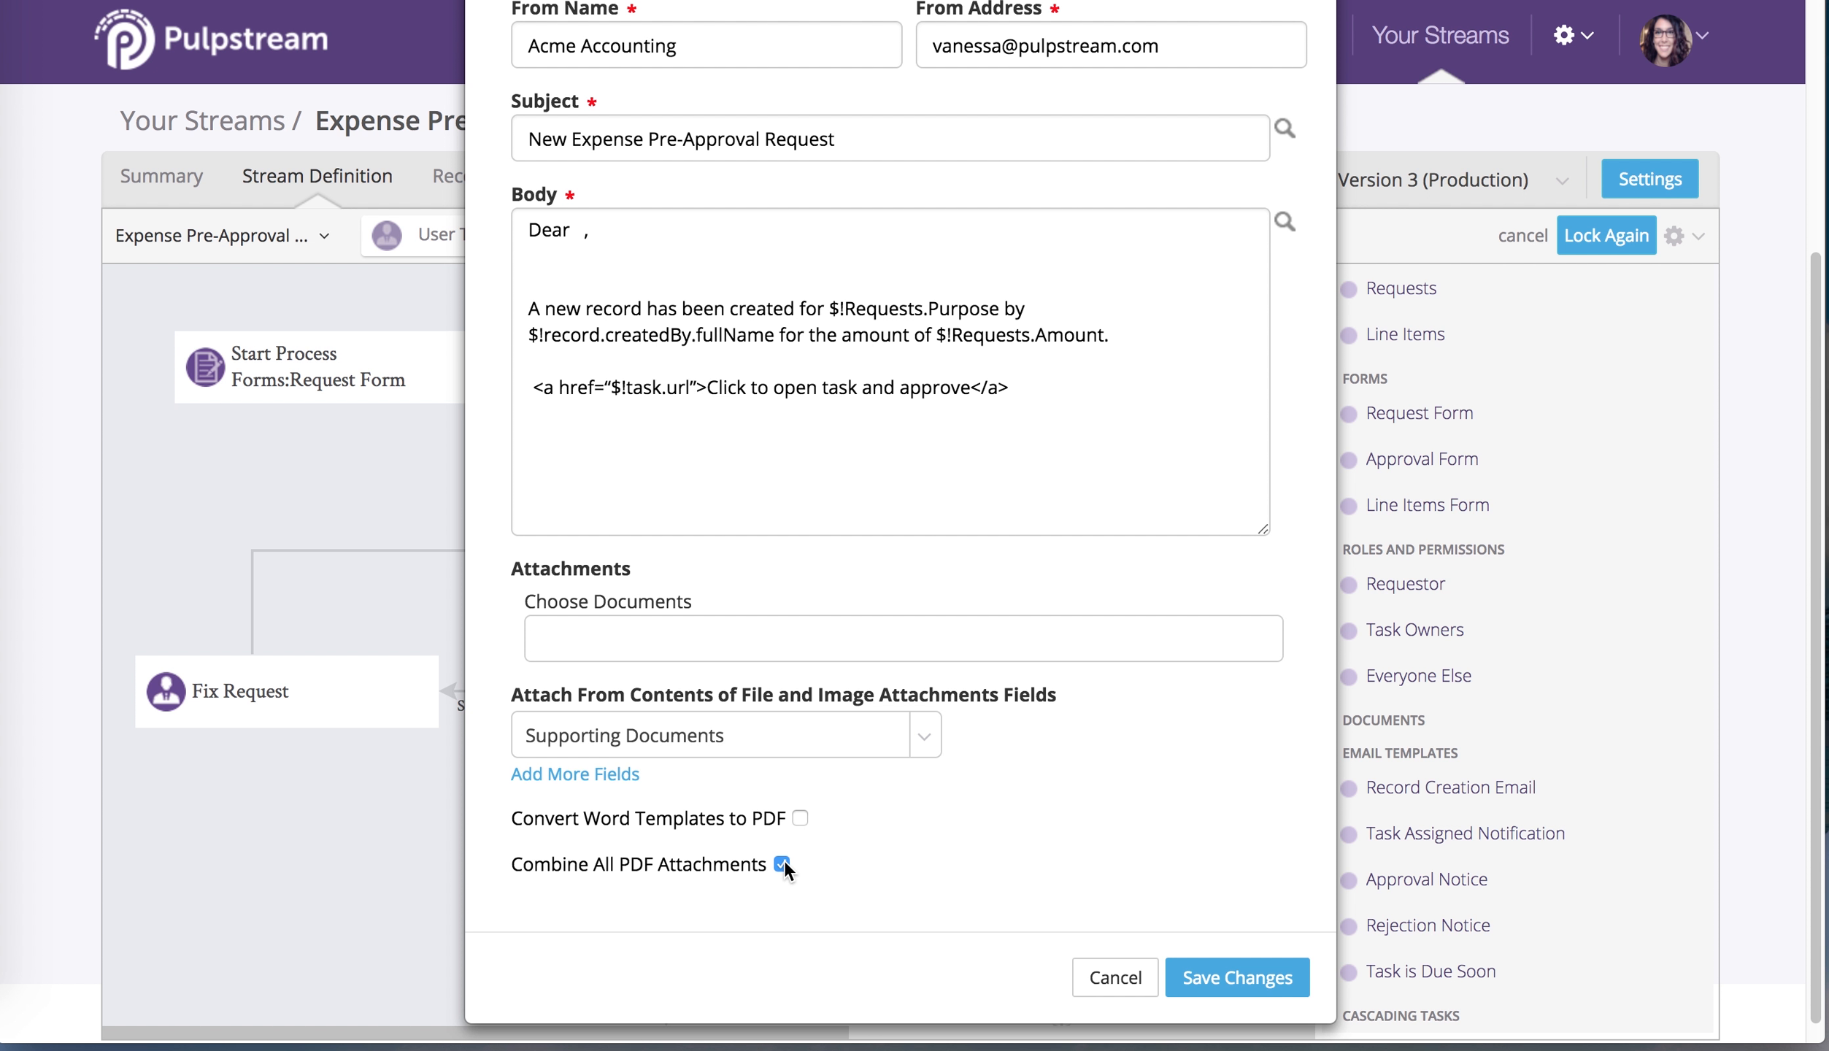
pyautogui.click(1207, 994)
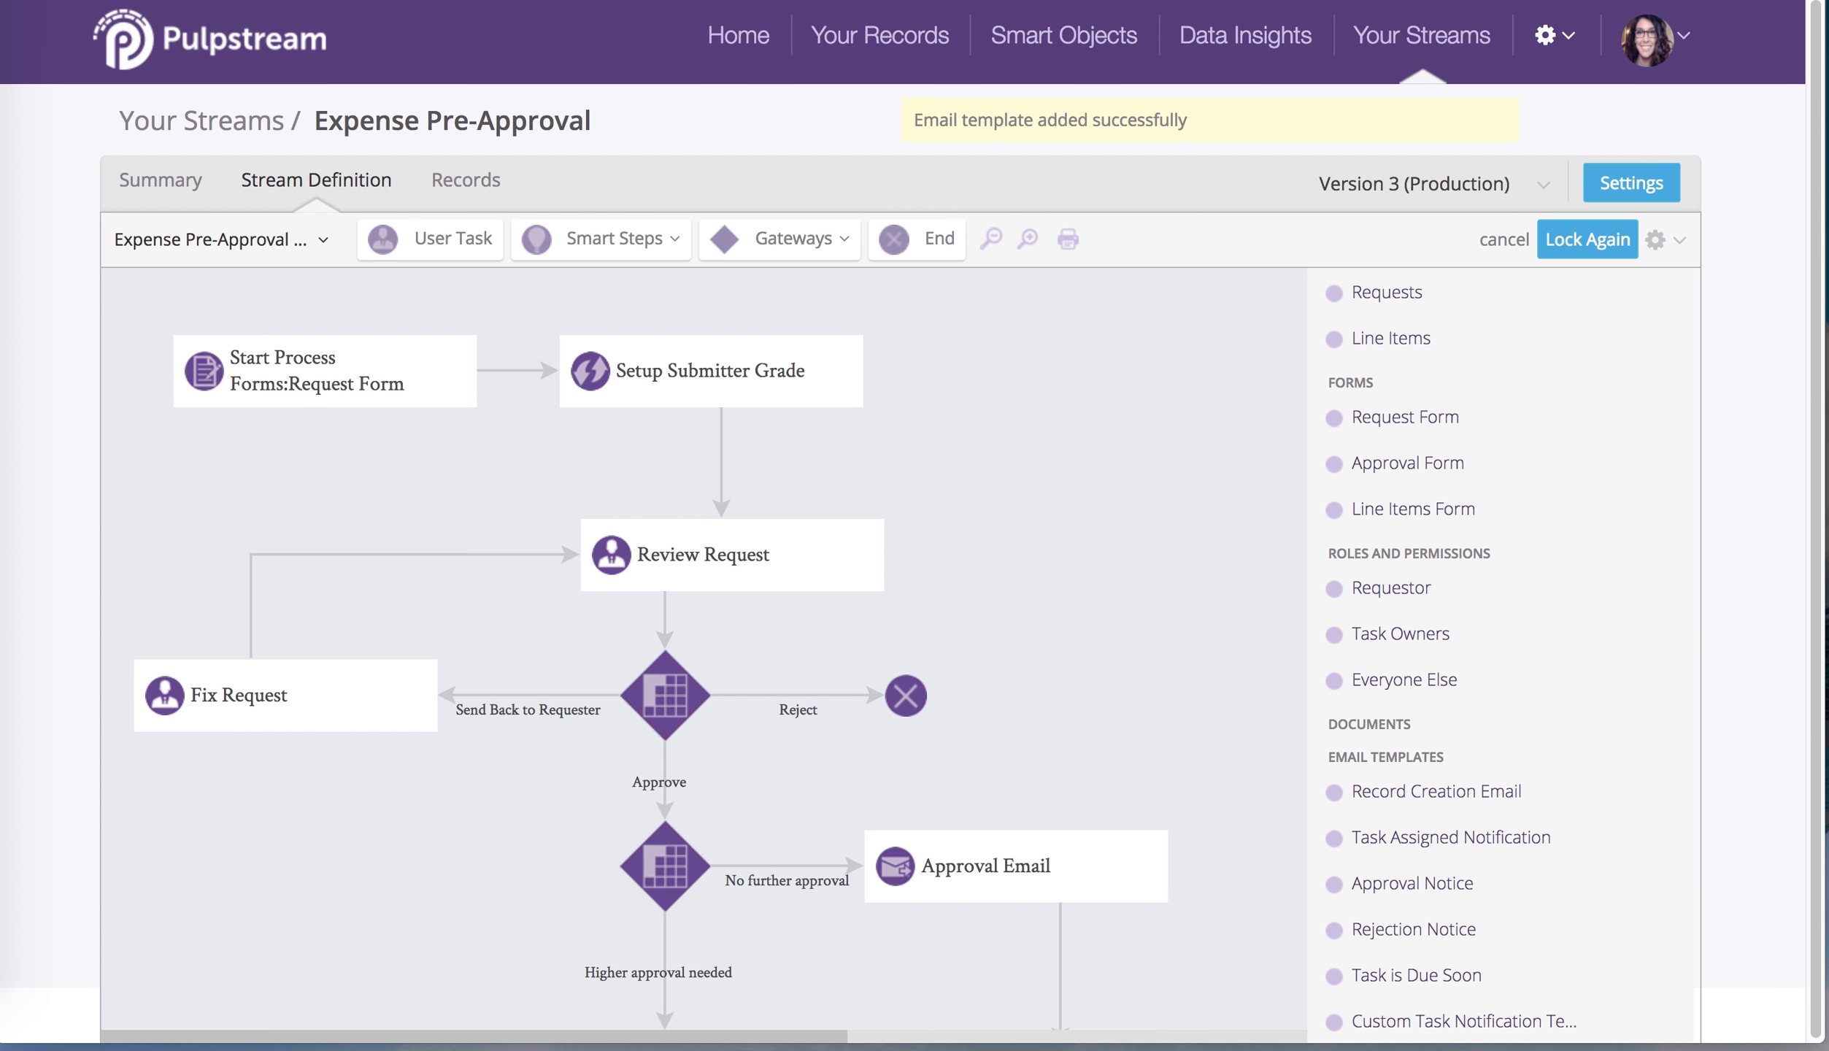
# Disable the Review Request task's default assignment notification email and show its event actions
pyautogui.scroll(-2, 1577, 765)
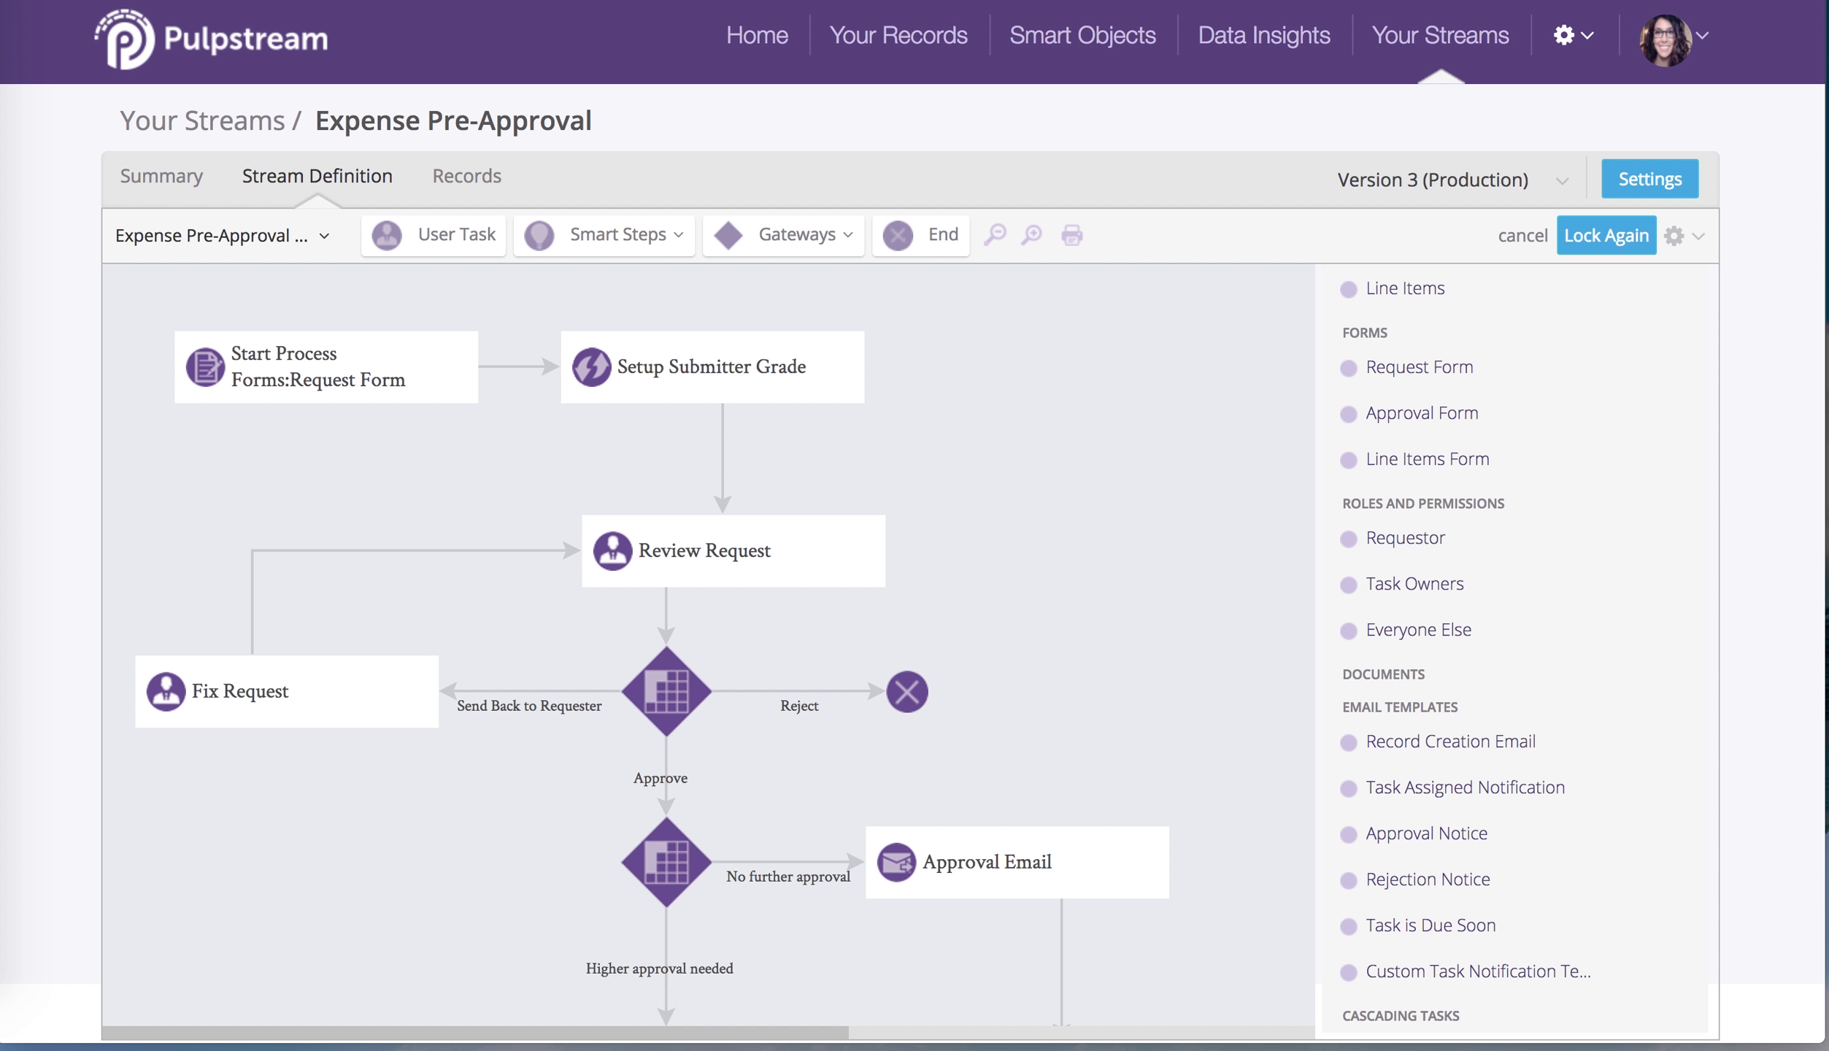
pyautogui.doubleClick(730, 556)
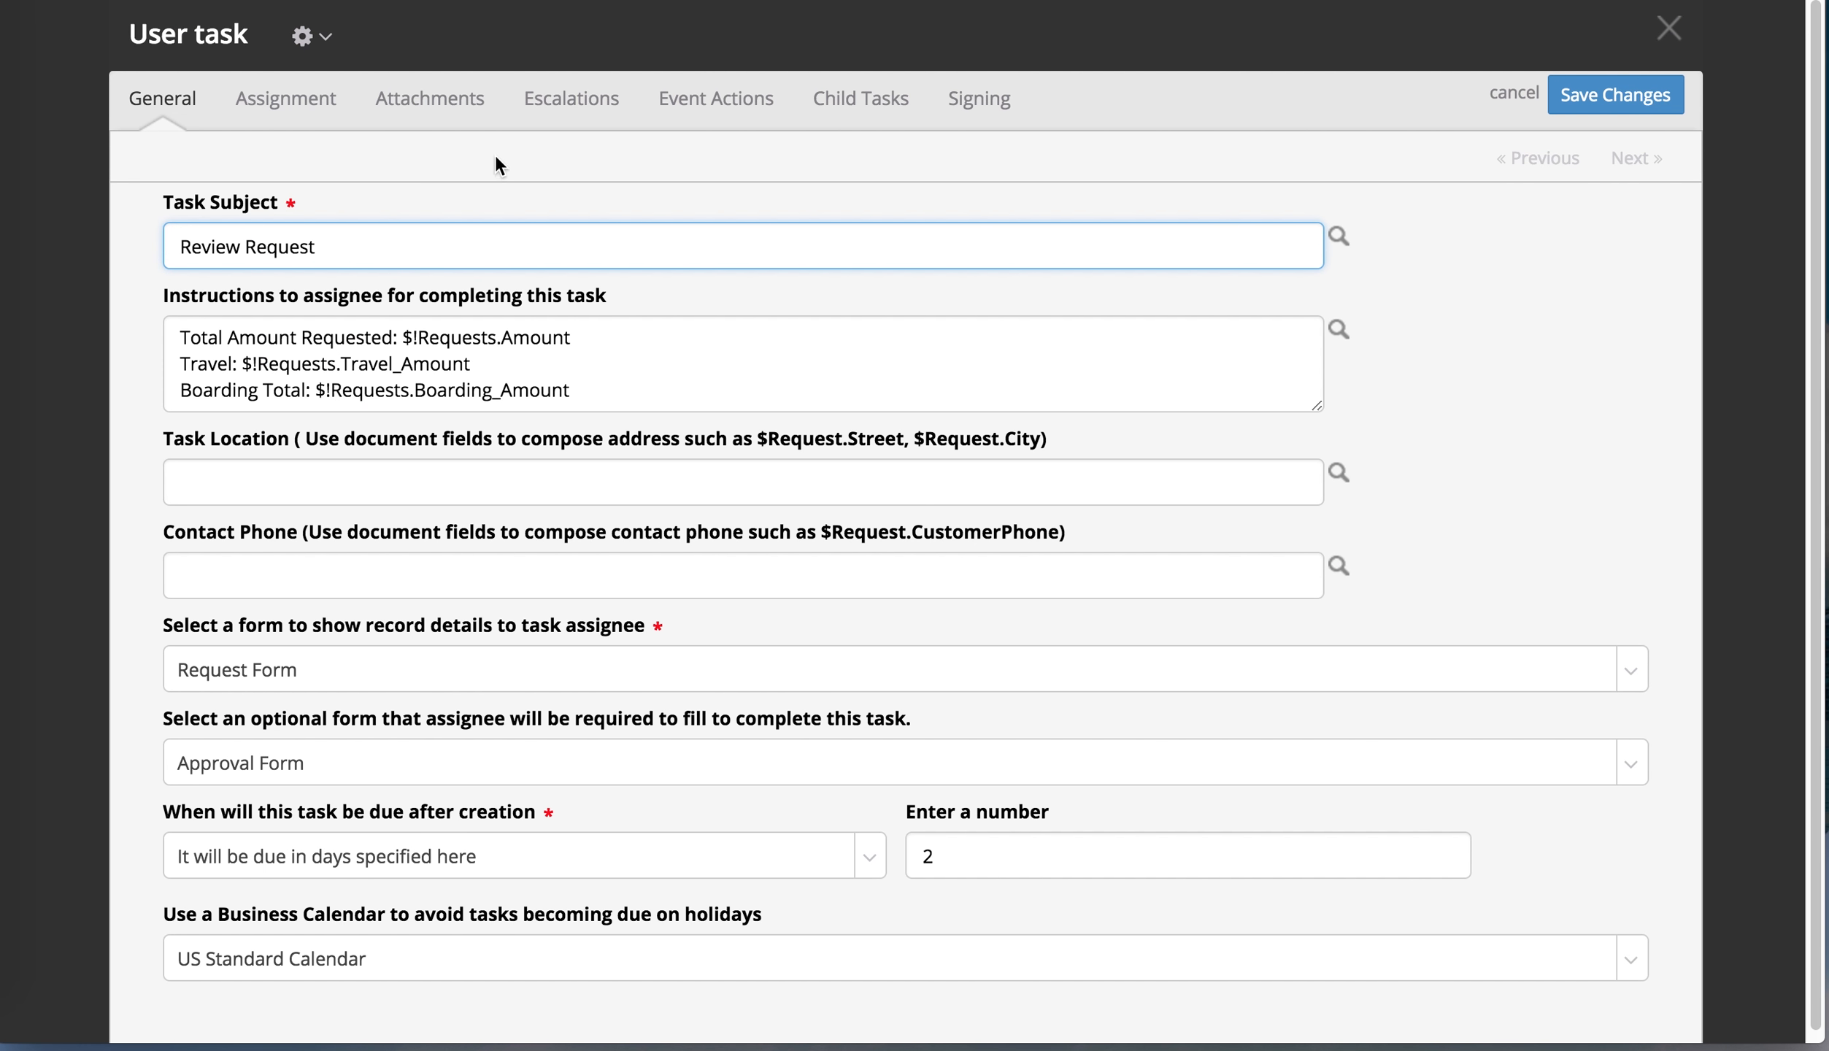
pyautogui.click(290, 104)
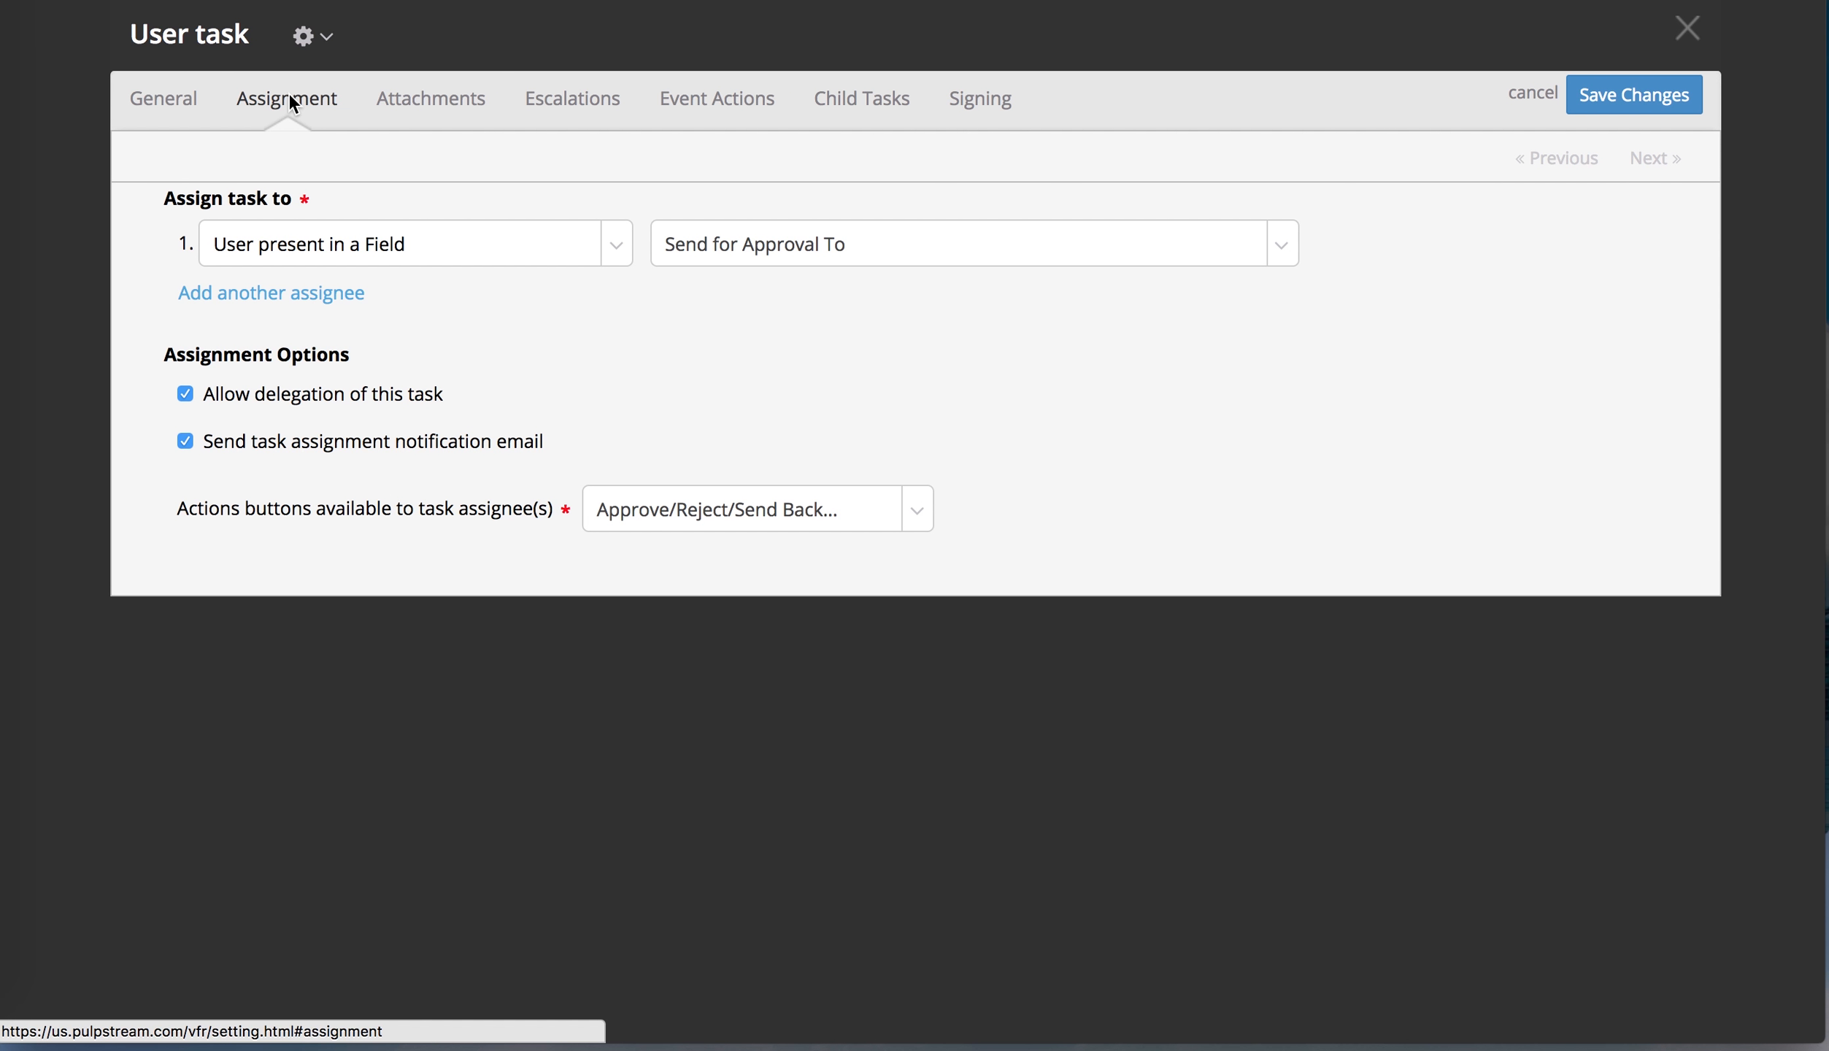
pyautogui.click(185, 443)
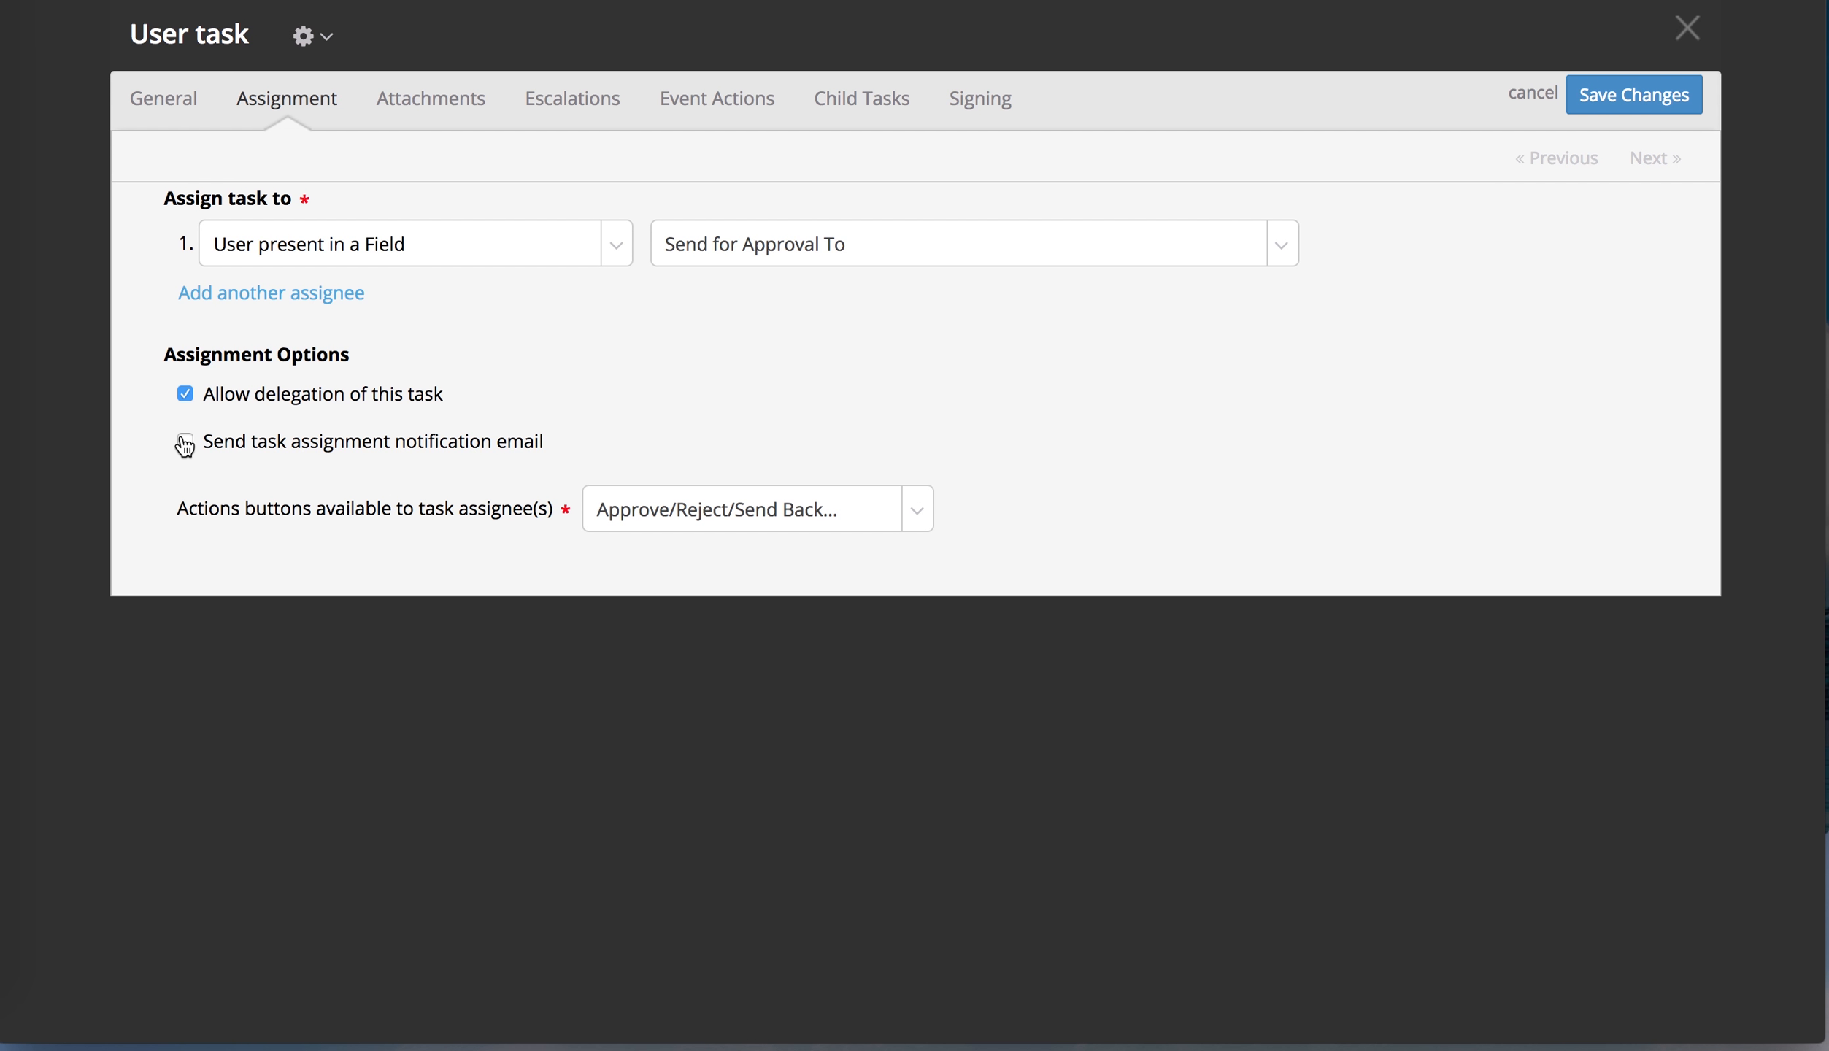
pyautogui.click(718, 102)
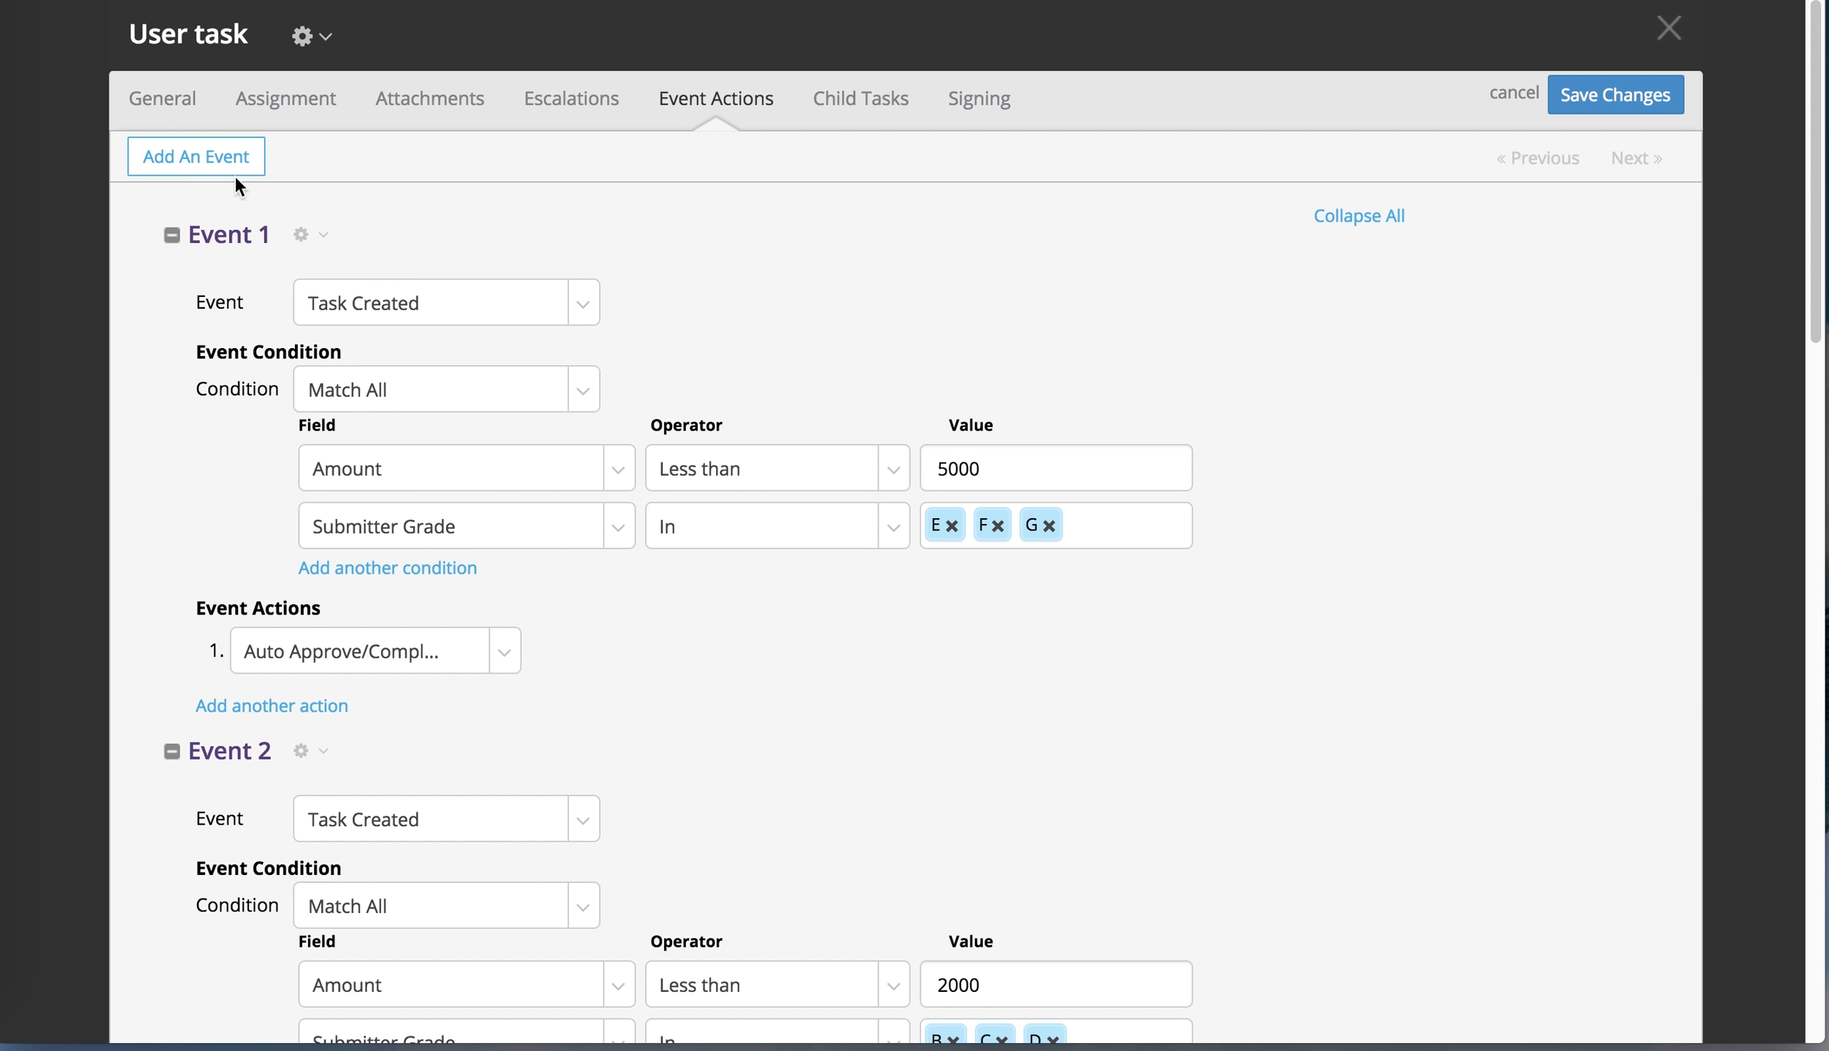
# Add Event 6 triggered on Task Created, with condition Always and a Send Email action
pyautogui.click(210, 162)
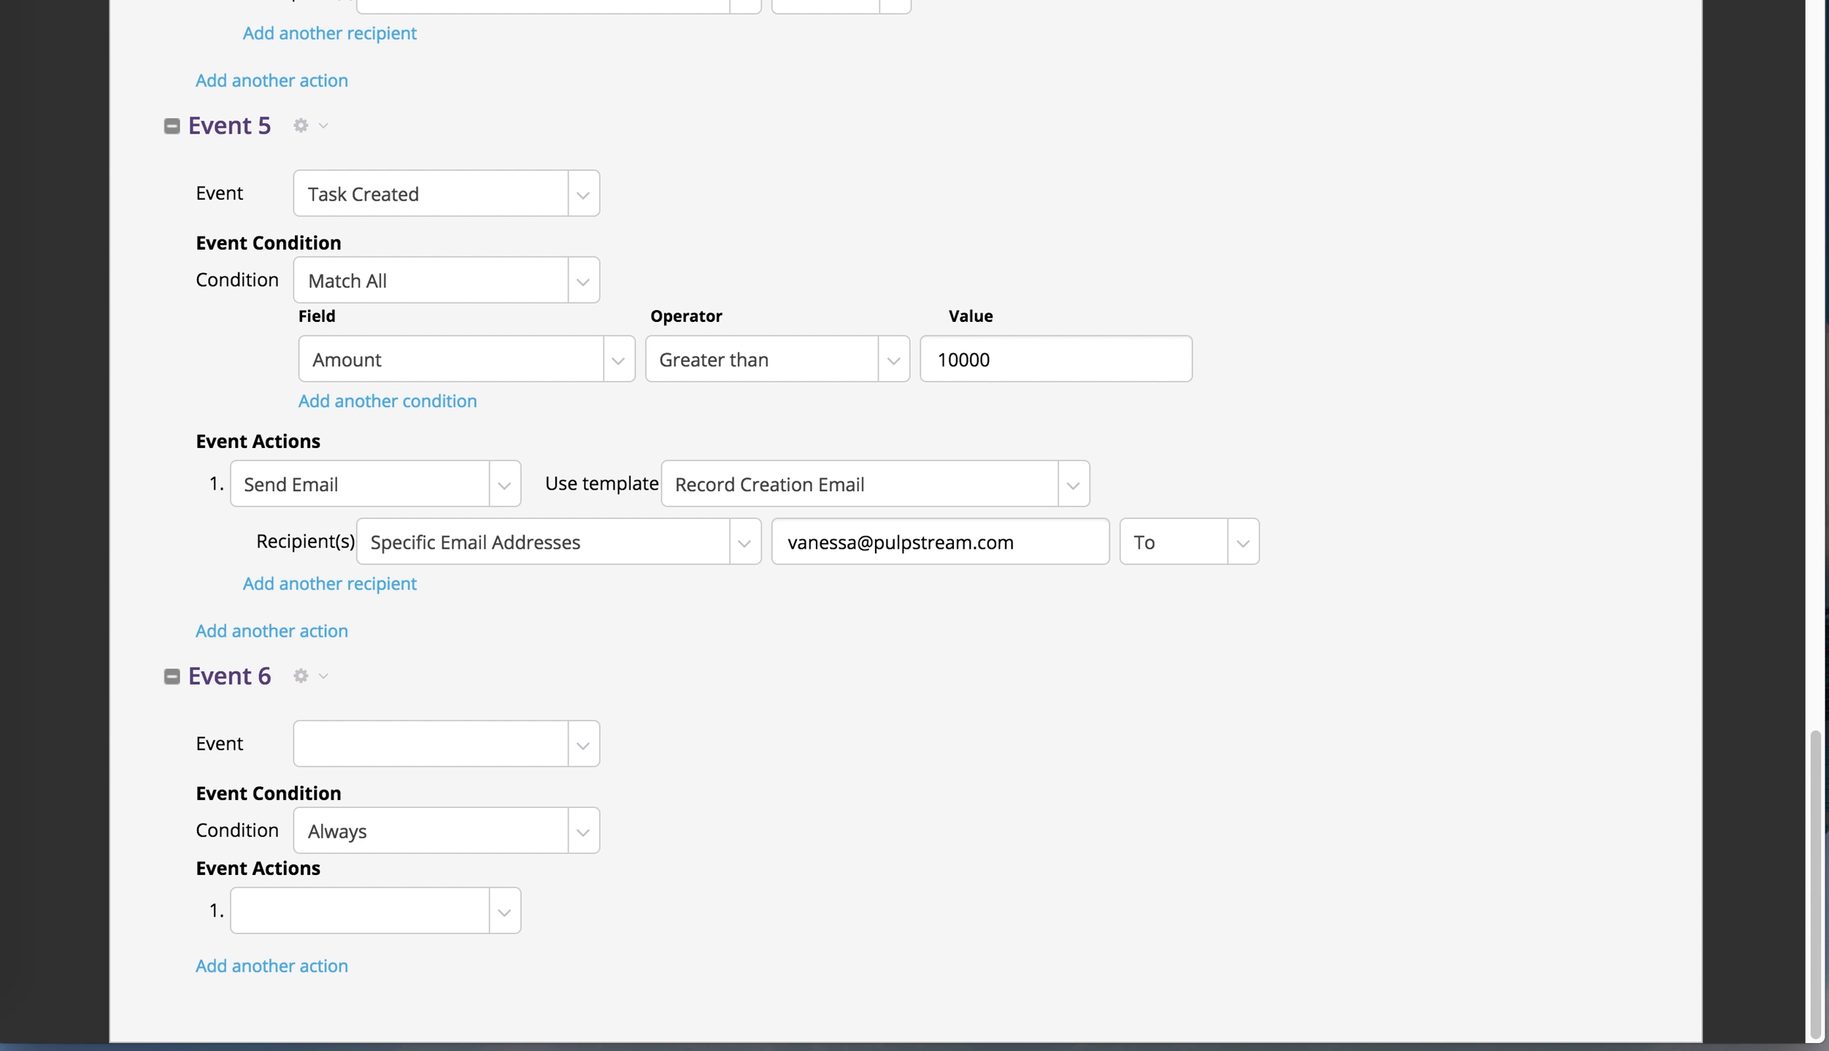
pyautogui.click(559, 746)
pyautogui.click(554, 816)
pyautogui.click(512, 832)
pyautogui.click(972, 843)
pyautogui.click(482, 912)
pyautogui.click(470, 799)
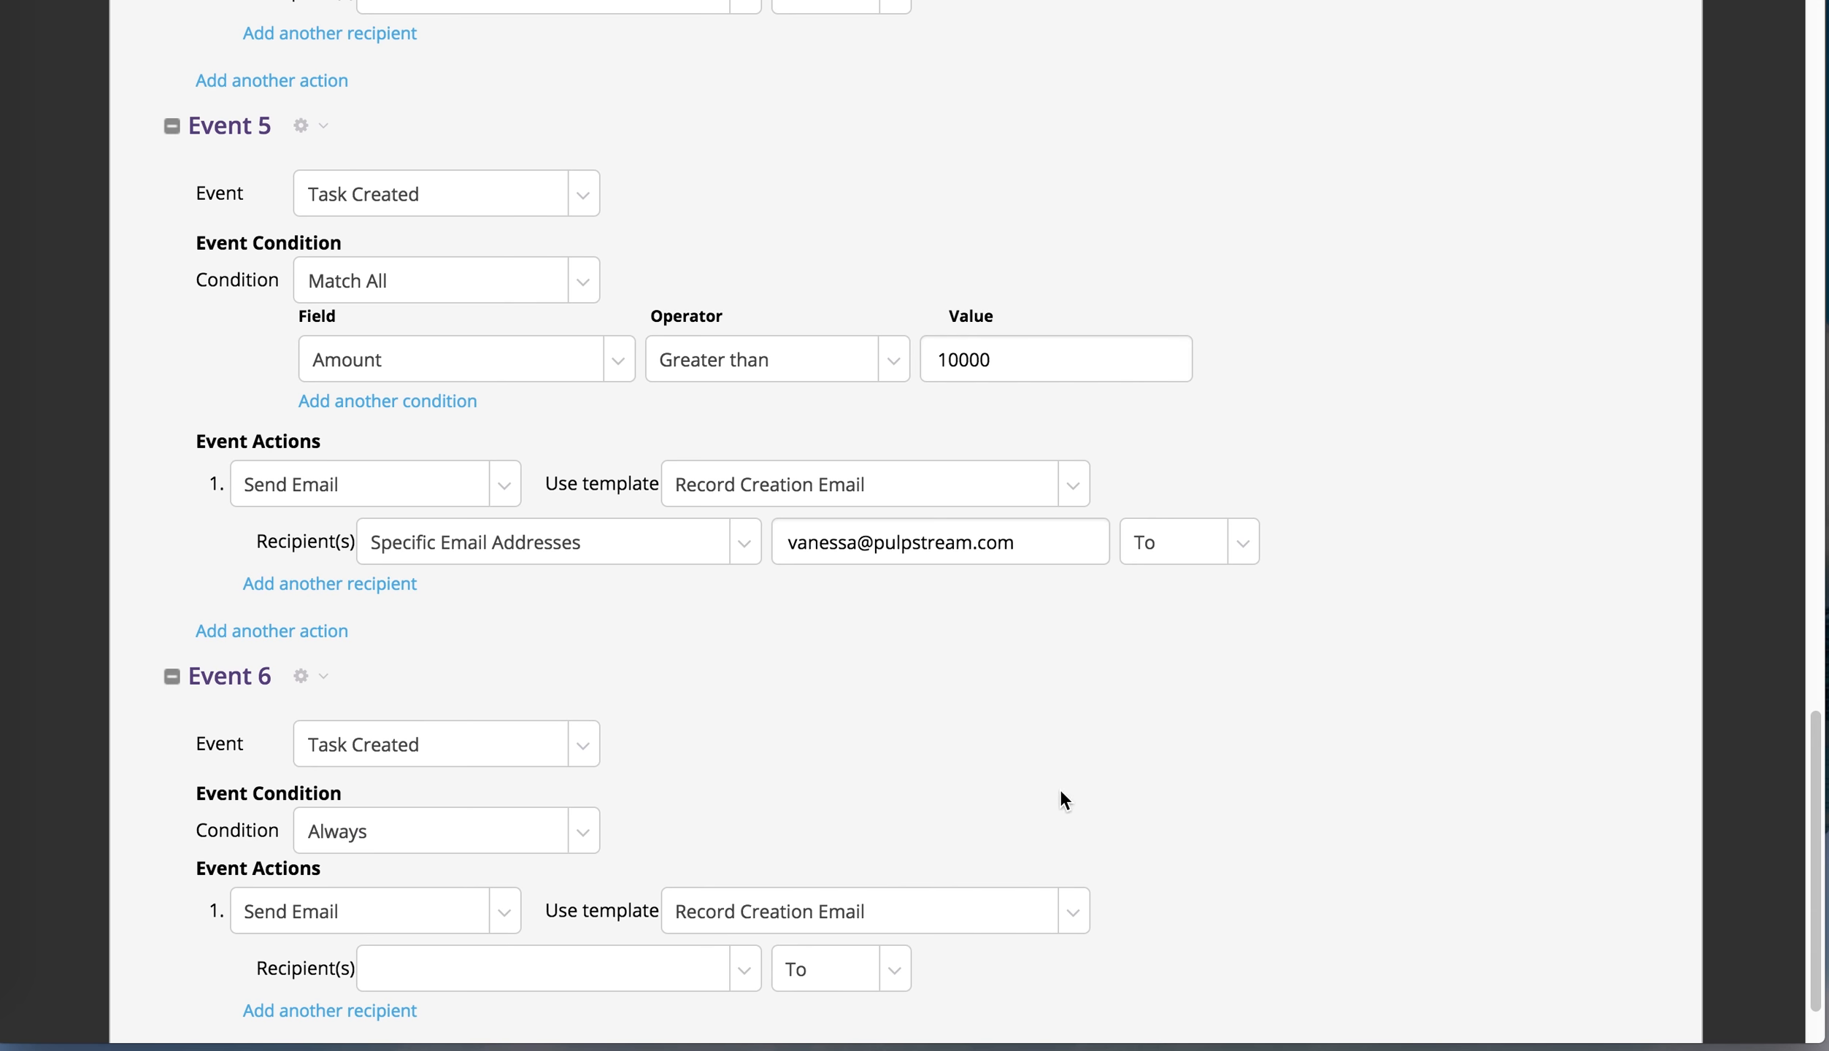
# Have the email use the Custom Task Notification template, go to the Task Owner, and save
pyautogui.scroll(-1, 1359, 792)
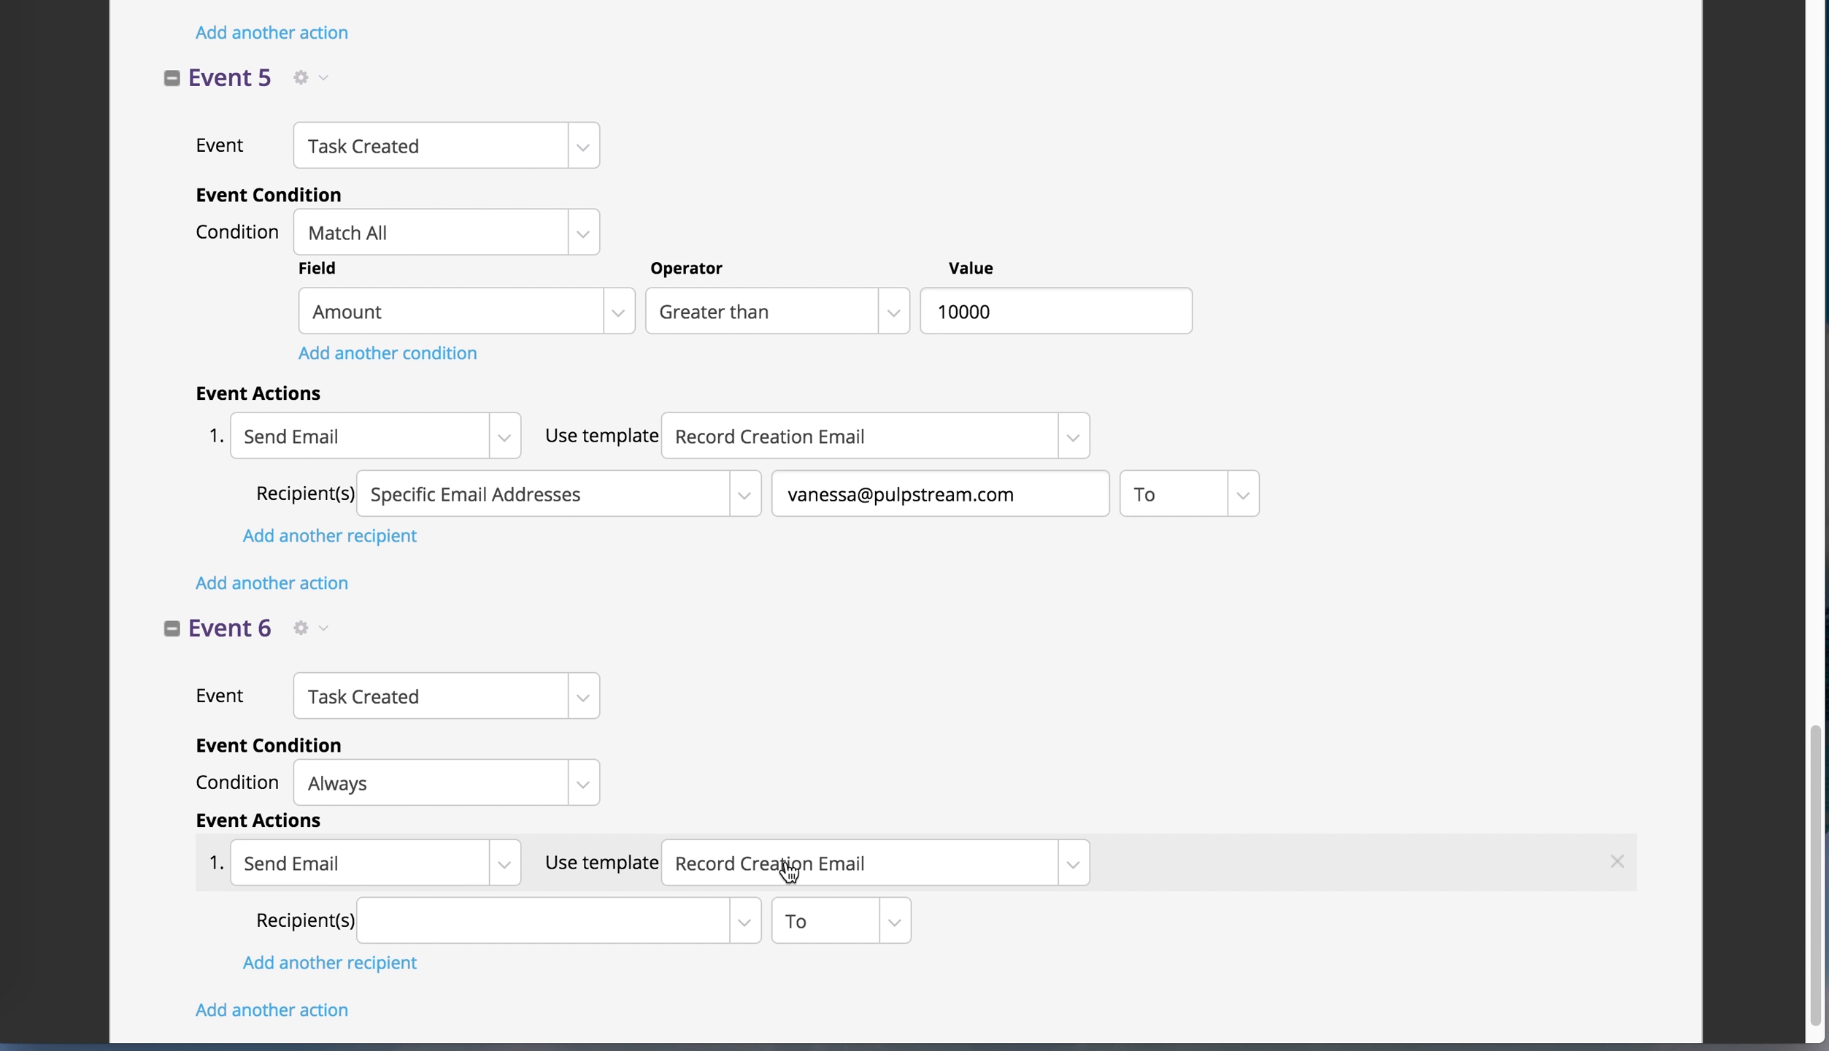
pyautogui.click(788, 867)
pyautogui.click(852, 815)
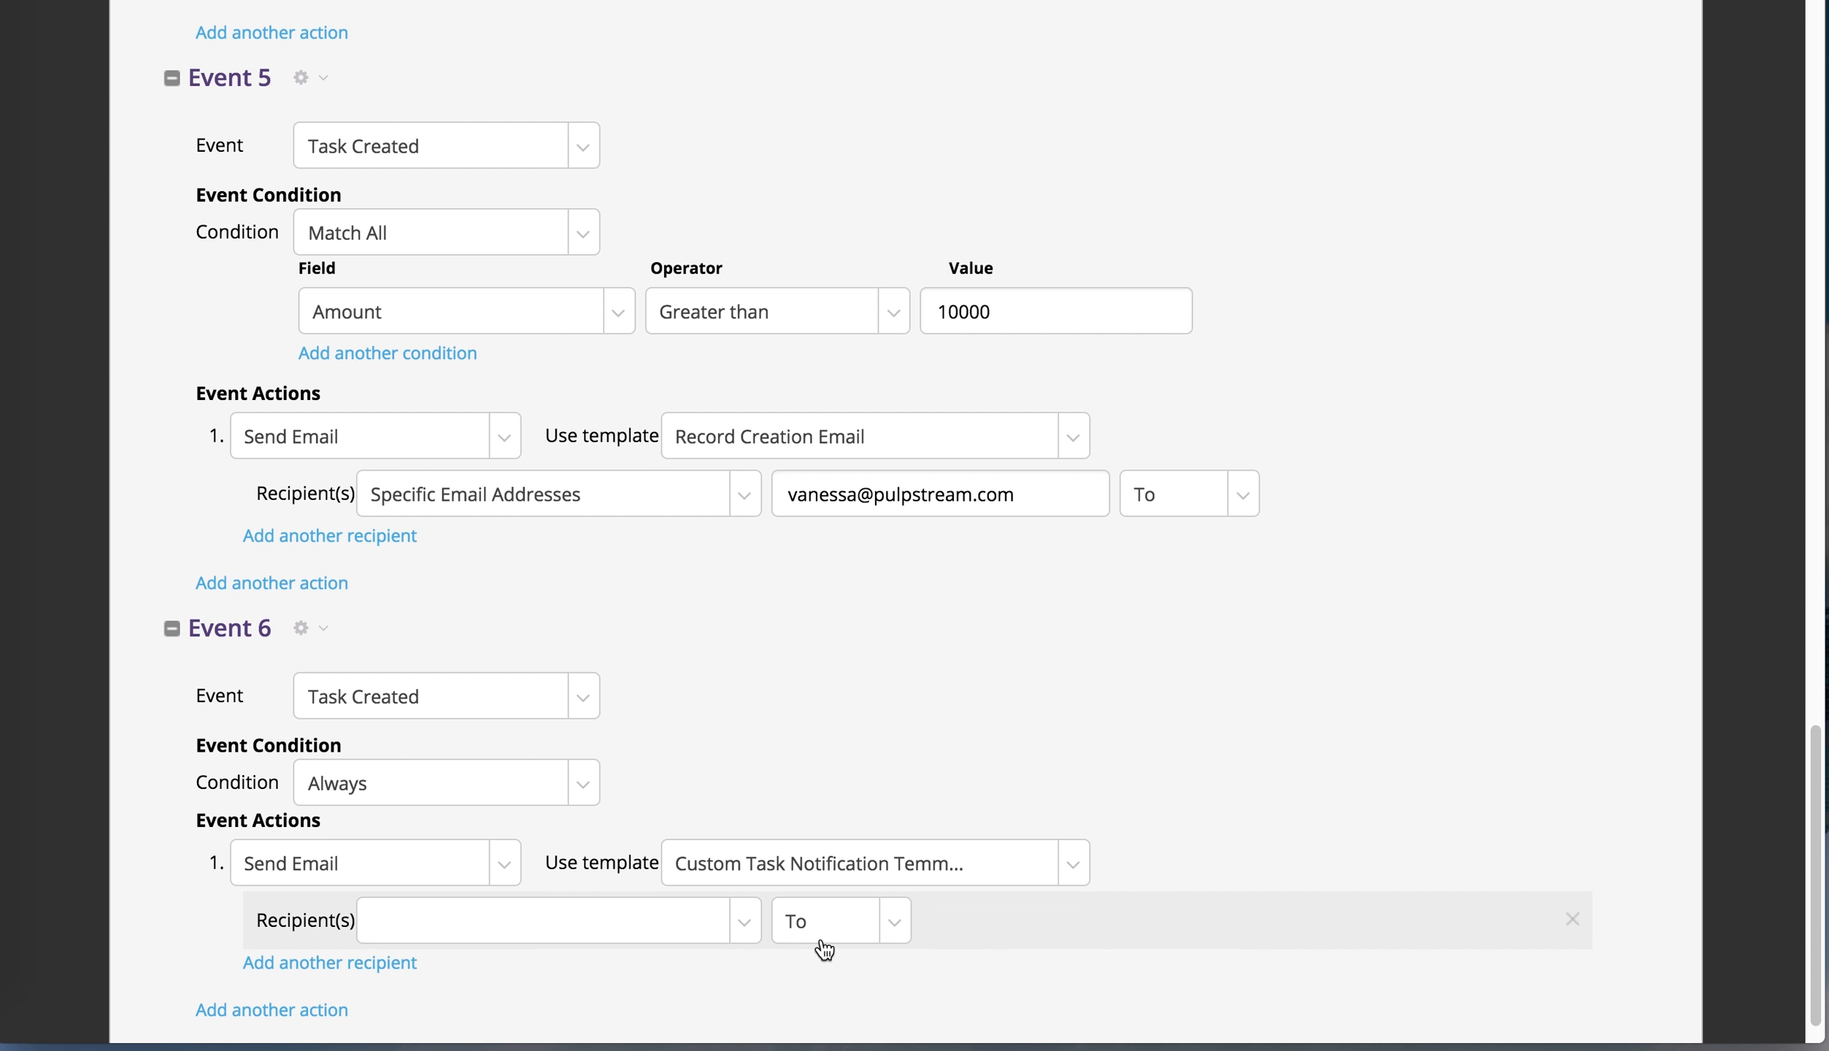
pyautogui.click(668, 920)
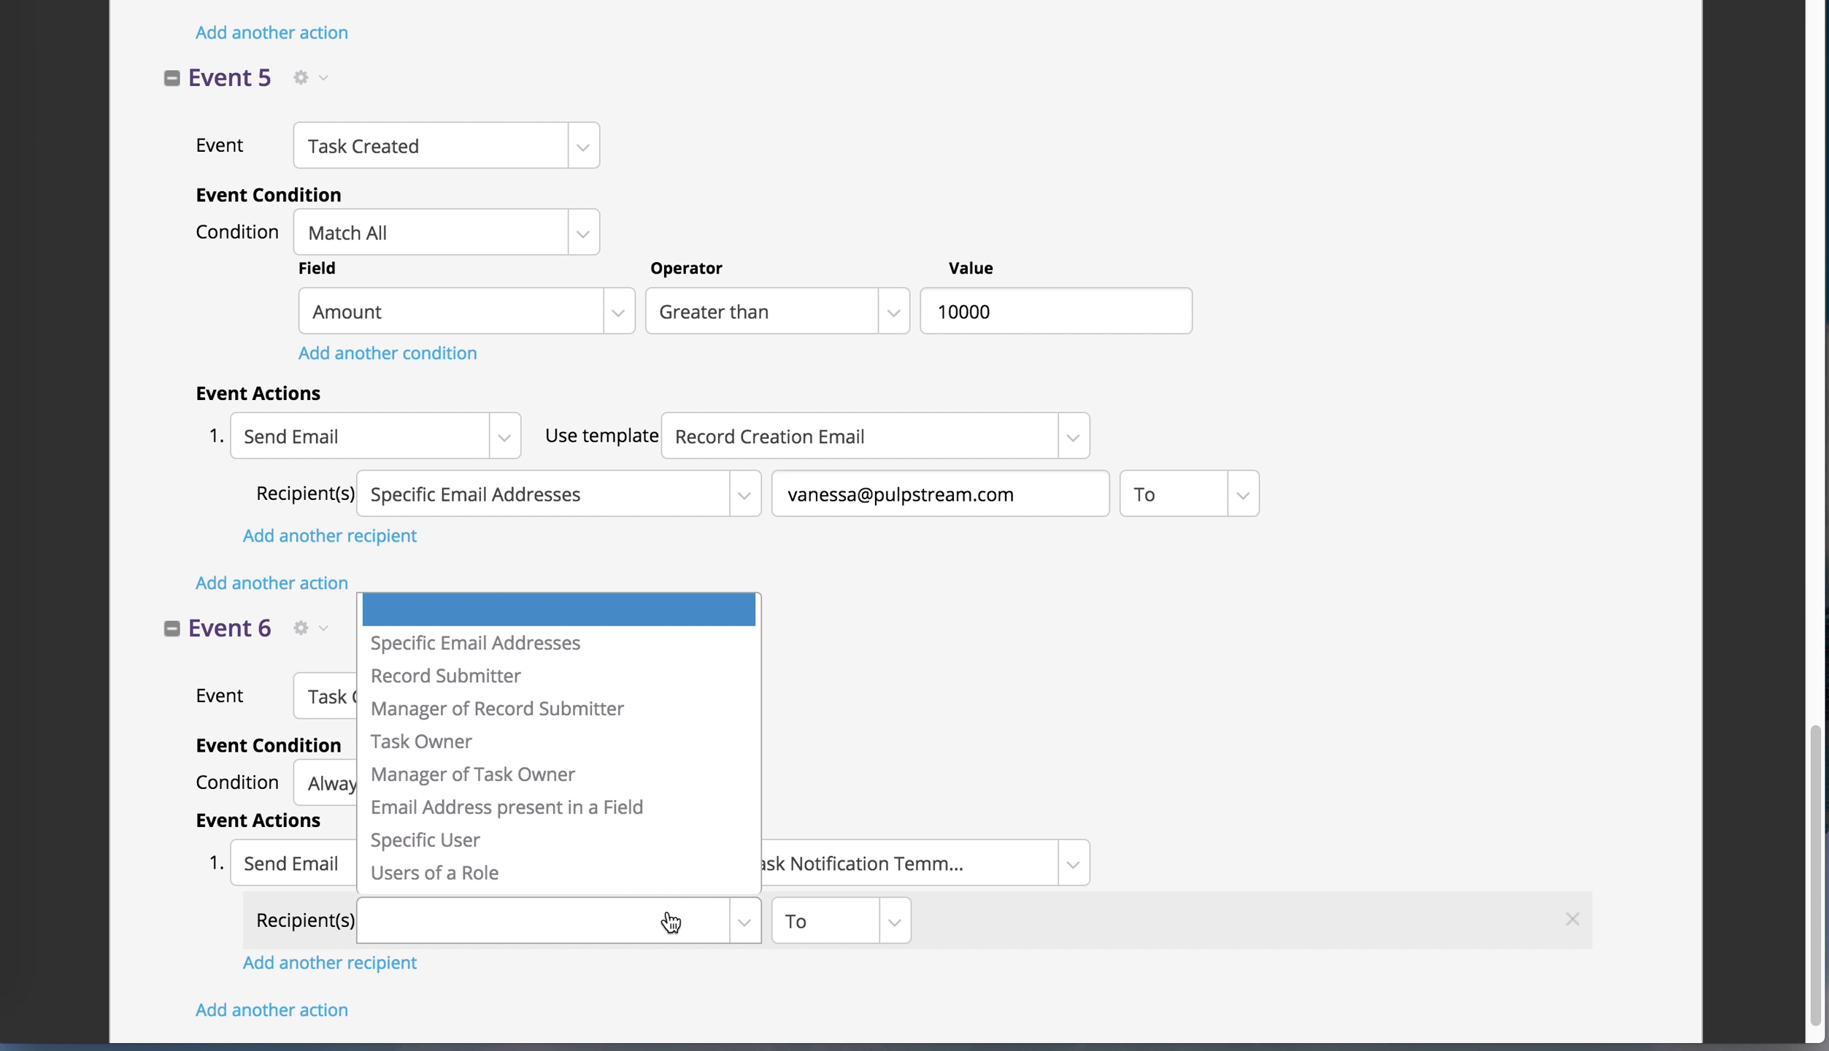
pyautogui.click(633, 743)
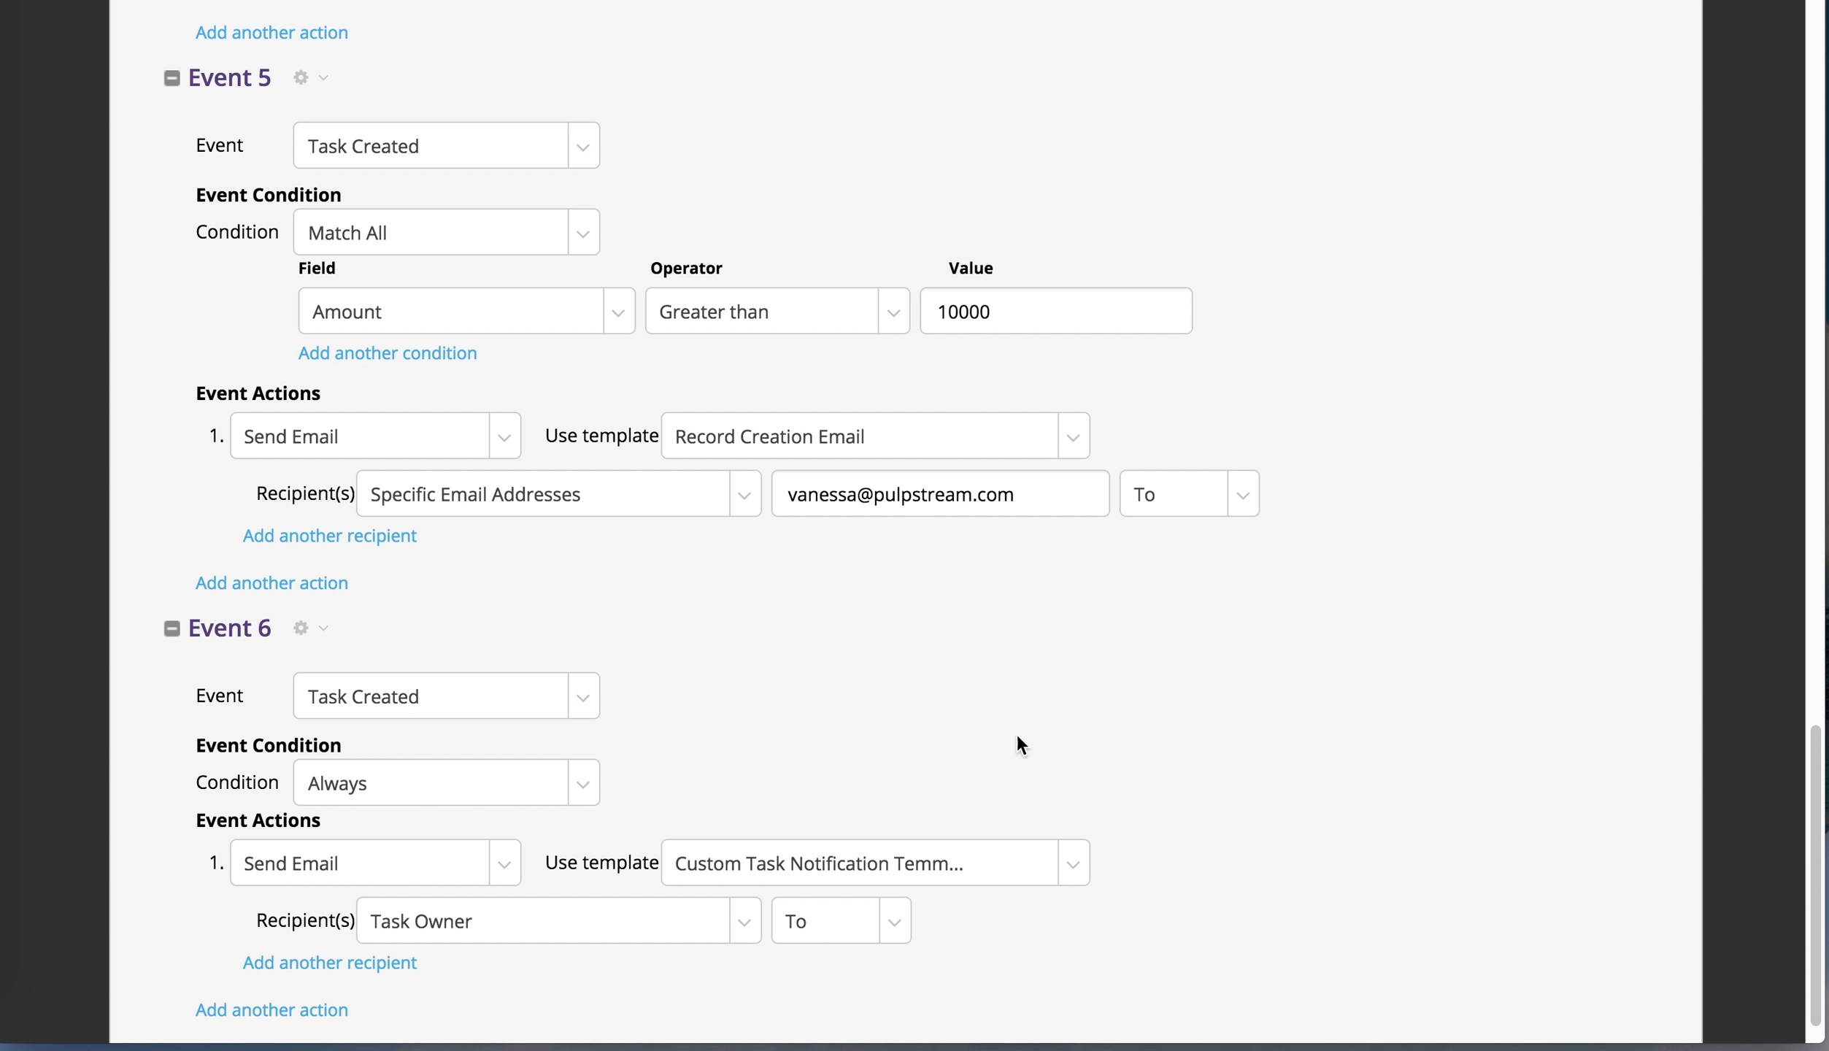
pyautogui.scroll(15, 1652, 842)
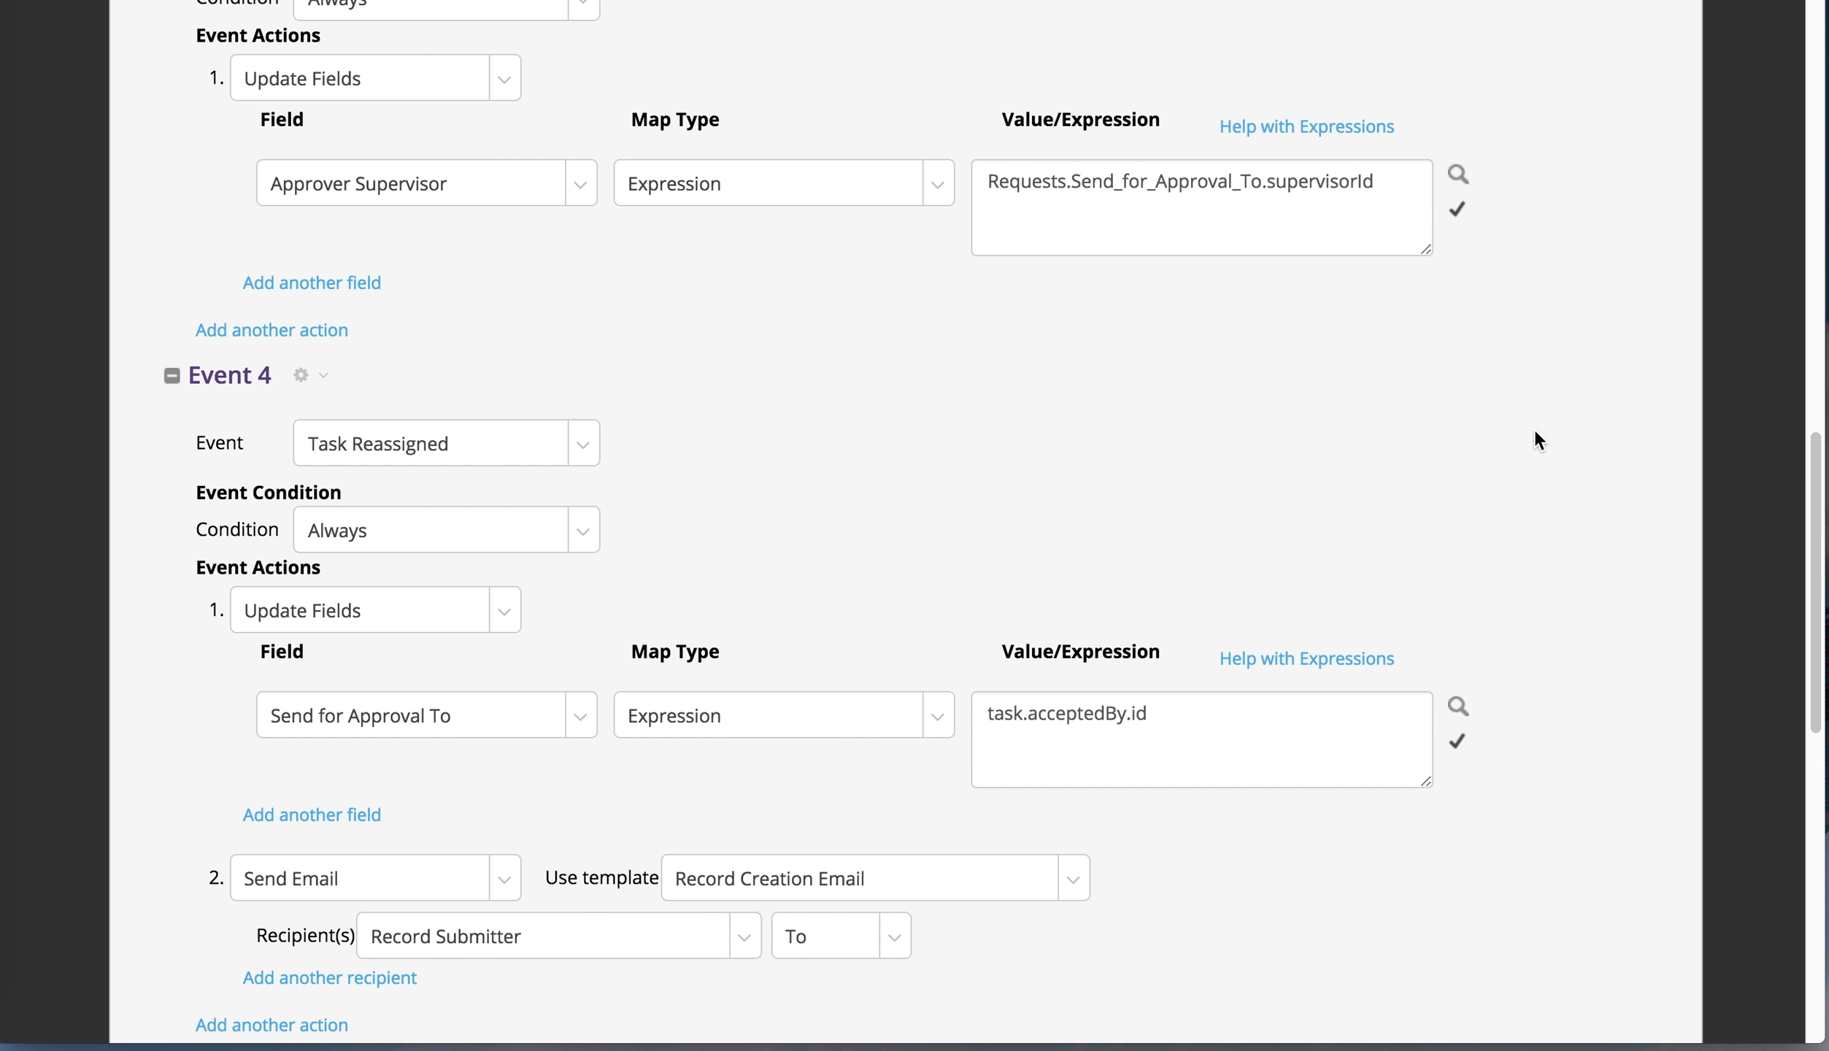
pyautogui.scroll(15, 1557, 690)
pyautogui.click(1611, 93)
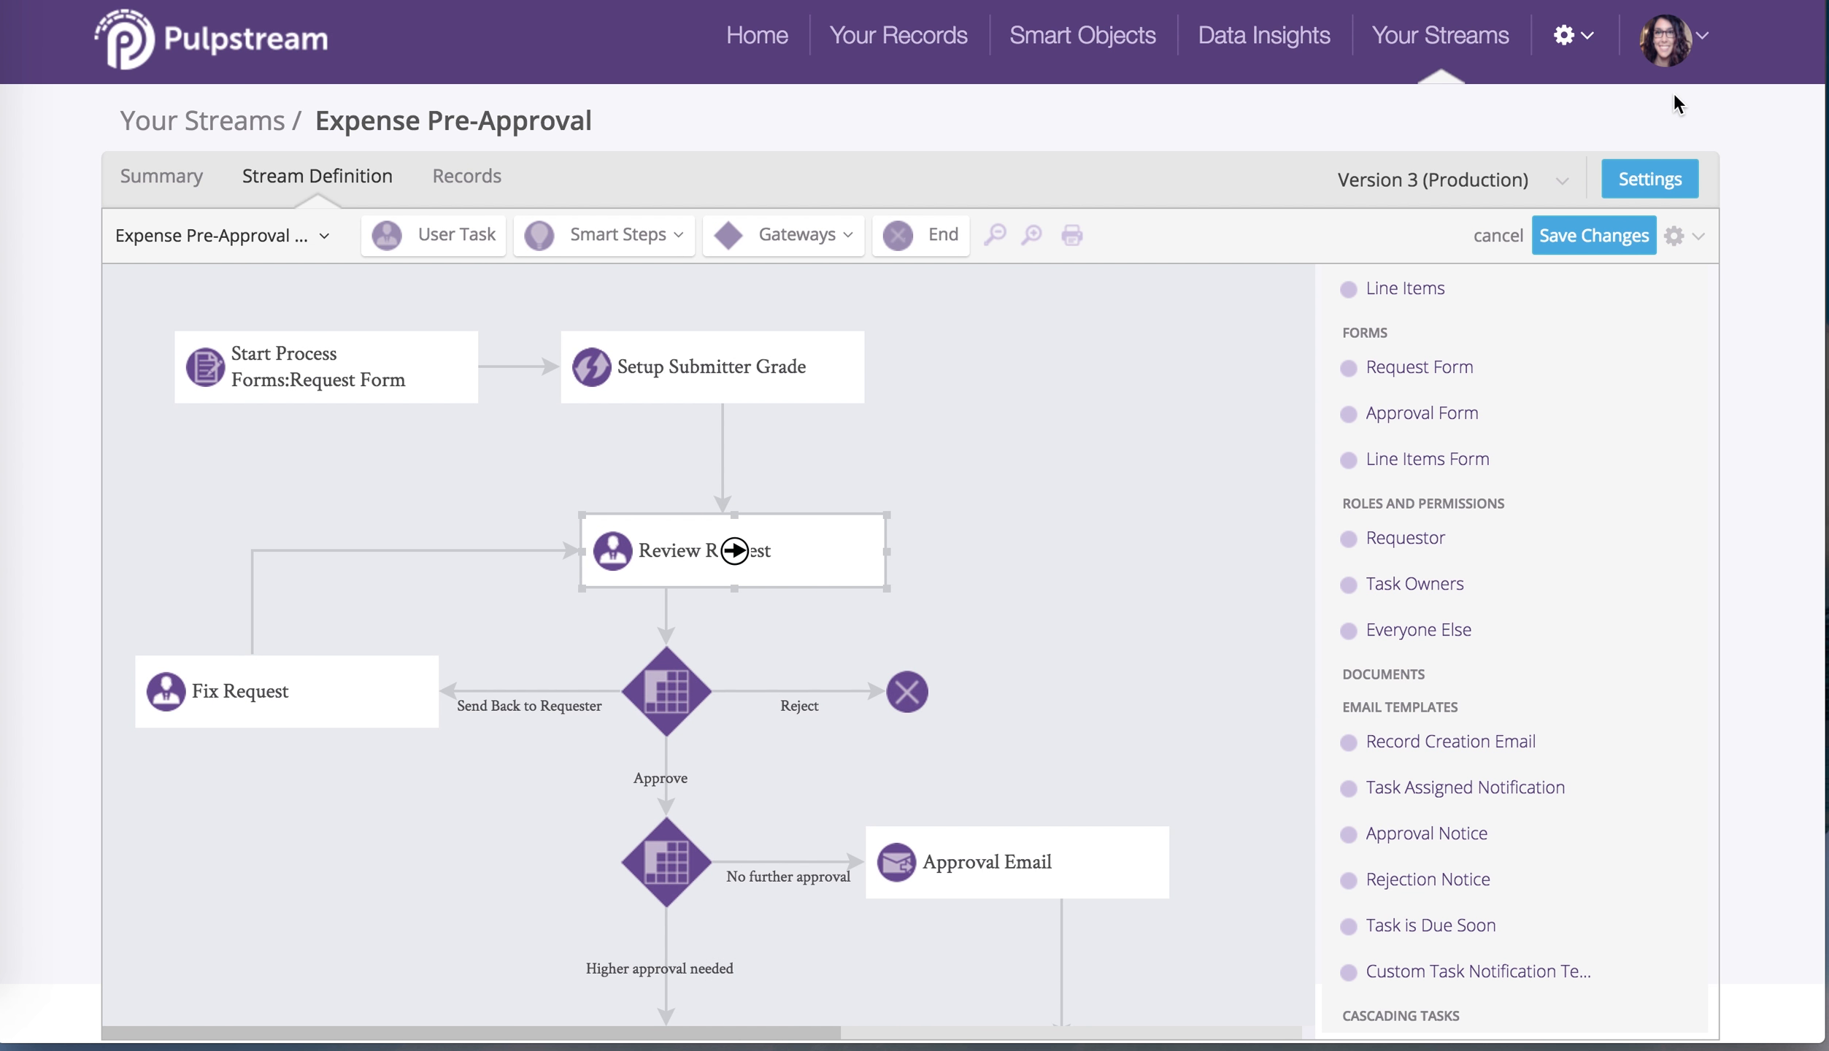
# Save the stream changes, glance at the Submit New Form list, and go to Your Records
pyautogui.click(1617, 235)
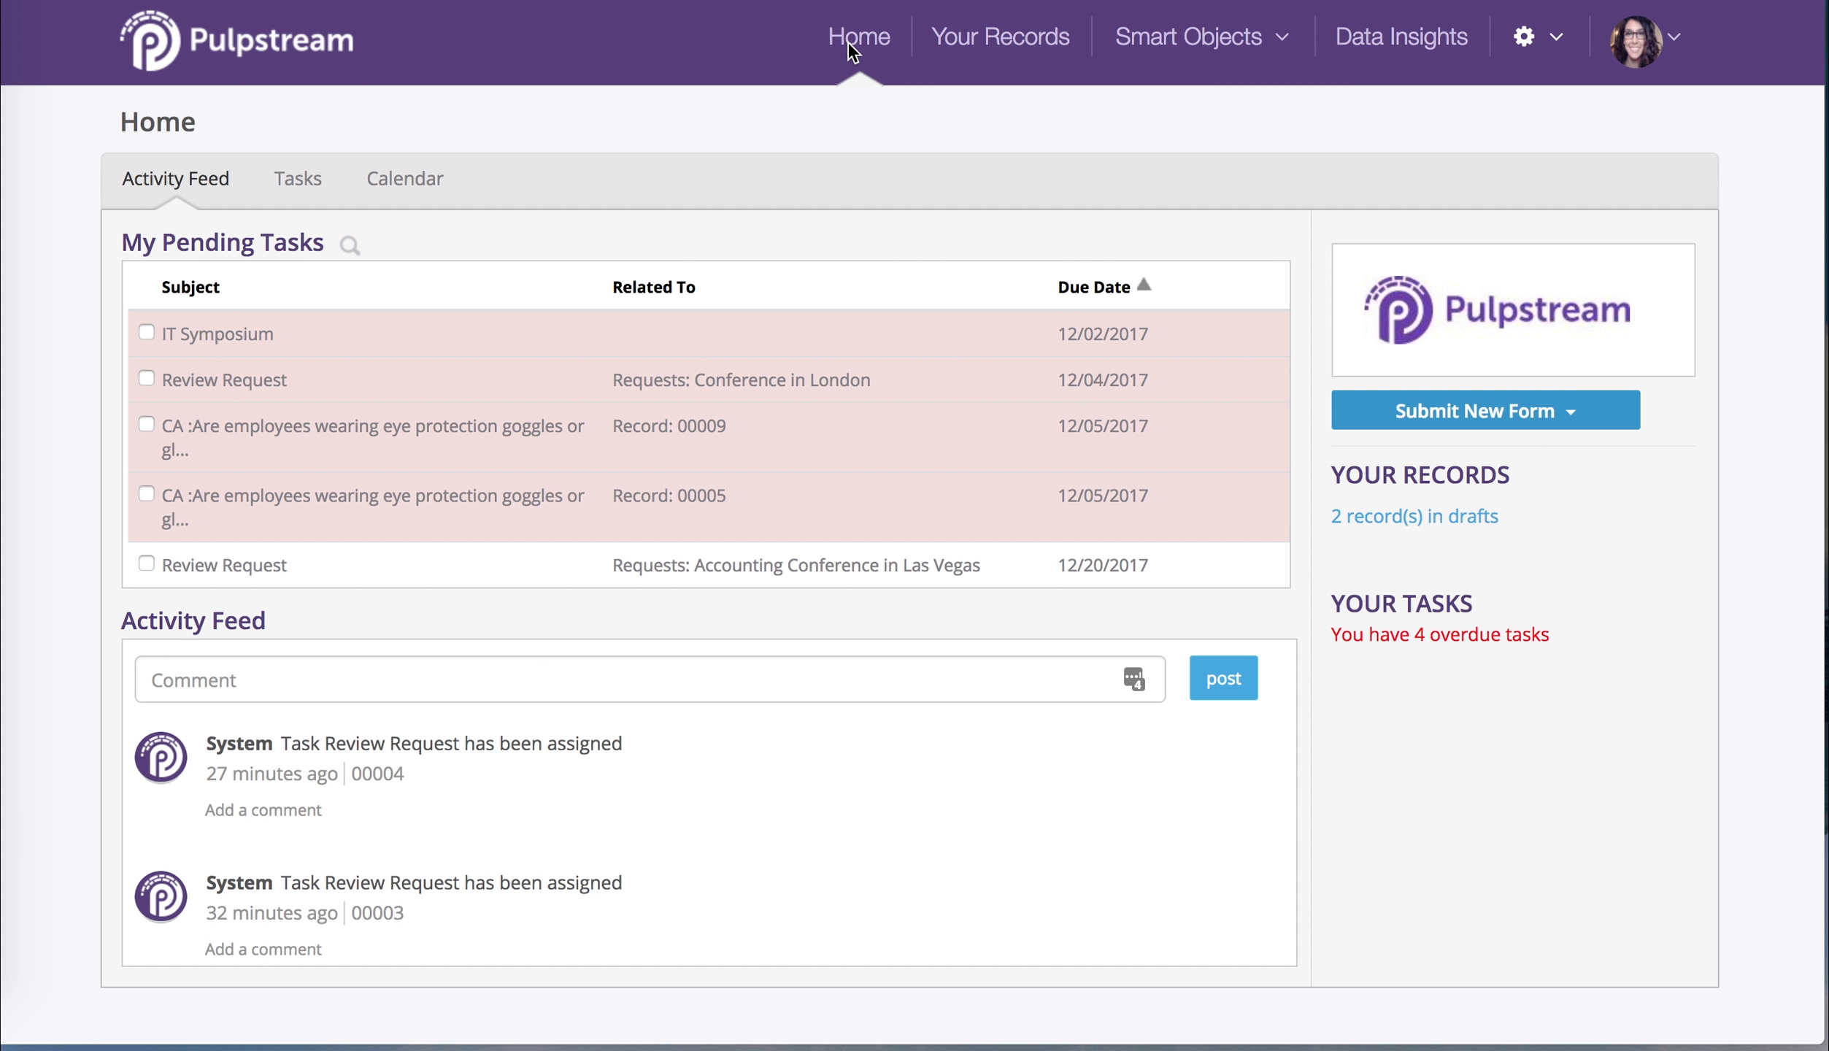
pyautogui.click(1543, 413)
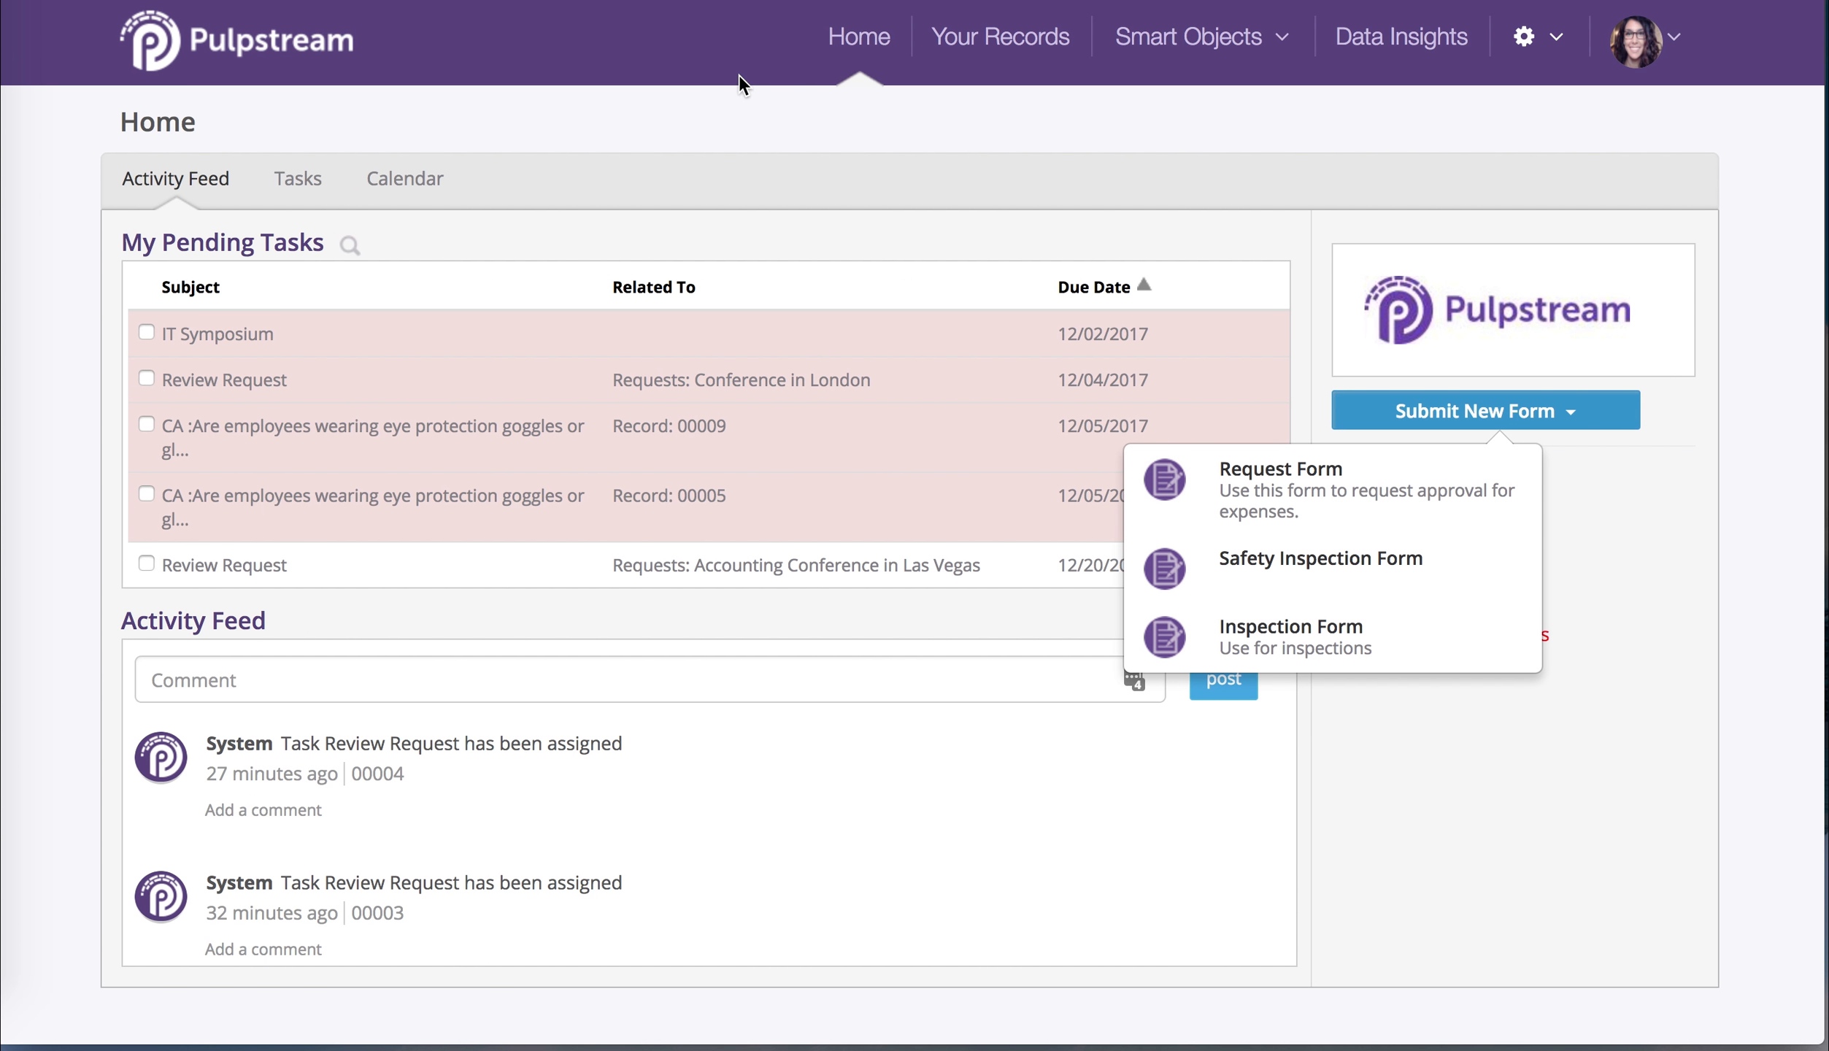
pyautogui.click(910, 123)
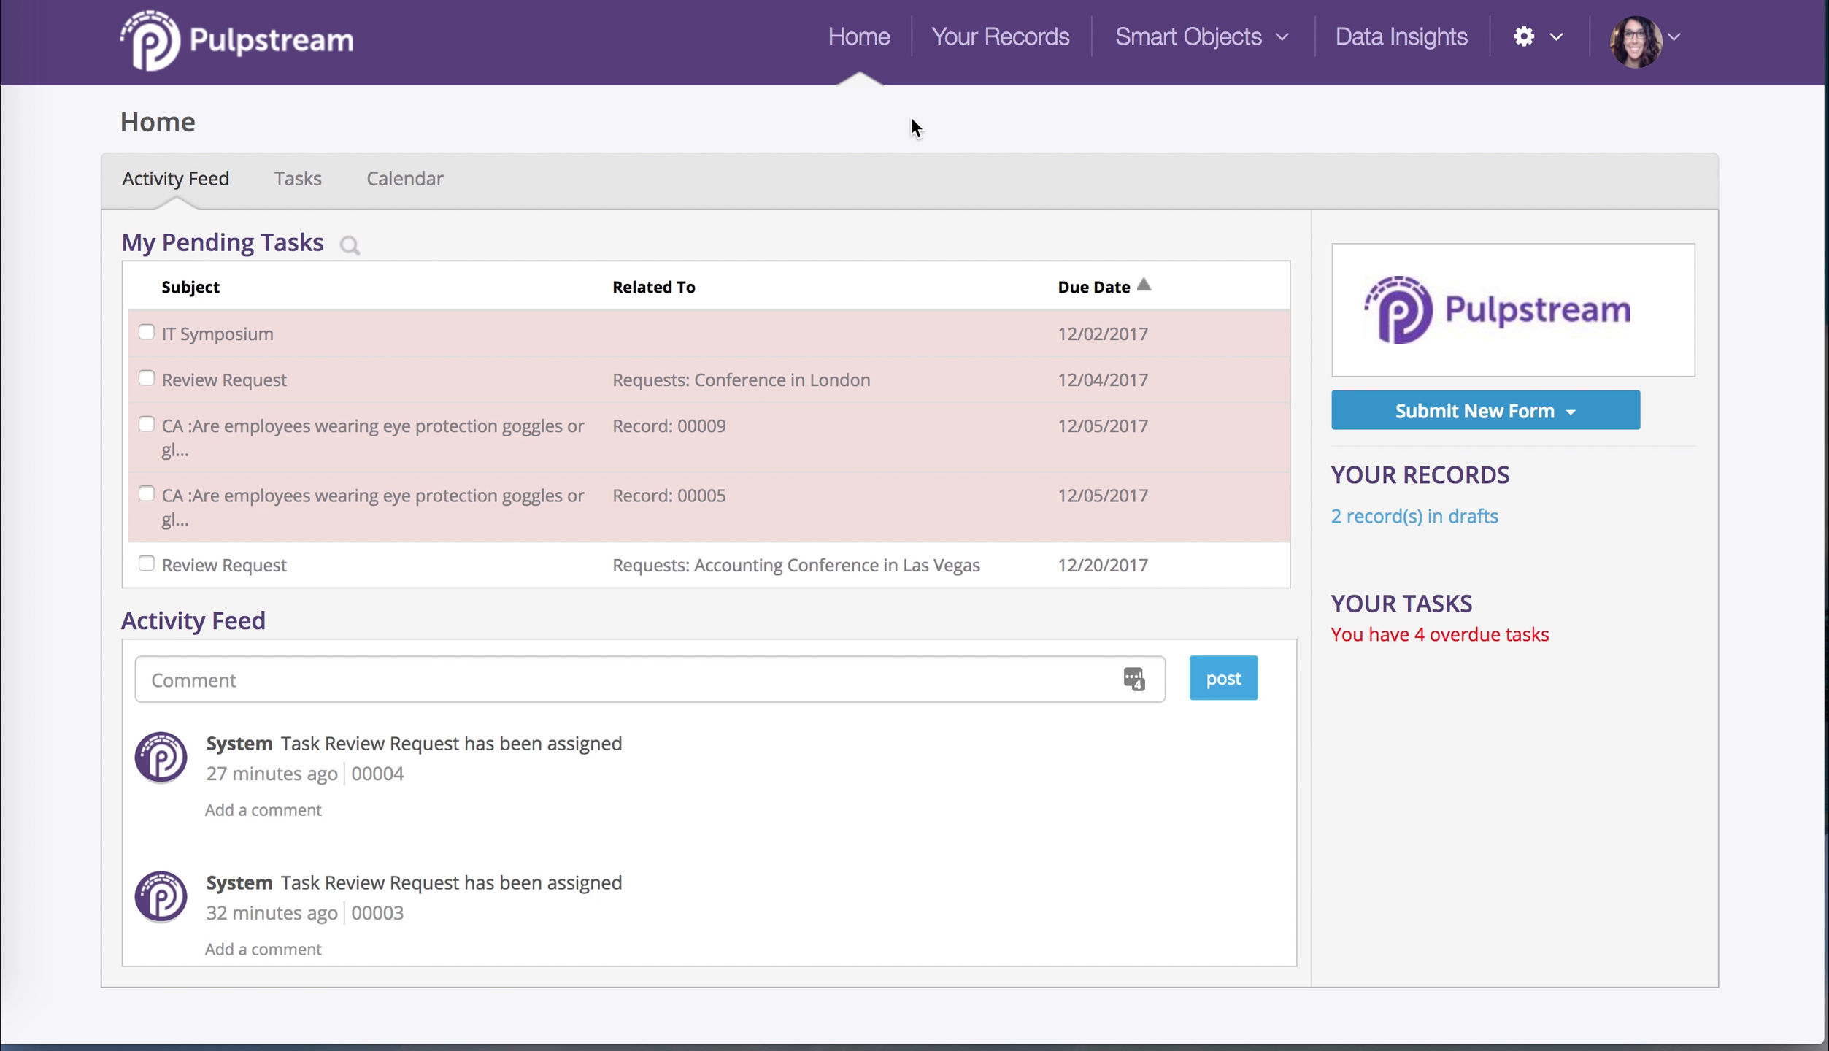
pyautogui.click(970, 51)
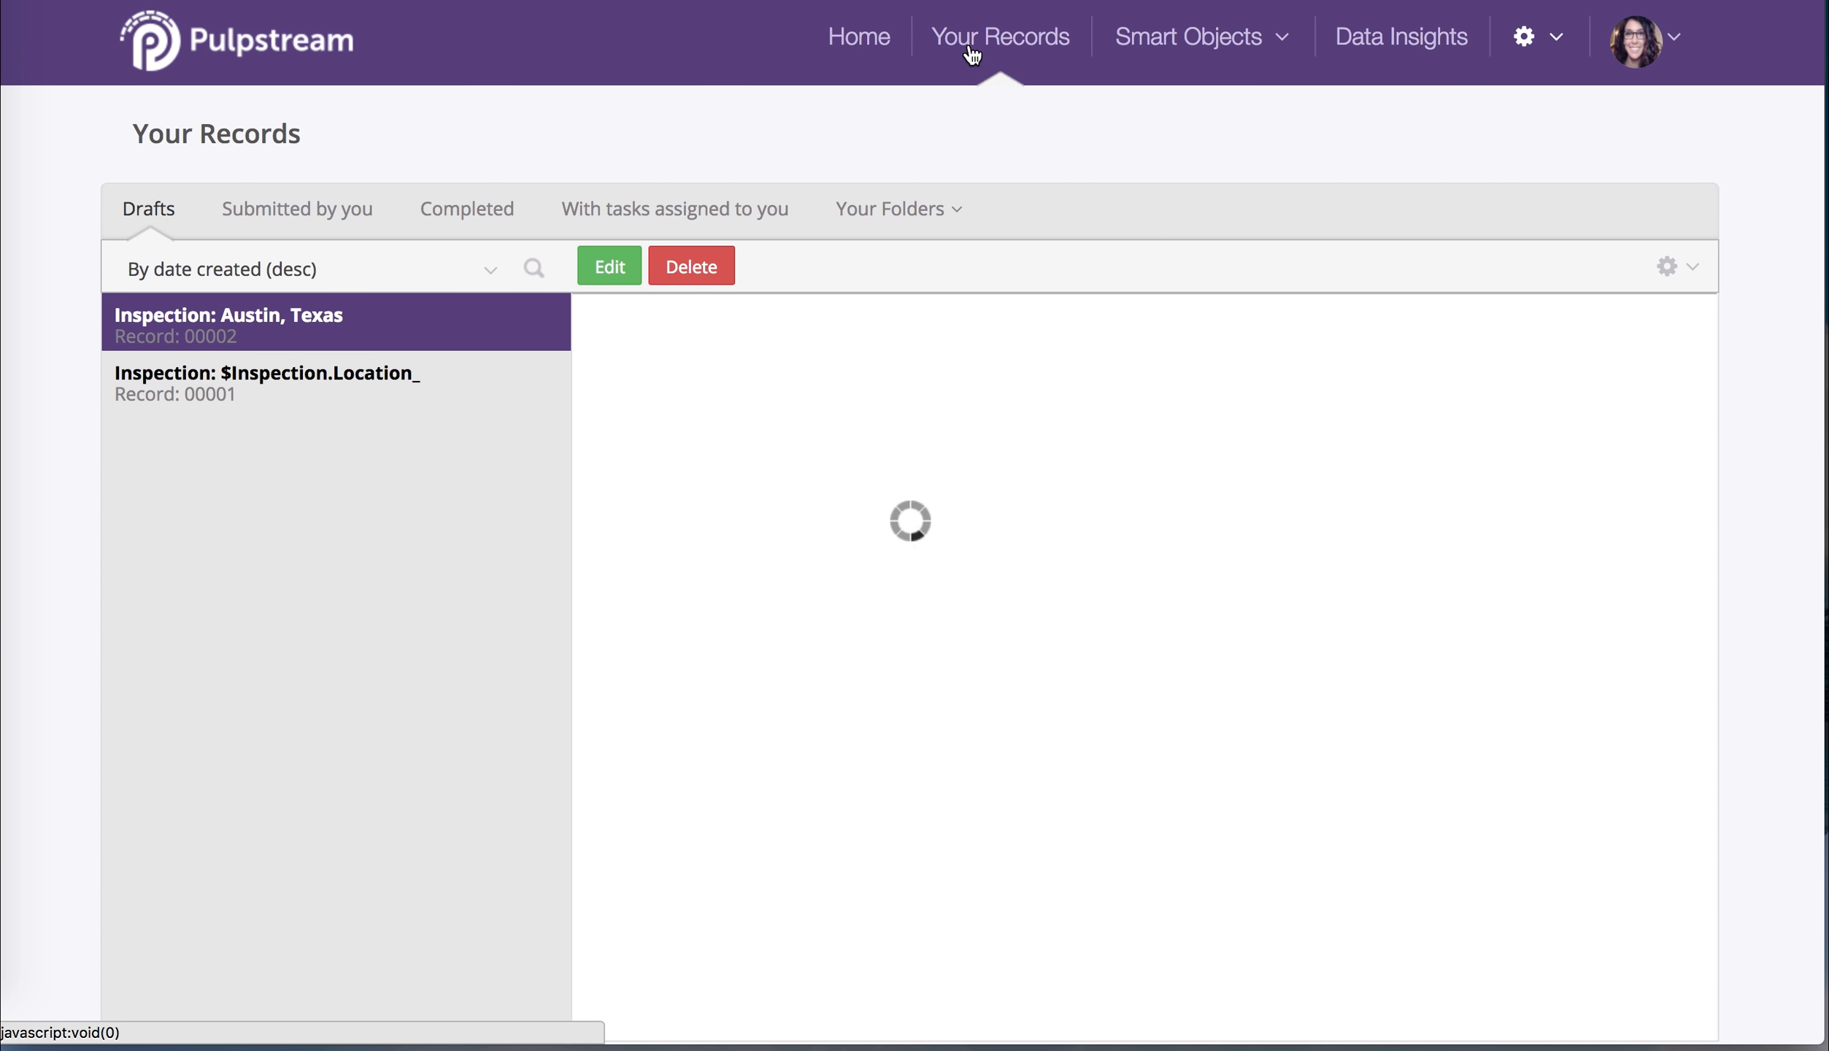
# List records Submitted by you and view the Chicago conference request's attachments
pyautogui.click(313, 217)
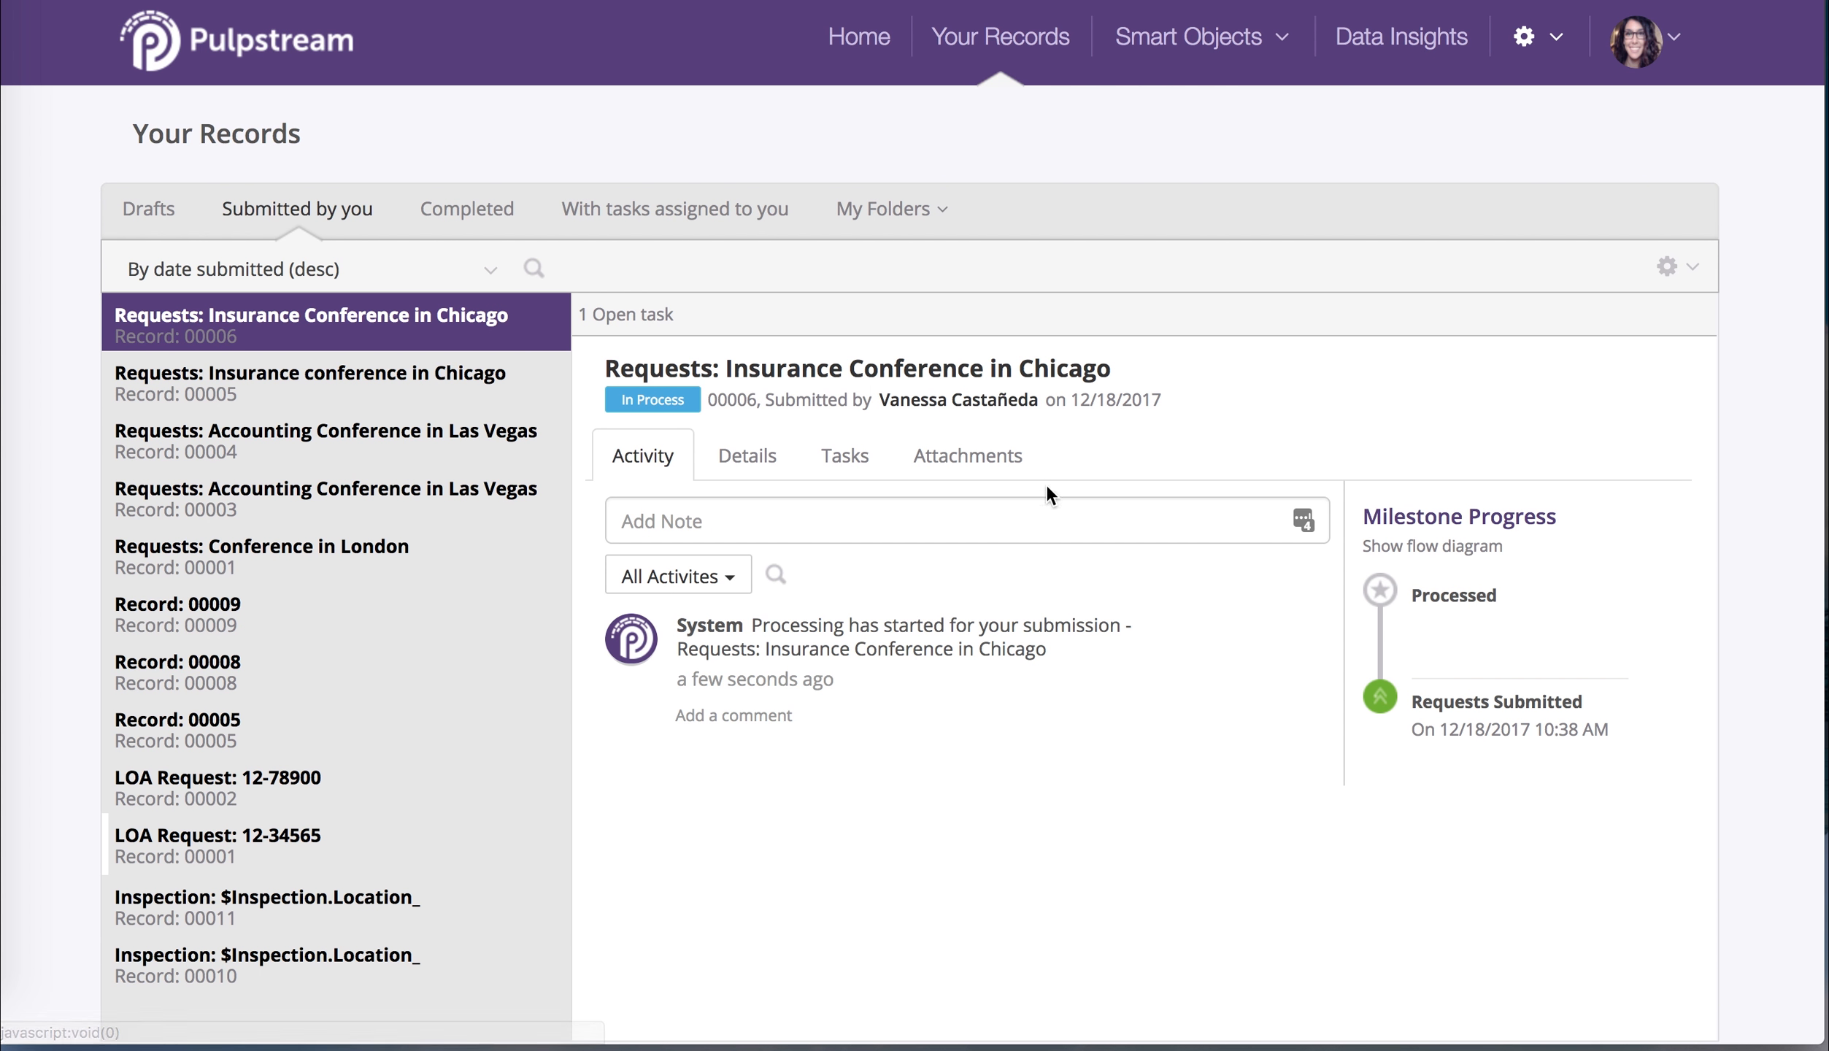
pyautogui.click(980, 475)
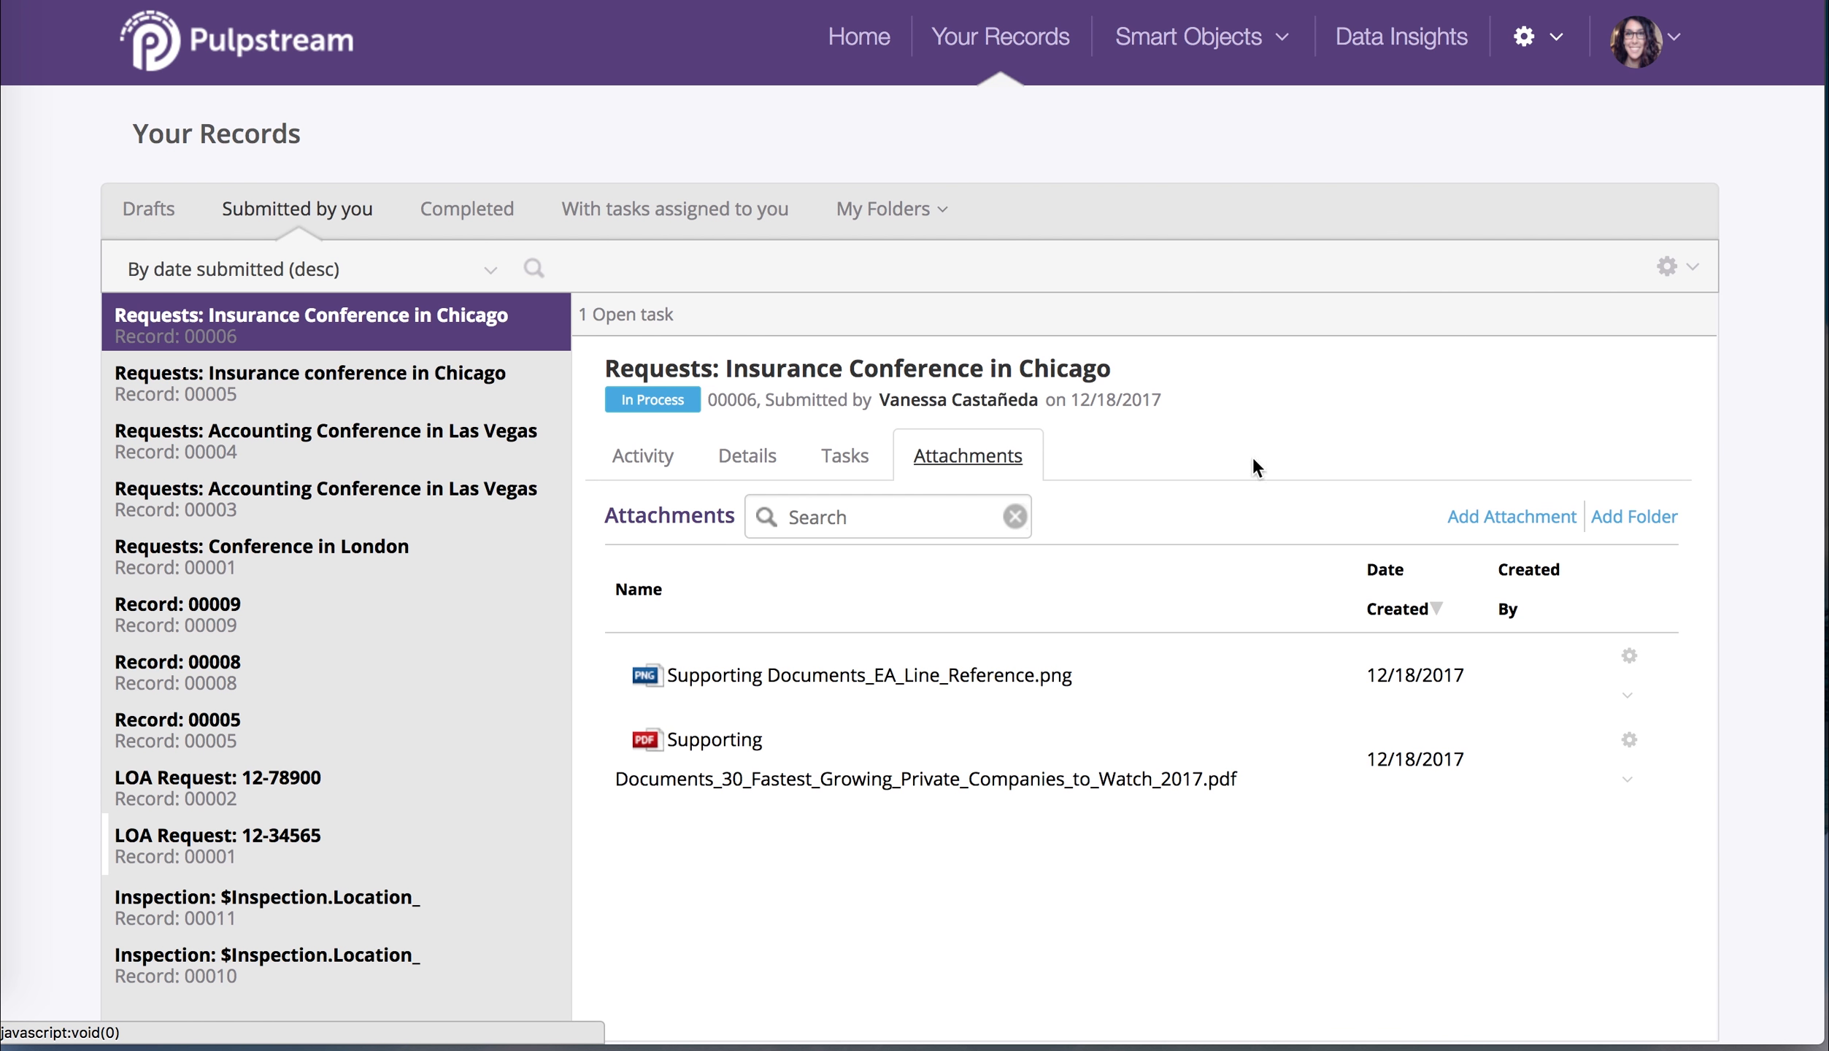